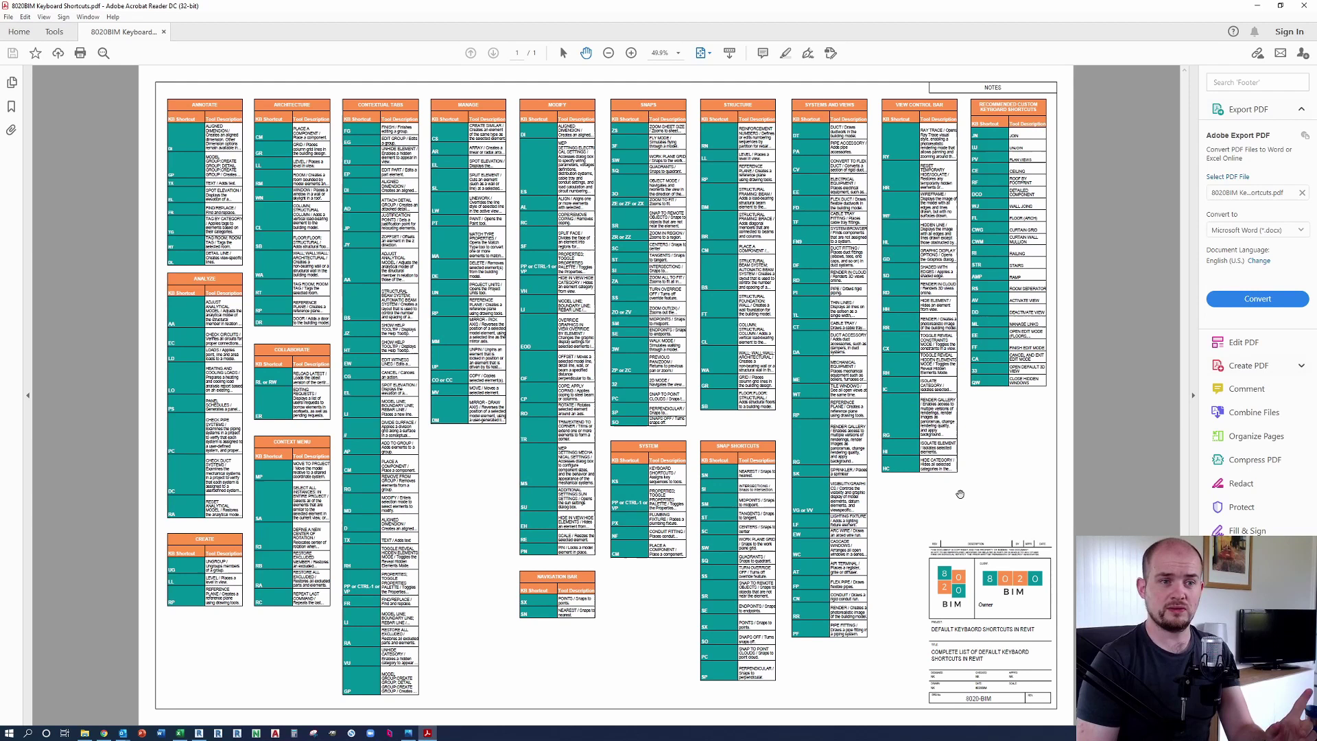
Step: Bring up the Revit shortcut sheet and pan and zoom around the Snap Shortcuts schedule
{"action": "left_click", "coordinate": [198, 733]}
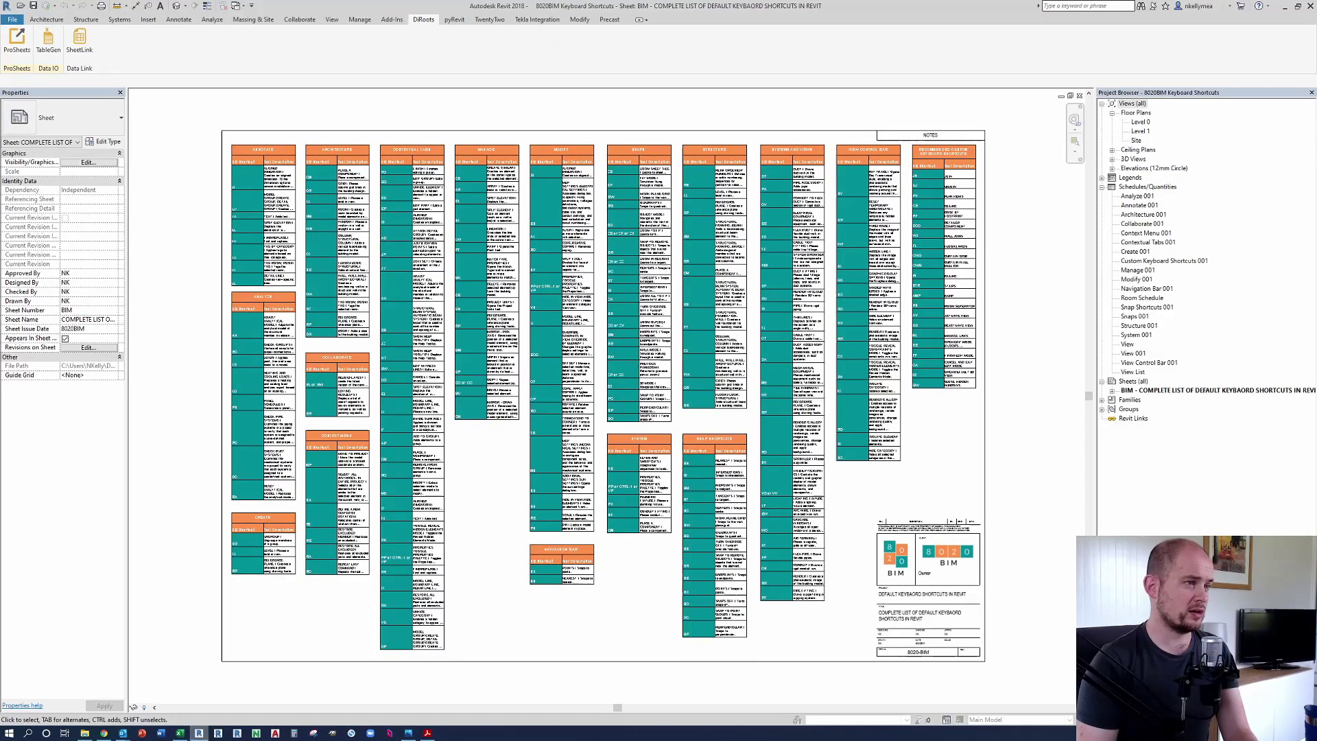
{"action": "middle_click_drag", "start_coordinate": [904, 509], "coordinate": [905, 508]}
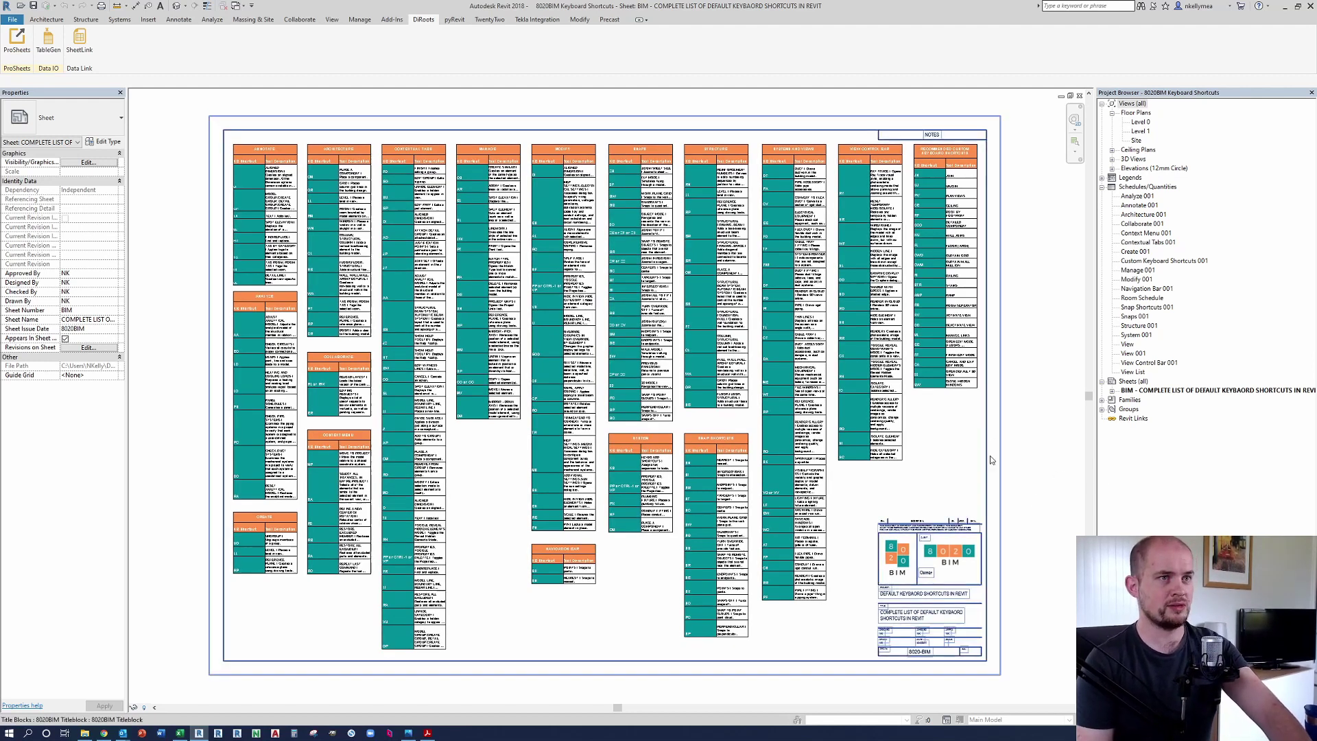
{"action": "scroll", "coordinate": [936, 216], "scroll_direction": "up", "scroll_amount": 4}
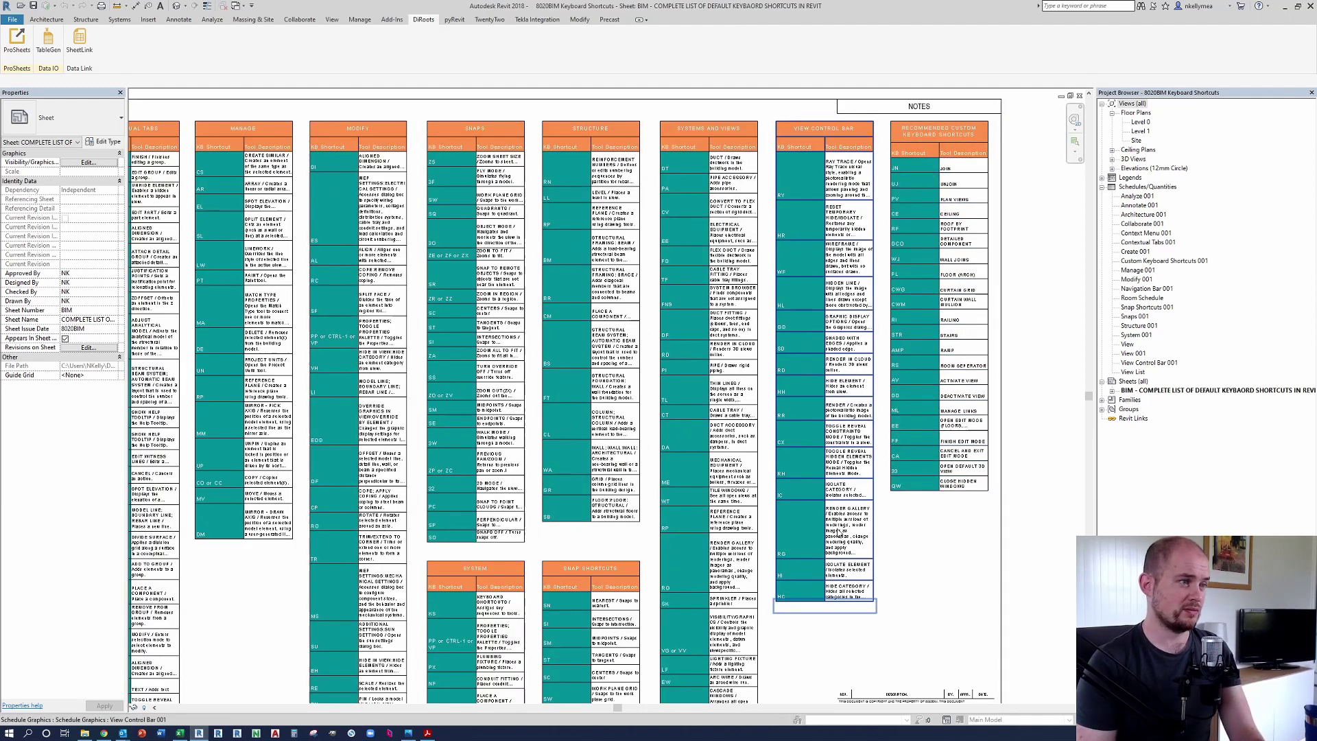
{"action": "middle_click_drag", "start_coordinate": [704, 543], "coordinate": [603, 609]}
{"action": "scroll", "coordinate": [603, 609], "scroll_direction": "down", "scroll_amount": 2}
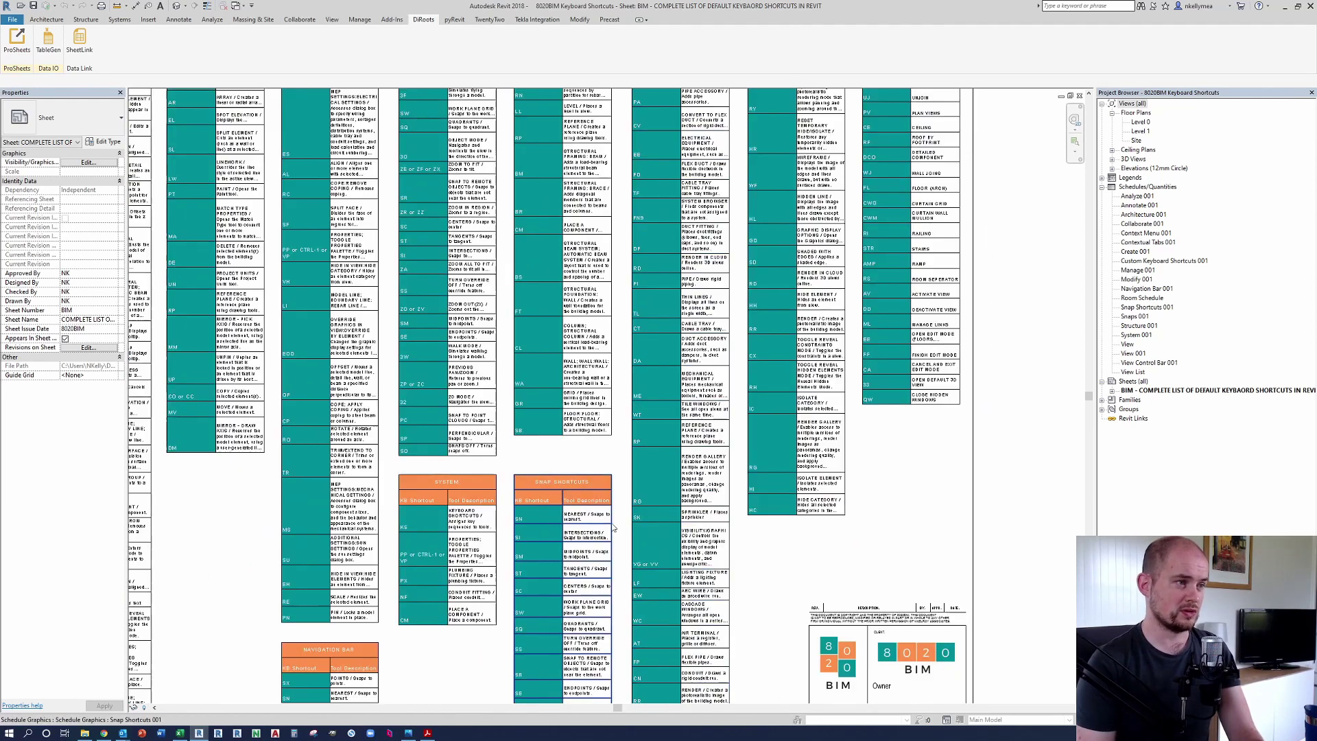
{"action": "middle_click_drag", "start_coordinate": [603, 665], "coordinate": [594, 559]}
{"action": "scroll", "coordinate": [570, 463], "scroll_direction": "up", "scroll_amount": 3}
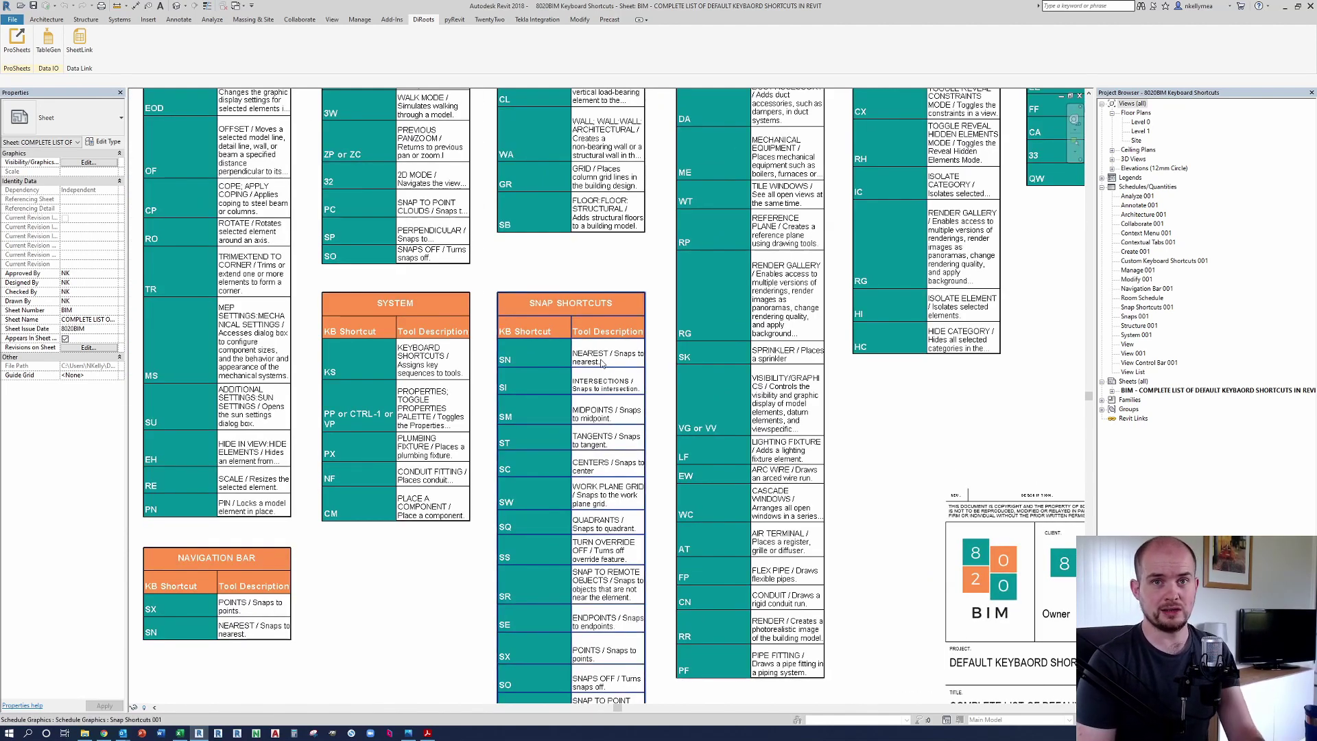
{"action": "scroll", "coordinate": [575, 387], "scroll_direction": "down", "scroll_amount": 3}
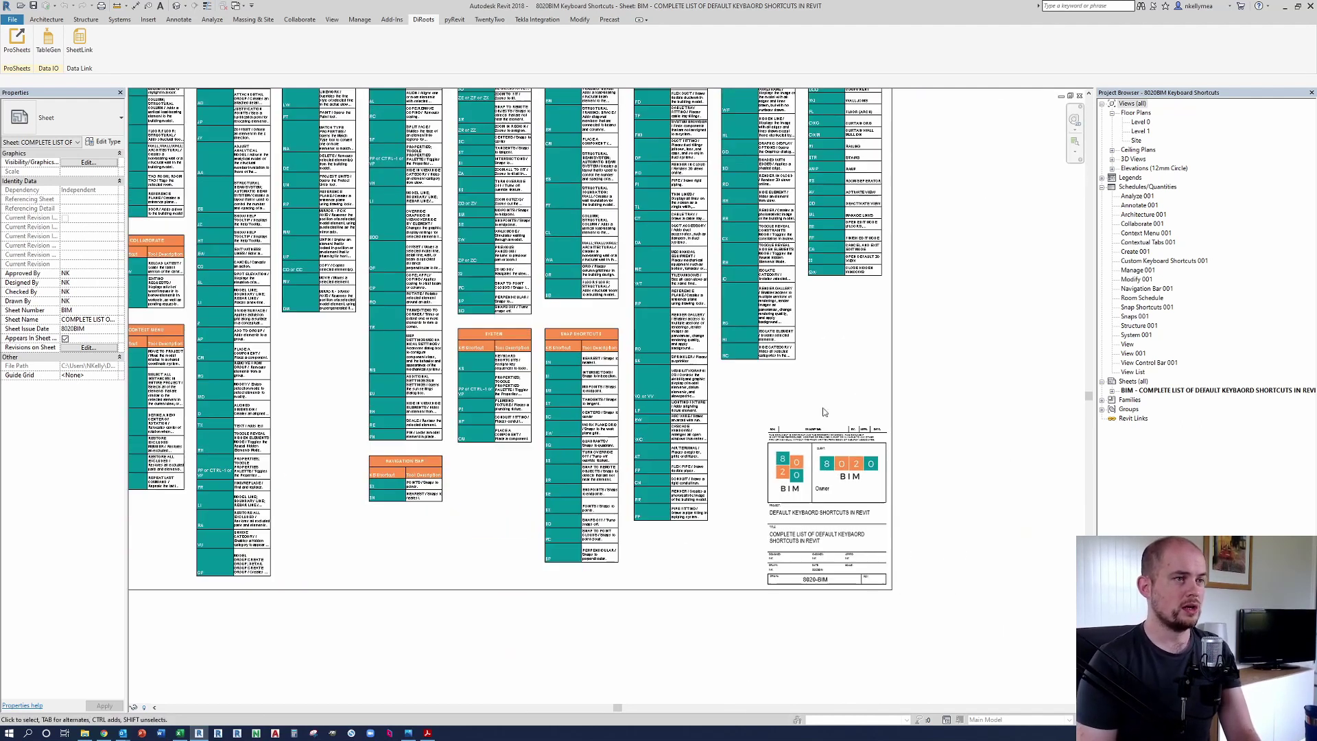
{"action": "middle_click_drag", "start_coordinate": [982, 365], "coordinate": [983, 419]}
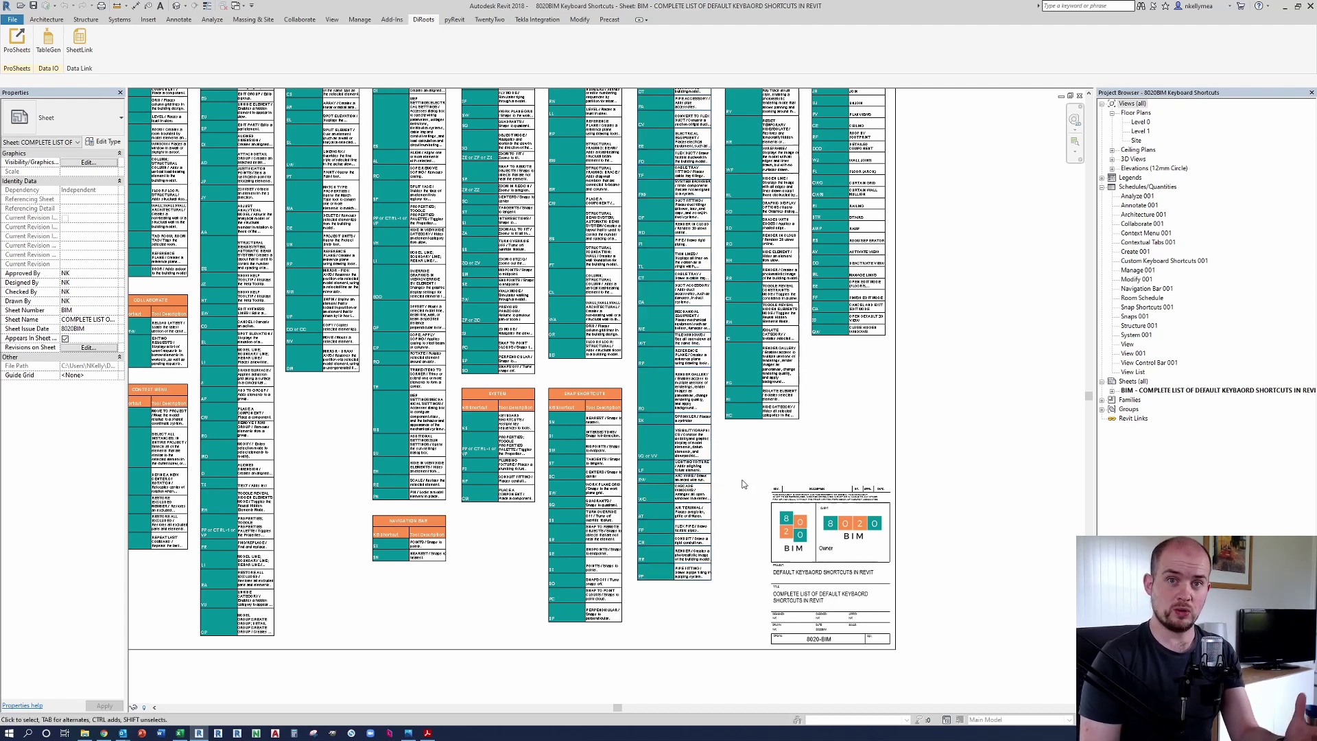
Step: From the SheetLink tab, go to the DiRoots home page and scroll to the TableGen 1.3.2.0 card
{"action": "left_click", "coordinate": [104, 732]}
{"action": "left_click", "coordinate": [196, 7]}
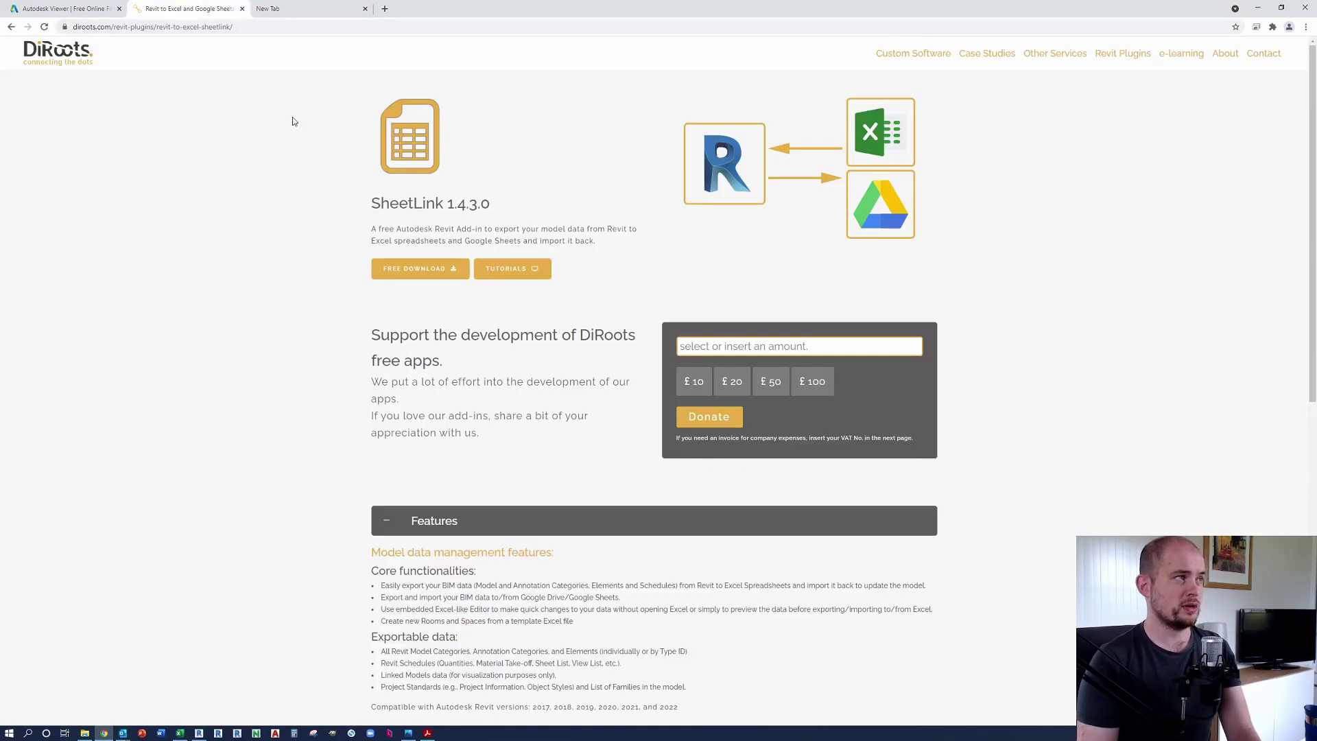
{"action": "left_click", "coordinate": [53, 55]}
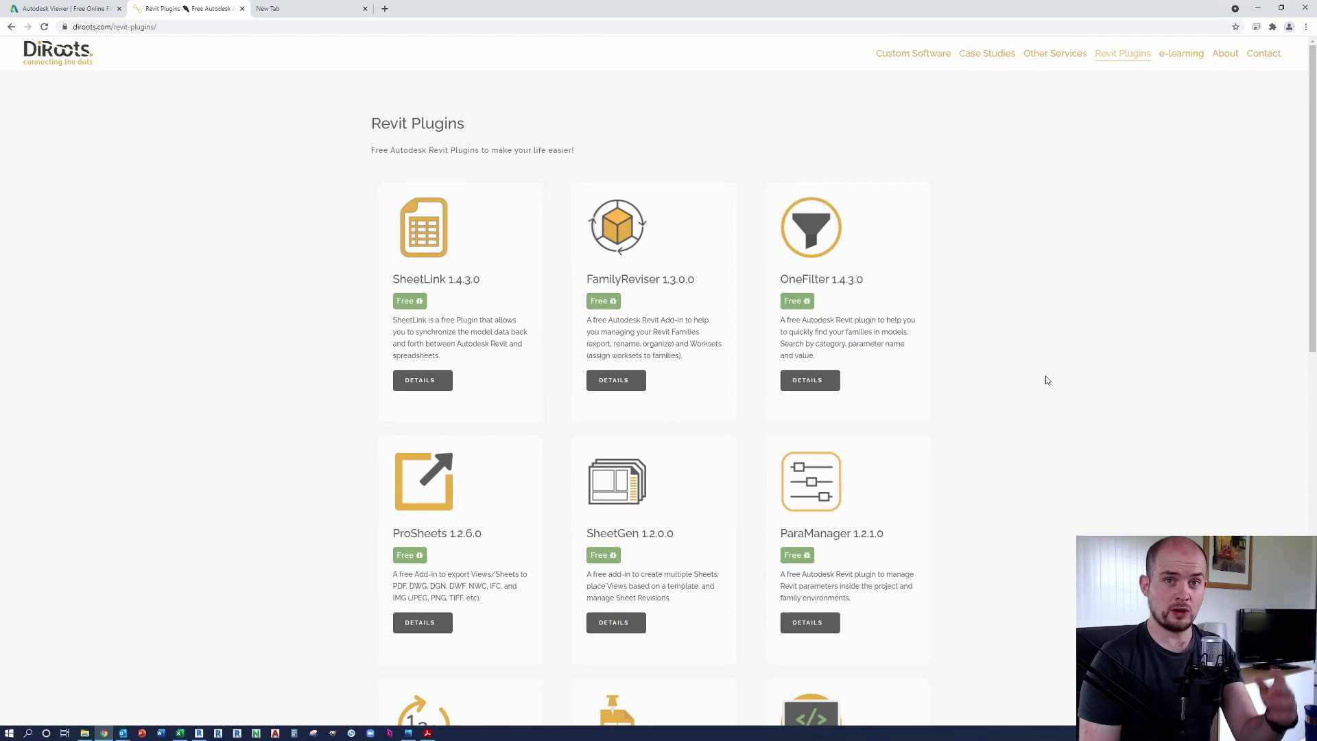
{"action": "scroll", "coordinate": [1067, 377], "scroll_direction": "down", "scroll_amount": 1}
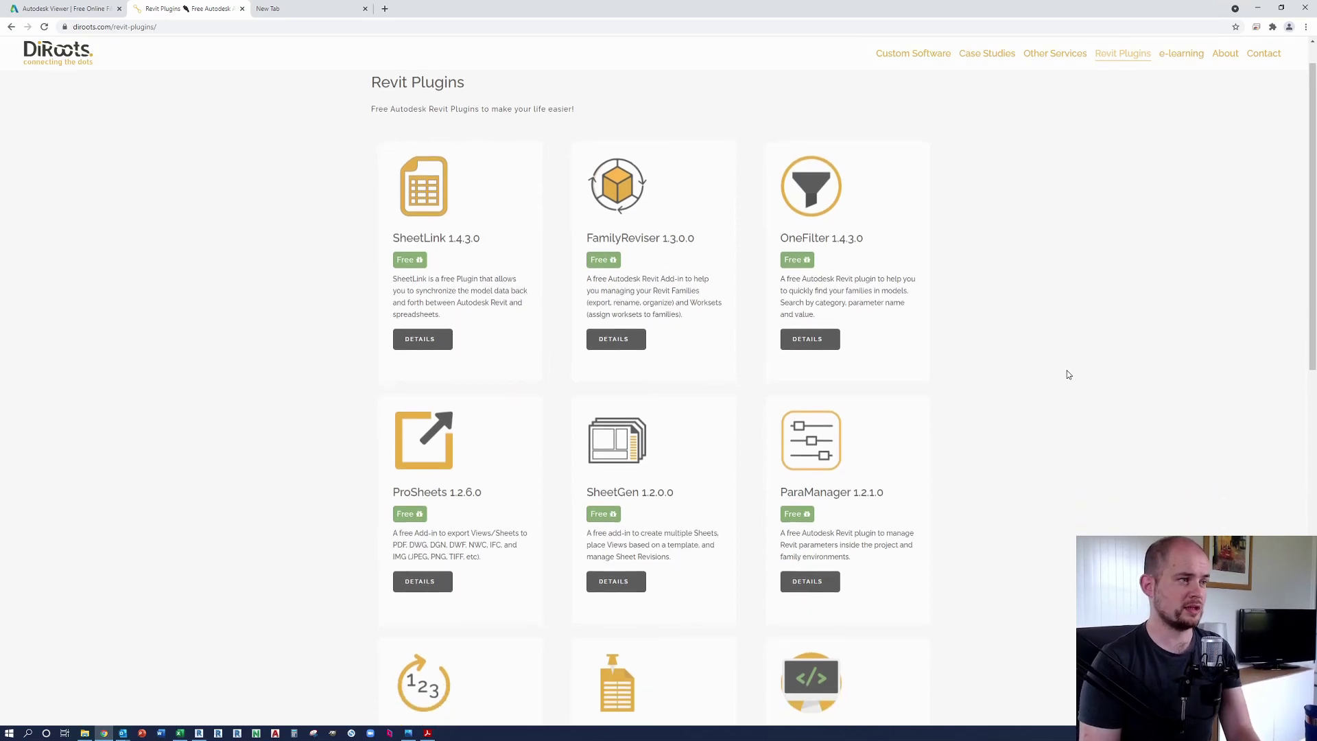
{"action": "scroll", "coordinate": [1067, 367], "scroll_direction": "down", "scroll_amount": 3}
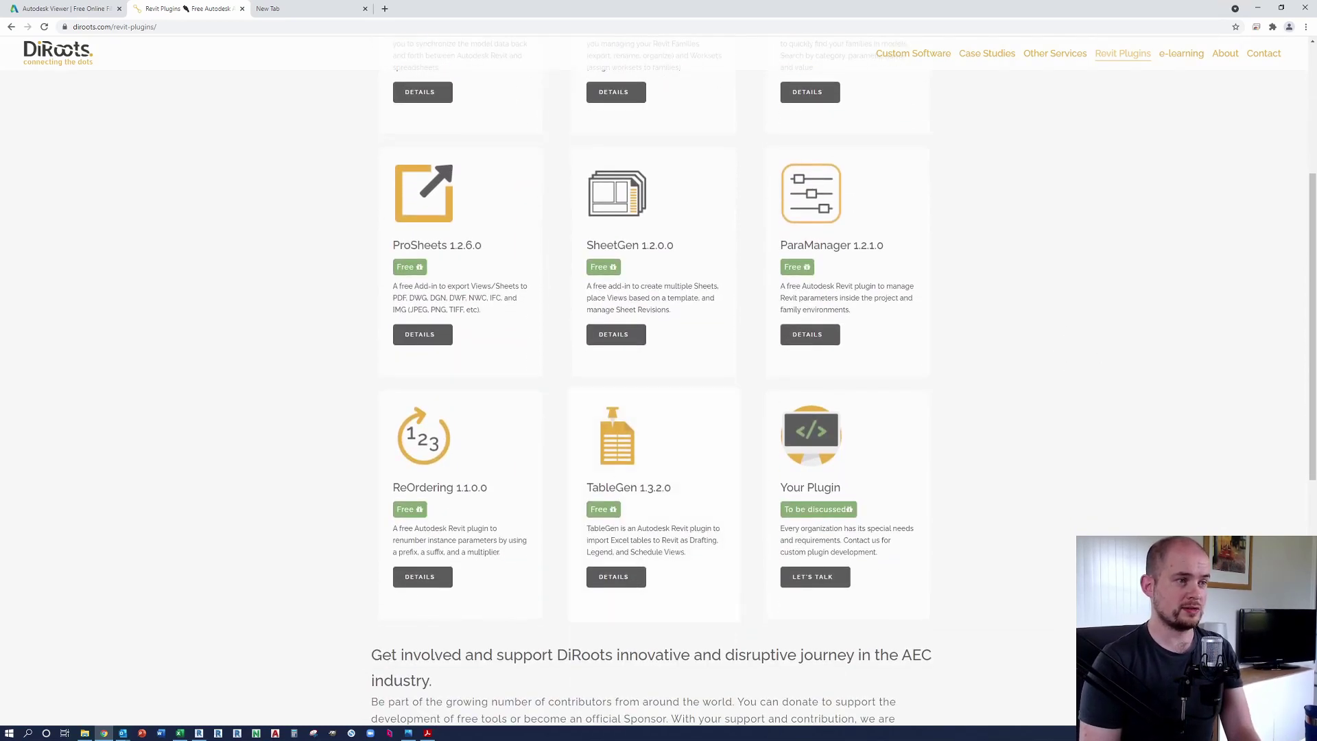
{"action": "scroll", "coordinate": [659, 479], "scroll_direction": "up", "scroll_amount": 4}
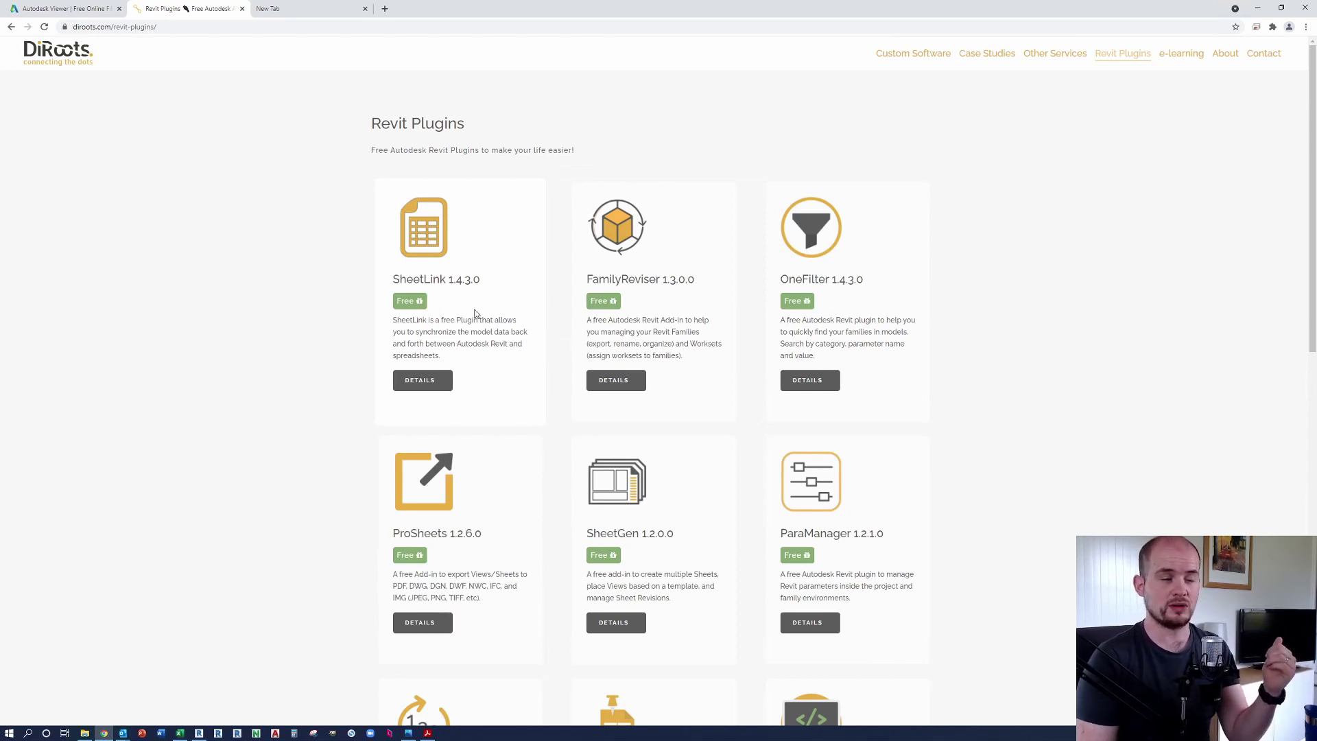
{"action": "scroll", "coordinate": [629, 376], "scroll_direction": "down", "scroll_amount": 5}
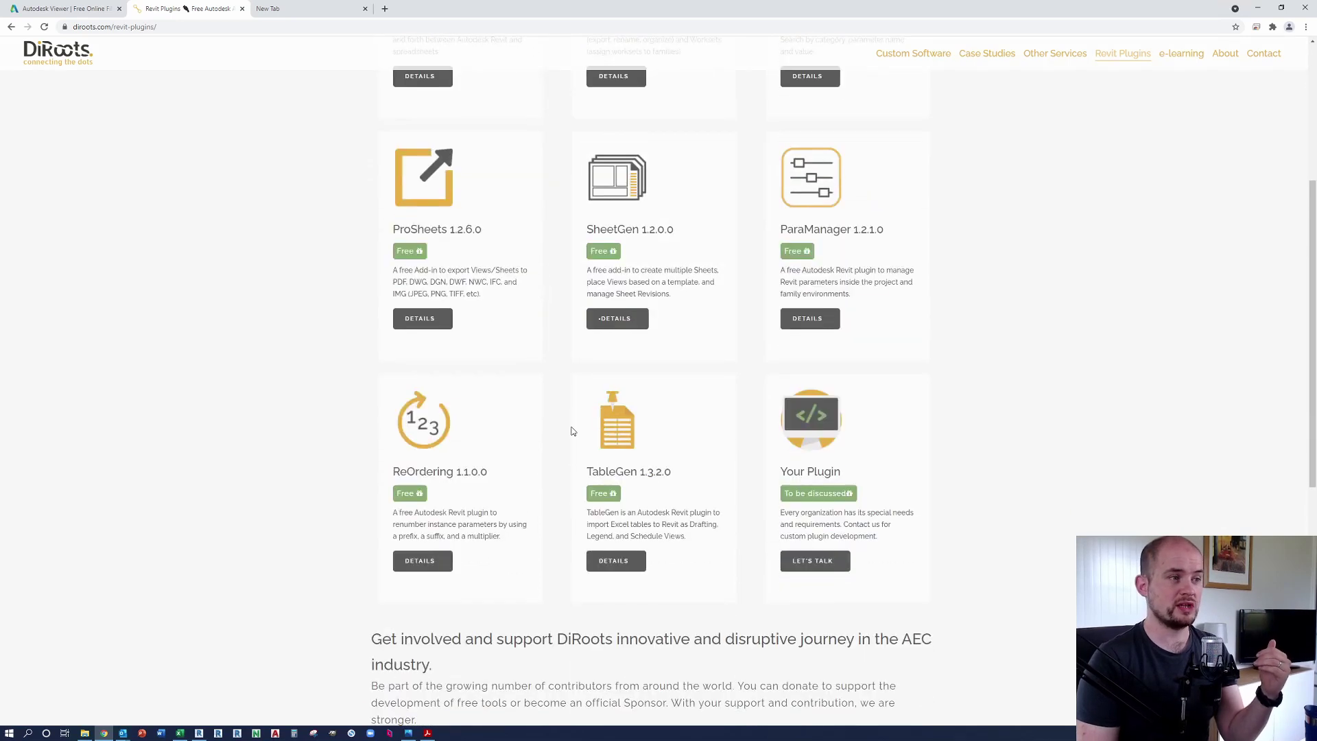
{"action": "scroll", "coordinate": [657, 427], "scroll_direction": "down", "scroll_amount": 1}
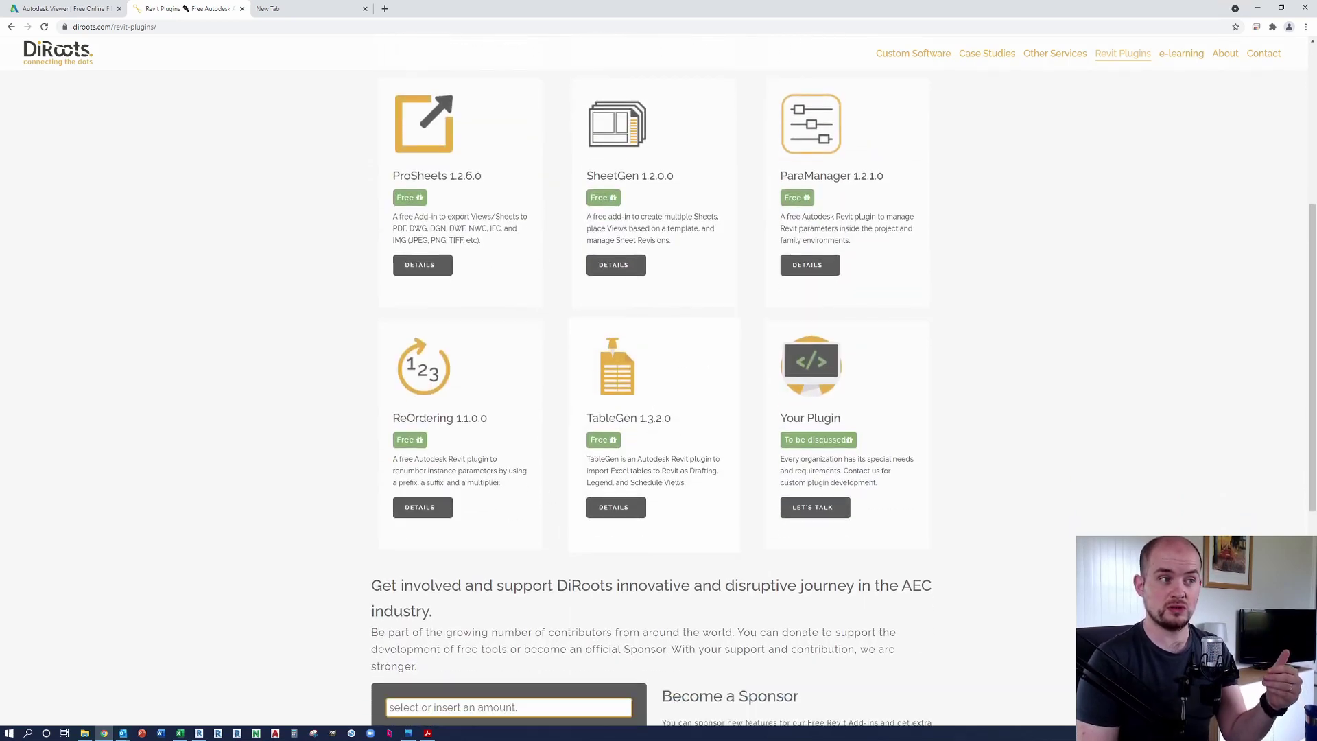
Step: Open the TableGen 1.3.2.0 details page and scroll through its Excel-to-Revit import description
{"action": "left_click", "coordinate": [634, 452]}
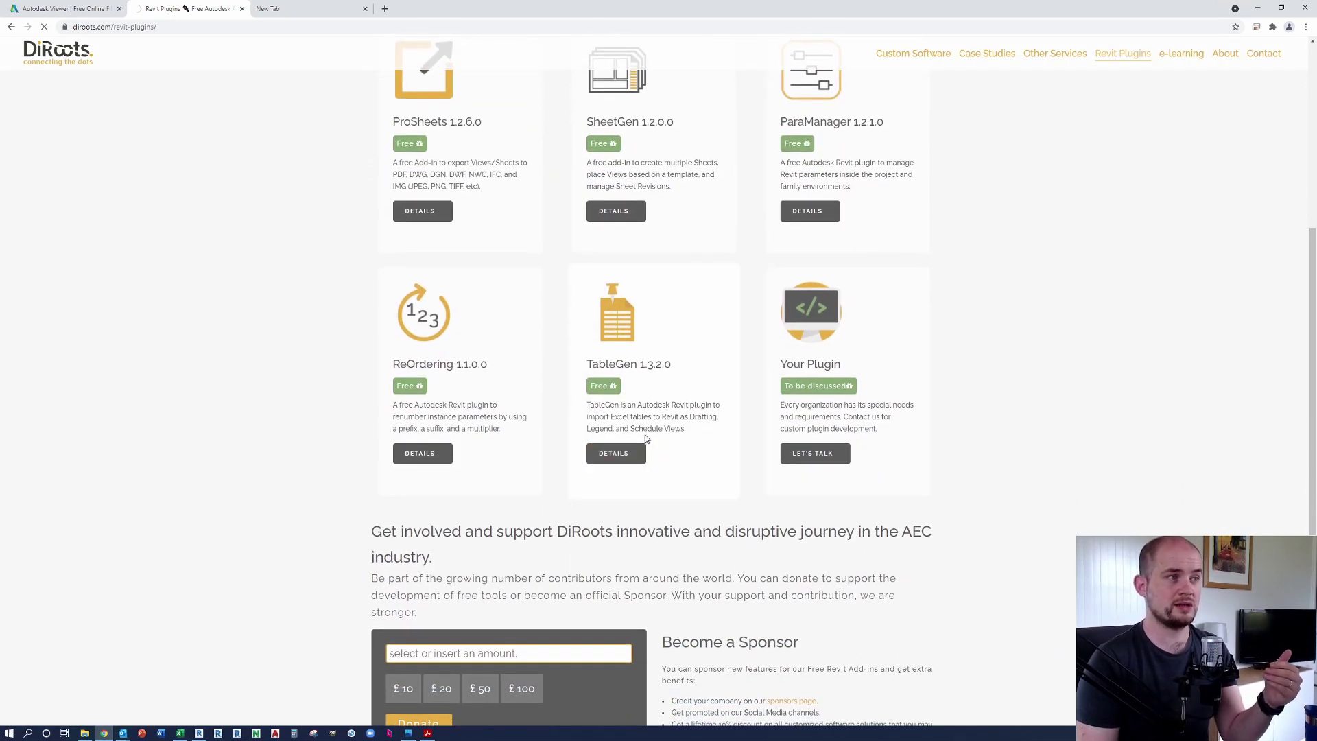
{"action": "scroll", "coordinate": [681, 373], "scroll_direction": "down", "scroll_amount": 1}
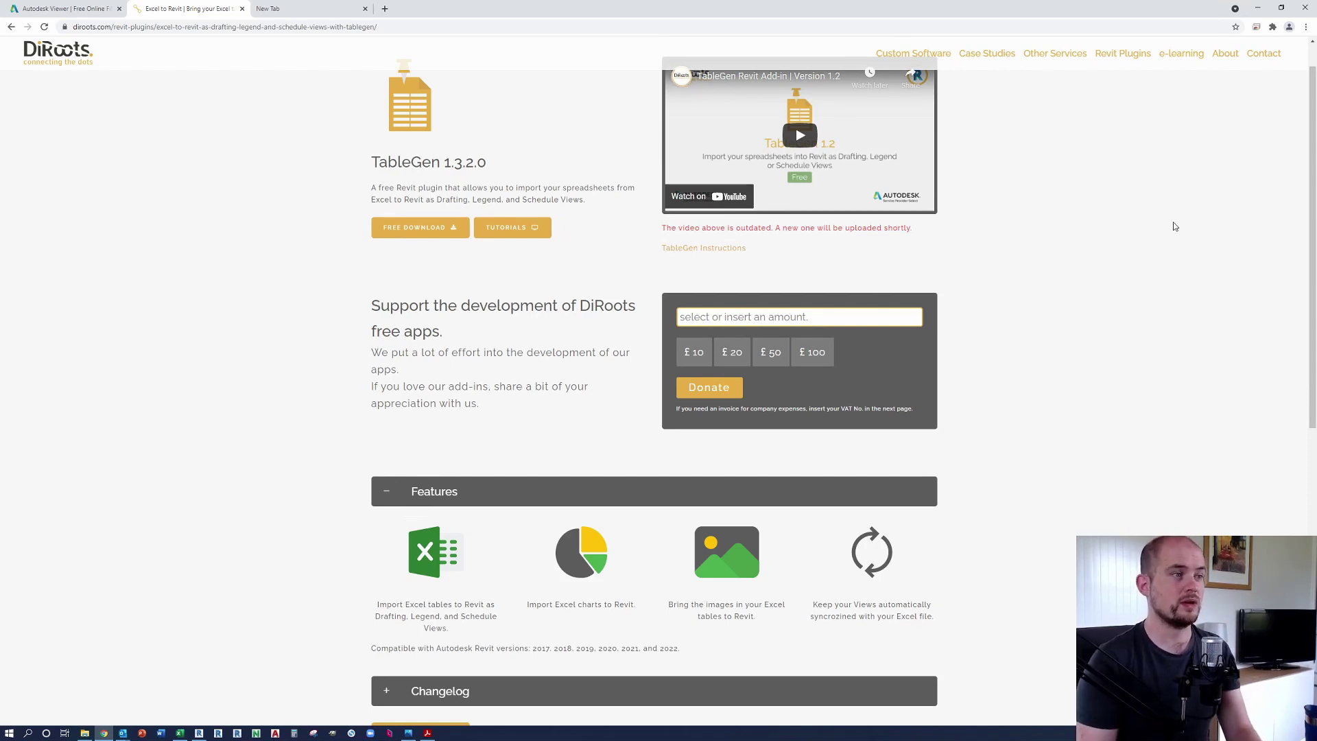
{"action": "scroll", "coordinate": [1098, 280], "scroll_direction": "up", "scroll_amount": 1}
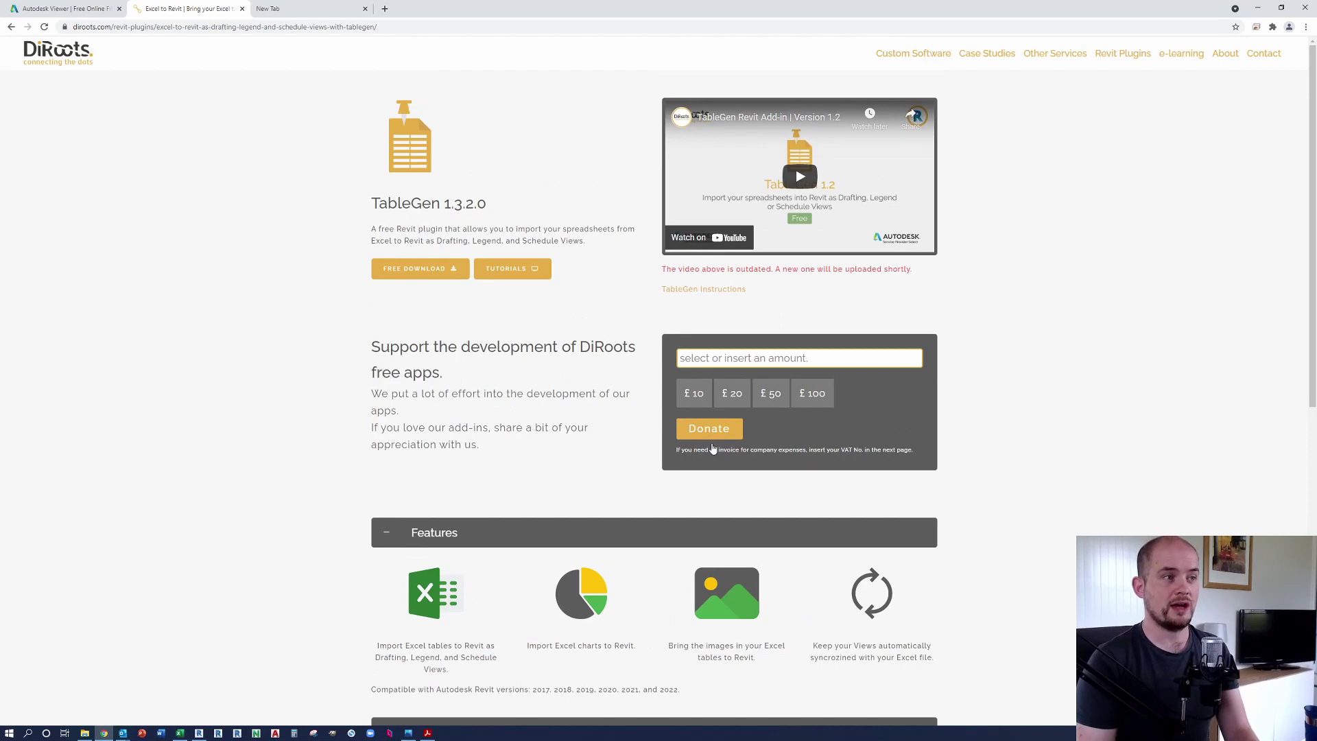
{"action": "left_click", "coordinate": [823, 359]}
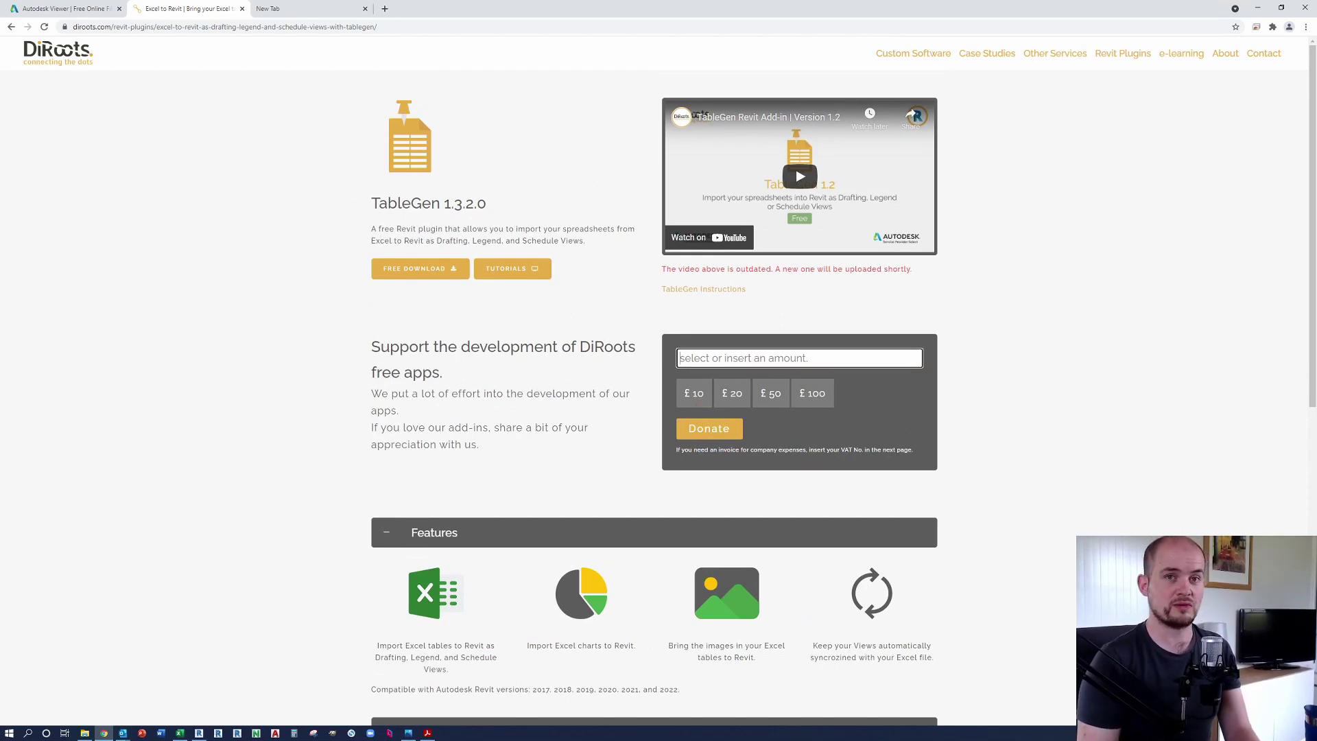
Step: Return to Revit and zoom the shortcut sheet to fit with ZF
{"action": "left_click", "coordinate": [1257, 8]}
{"action": "scroll", "coordinate": [848, 328], "scroll_direction": "up", "scroll_amount": 1}
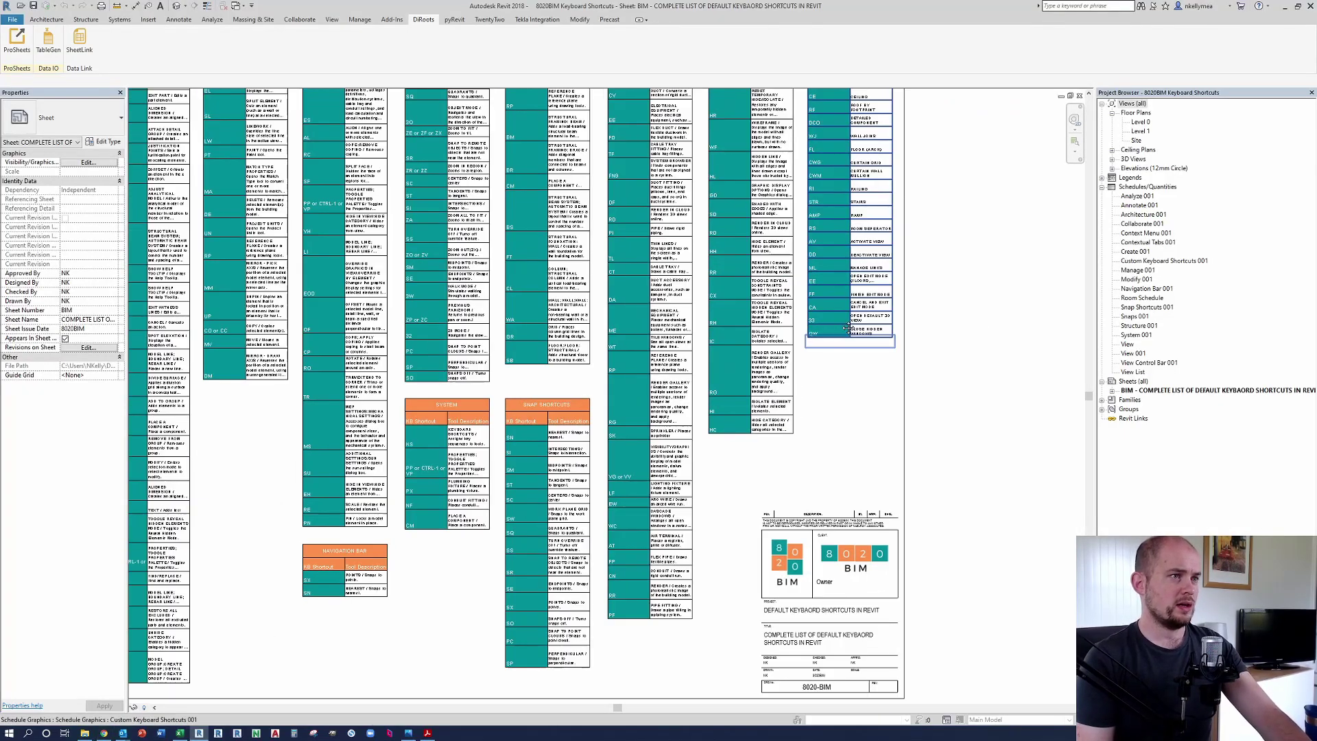
{"action": "key", "text": "z"}
{"action": "key", "text": "f"}
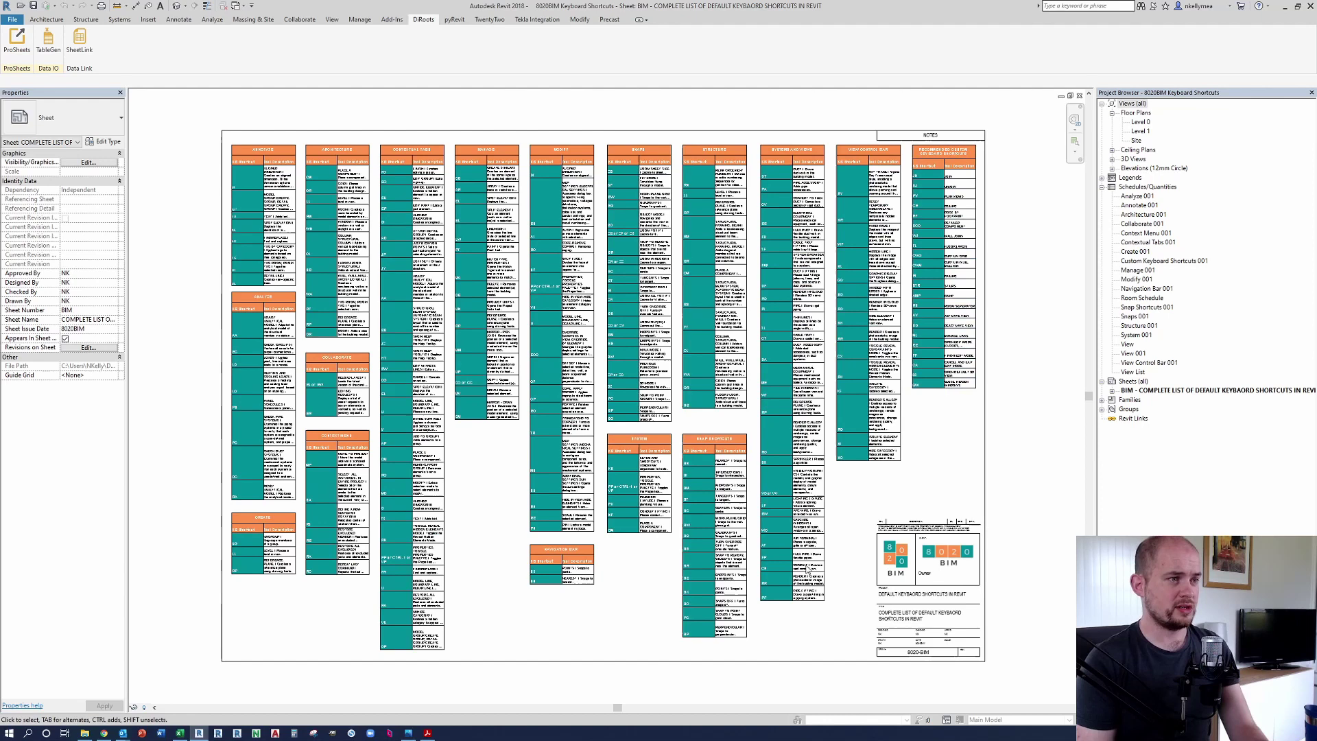
{"action": "scroll", "coordinate": [710, 486], "scroll_direction": "up", "scroll_amount": 3}
{"action": "scroll", "coordinate": [755, 401], "scroll_direction": "down", "scroll_amount": 3}
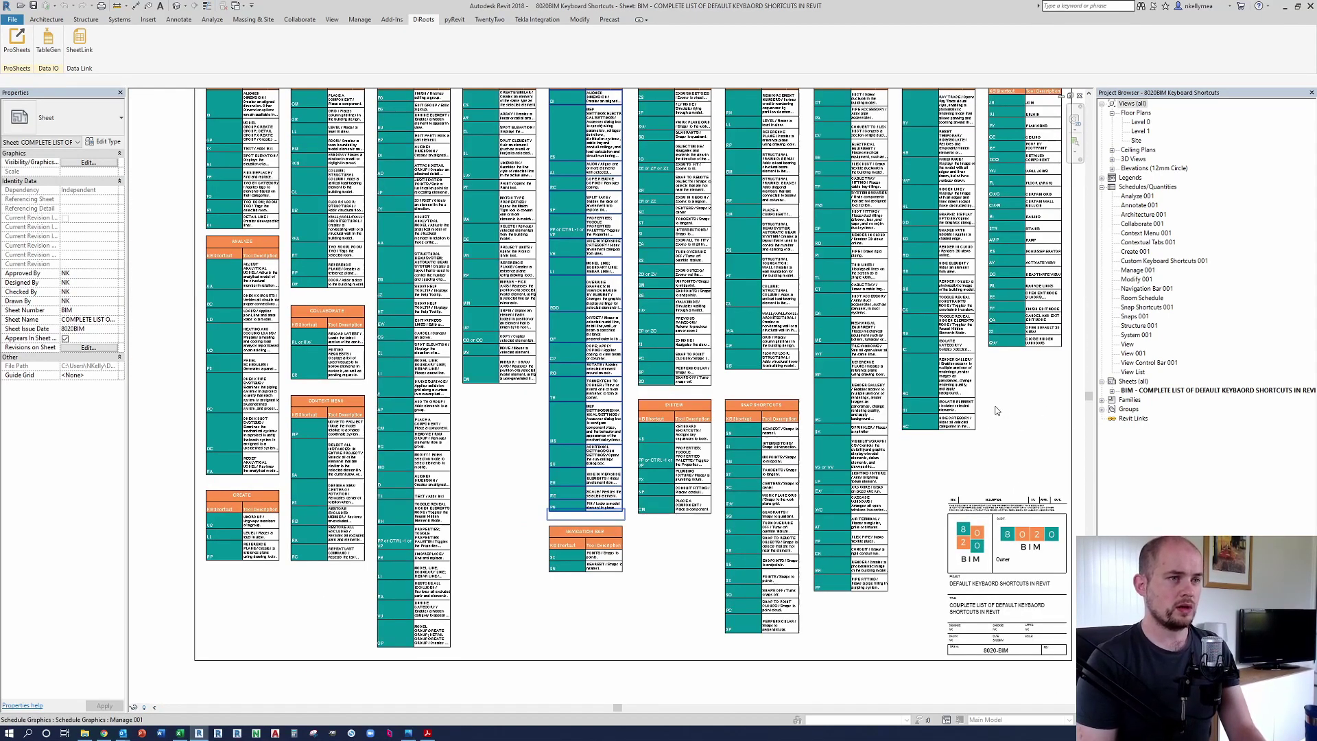
{"action": "key", "text": "z"}
{"action": "key", "text": "f"}
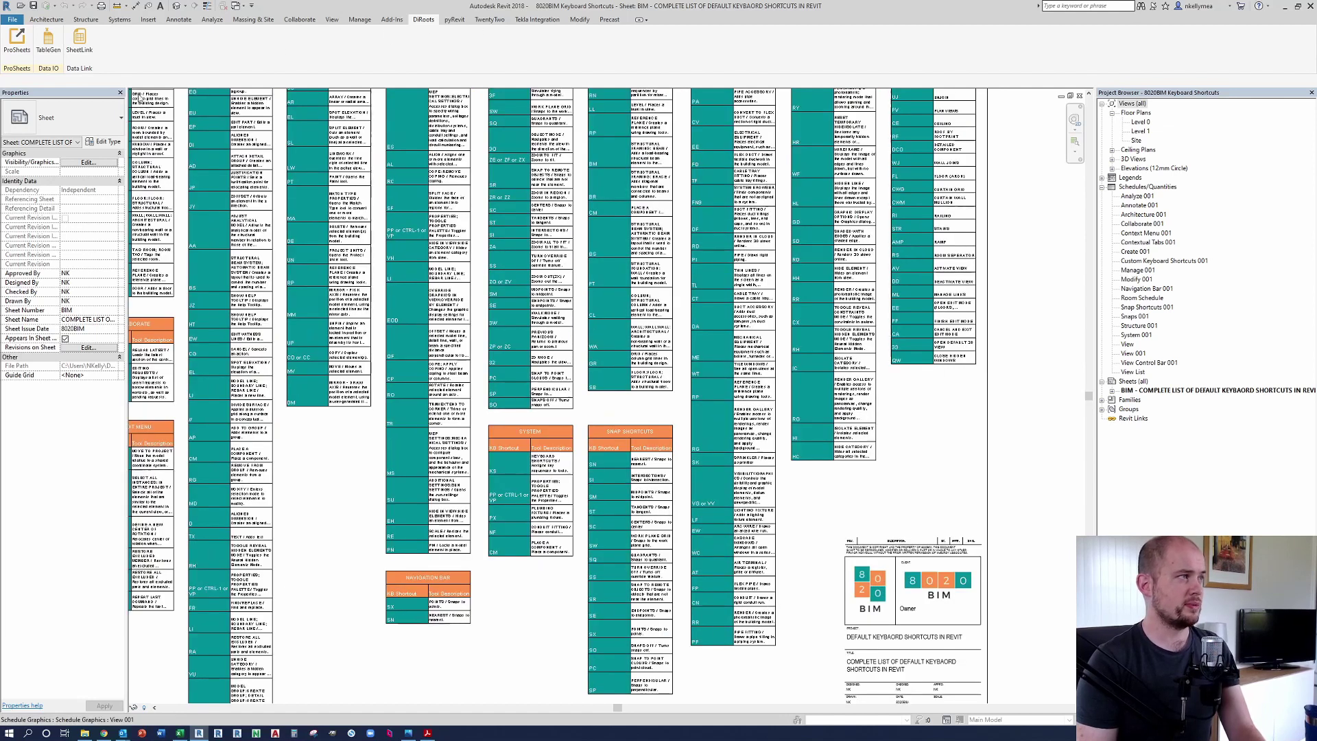
Step: Launch TableGen, choose Remind me tomorrow, review its linked tables, then switch to KB Shortcuts in Excel
{"action": "left_click", "coordinate": [52, 52]}
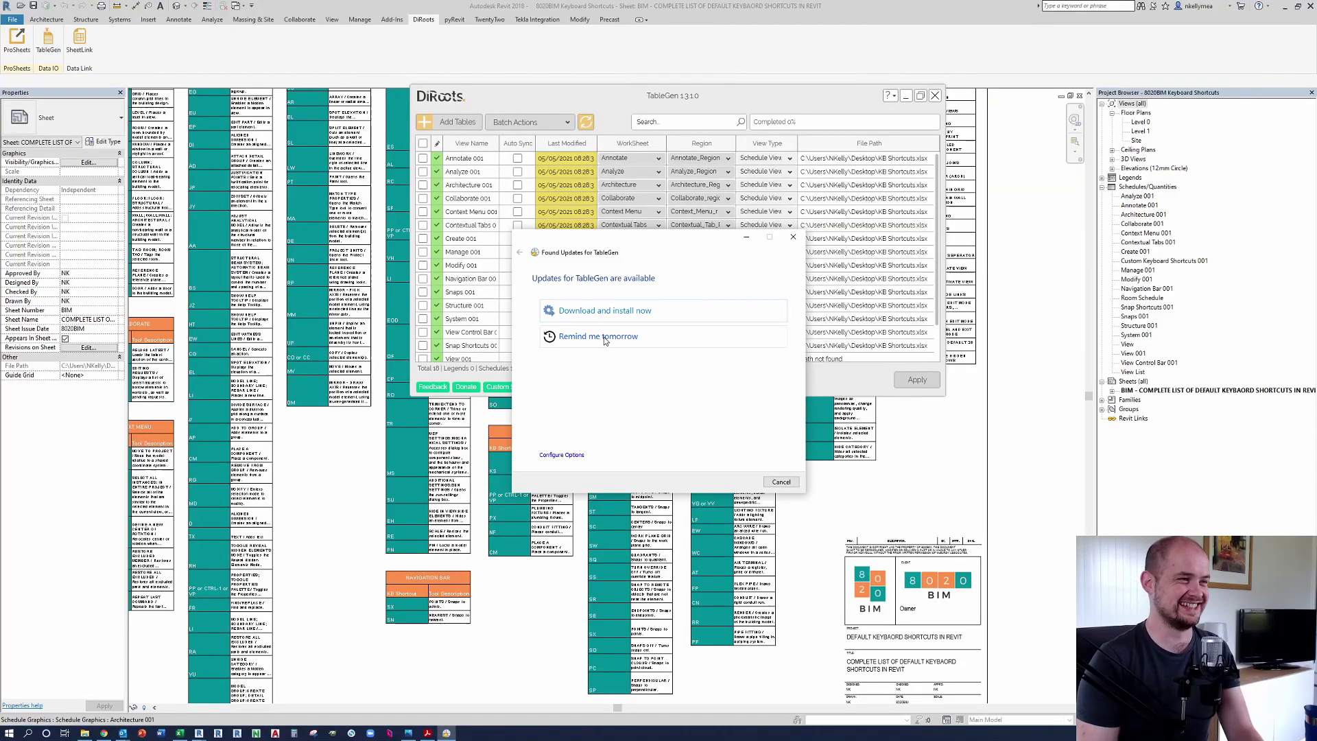
{"action": "left_click", "coordinate": [602, 337]}
{"action": "scroll", "coordinate": [557, 276], "scroll_direction": "down", "scroll_amount": 2}
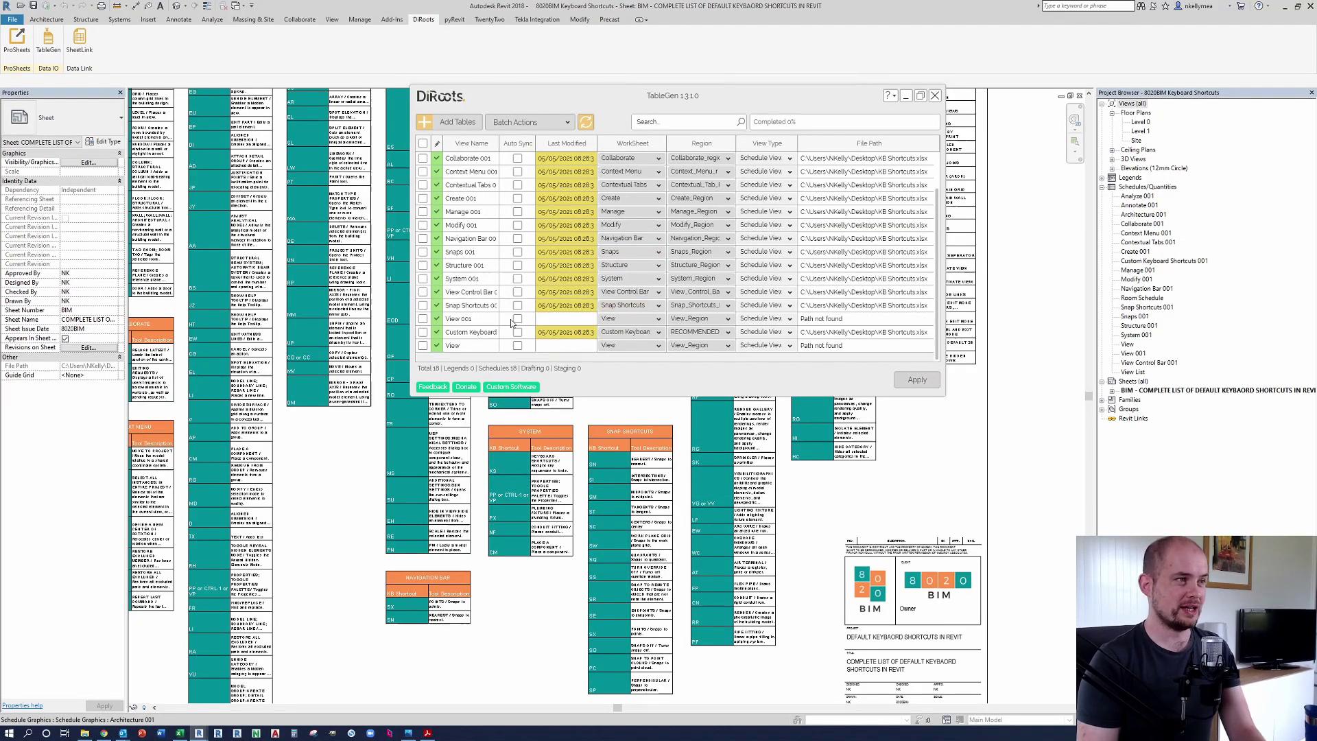
{"action": "scroll", "coordinate": [557, 276], "scroll_direction": "up", "scroll_amount": 2}
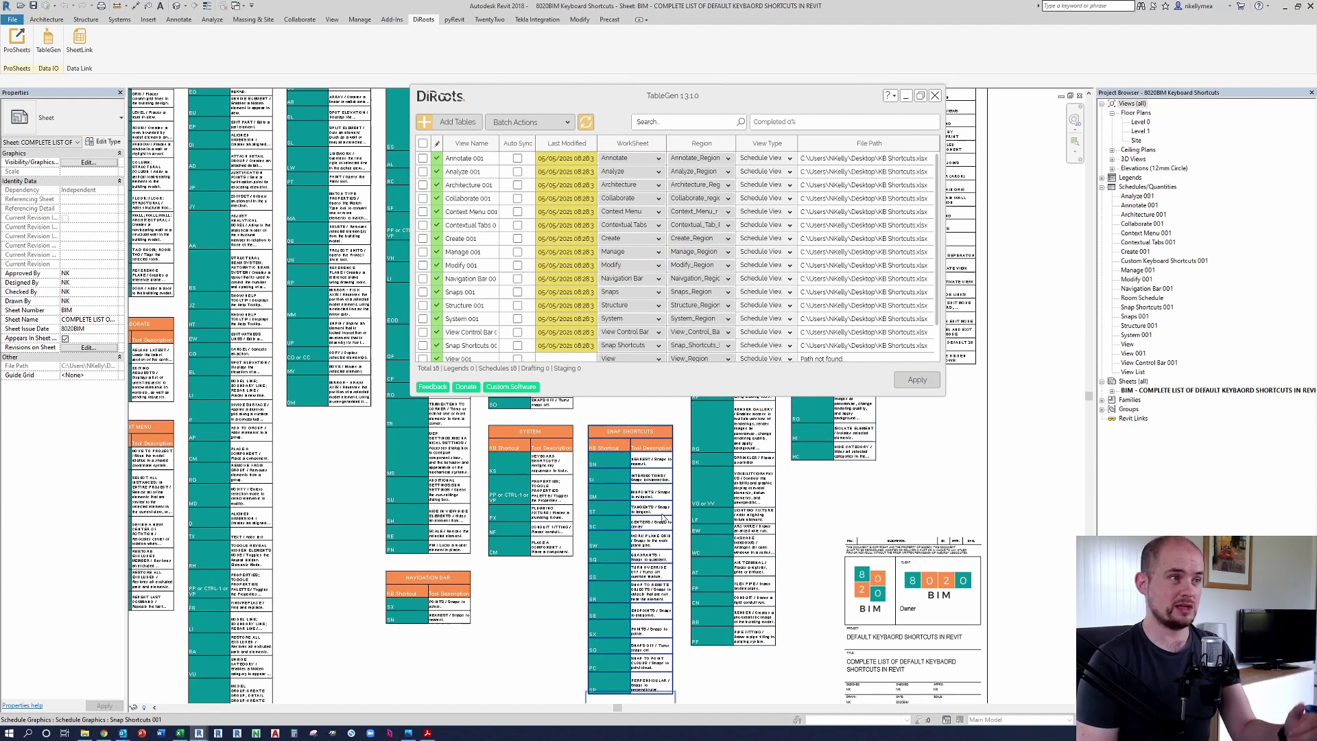
{"action": "scroll", "coordinate": [535, 206], "scroll_direction": "down", "scroll_amount": 1}
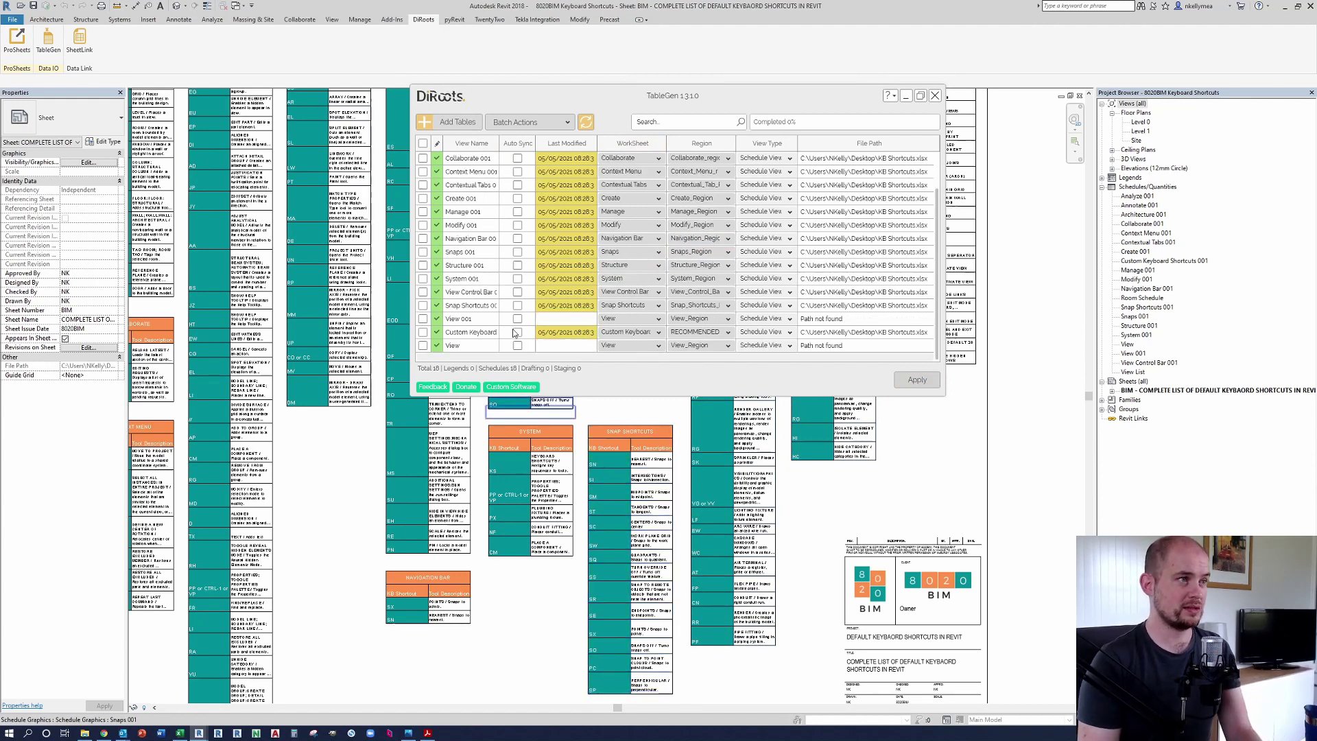
{"action": "scroll", "coordinate": [507, 261], "scroll_direction": "up", "scroll_amount": 1}
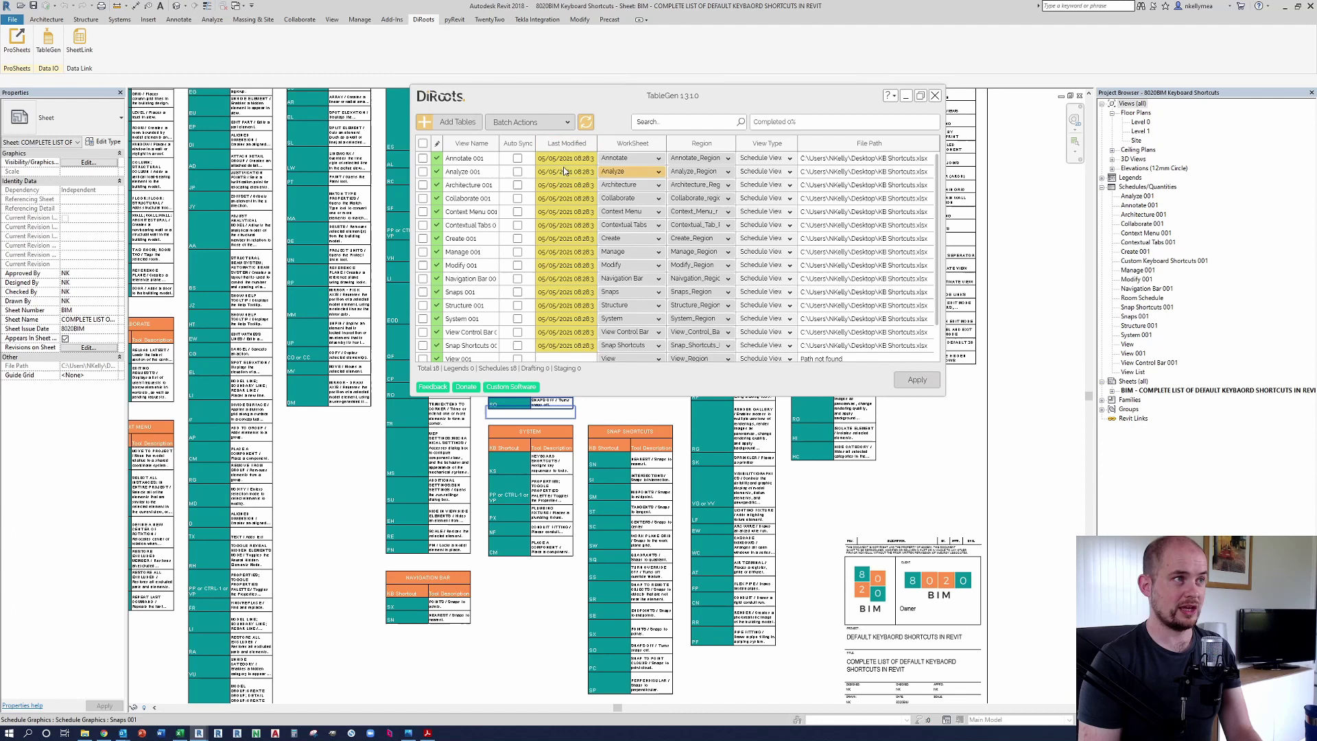
{"action": "mouse_move", "coordinate": [590, 169]}
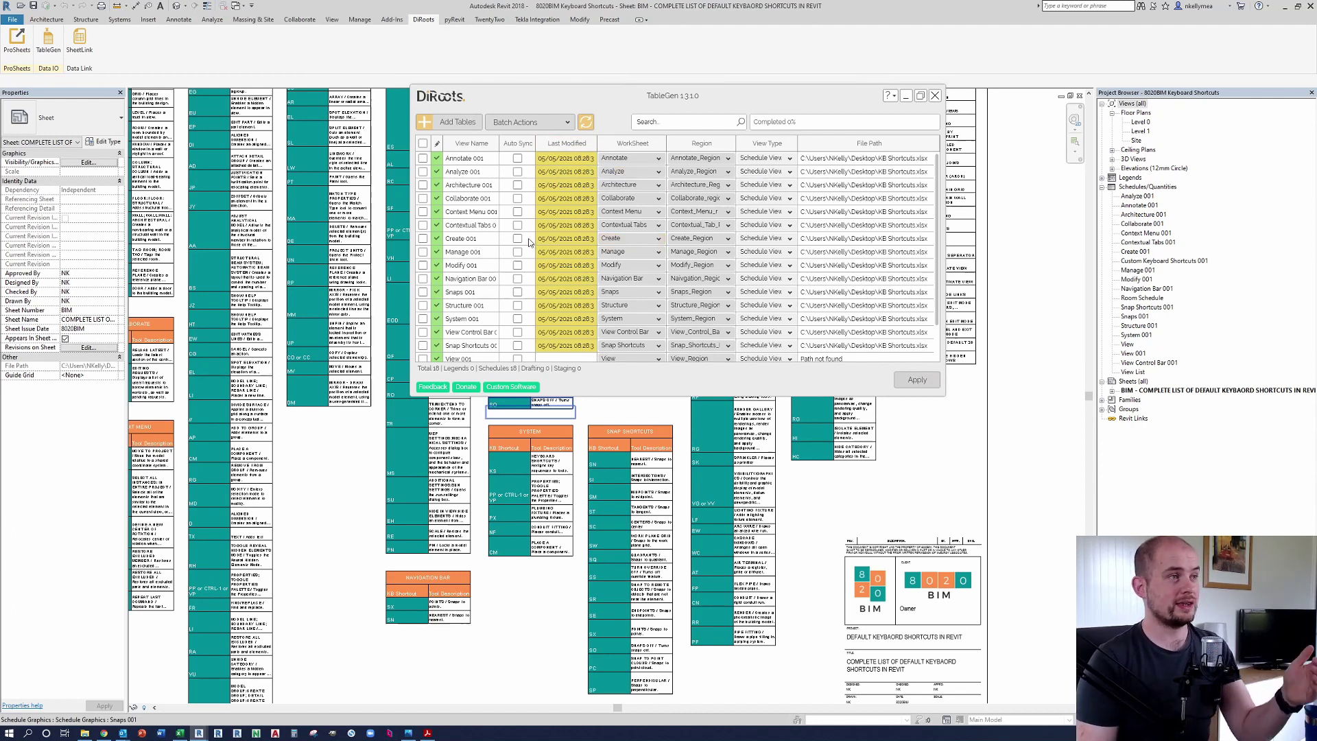
{"action": "scroll", "coordinate": [500, 254], "scroll_direction": "down", "scroll_amount": 1}
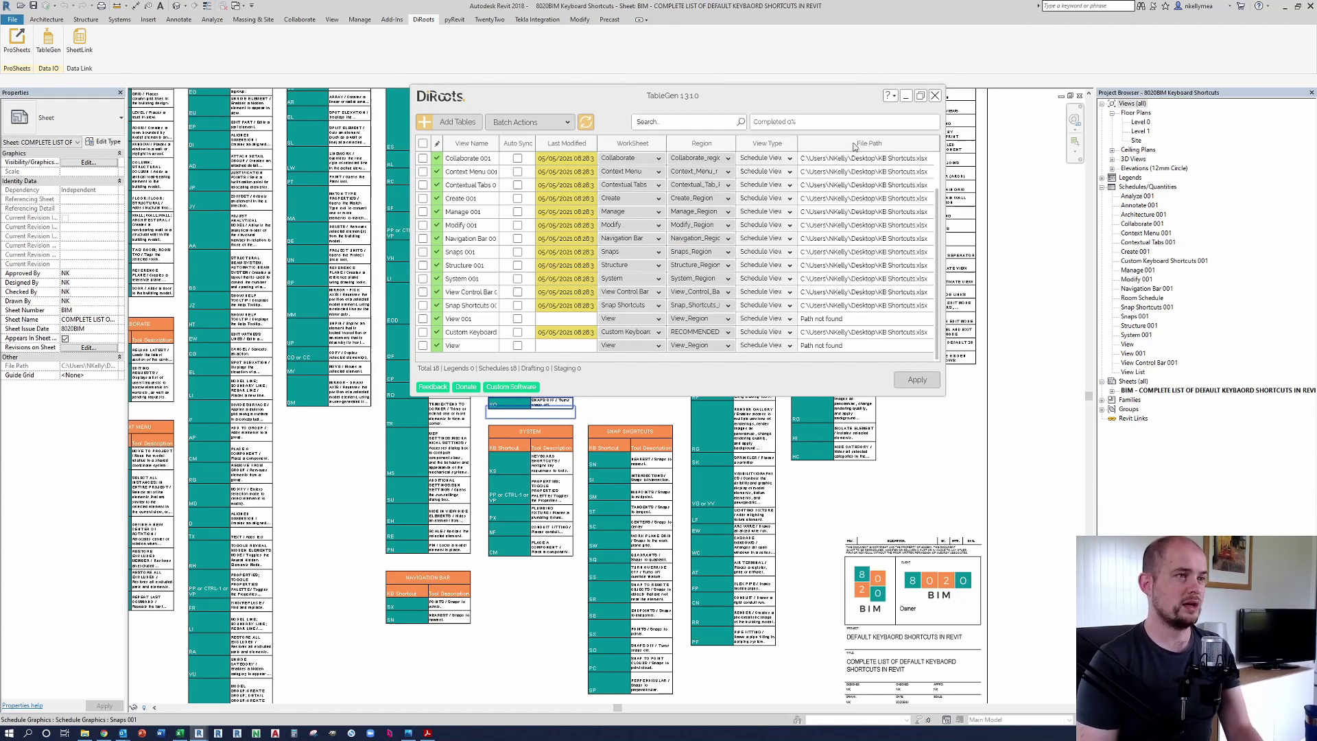
{"action": "left_click", "coordinate": [180, 733]}
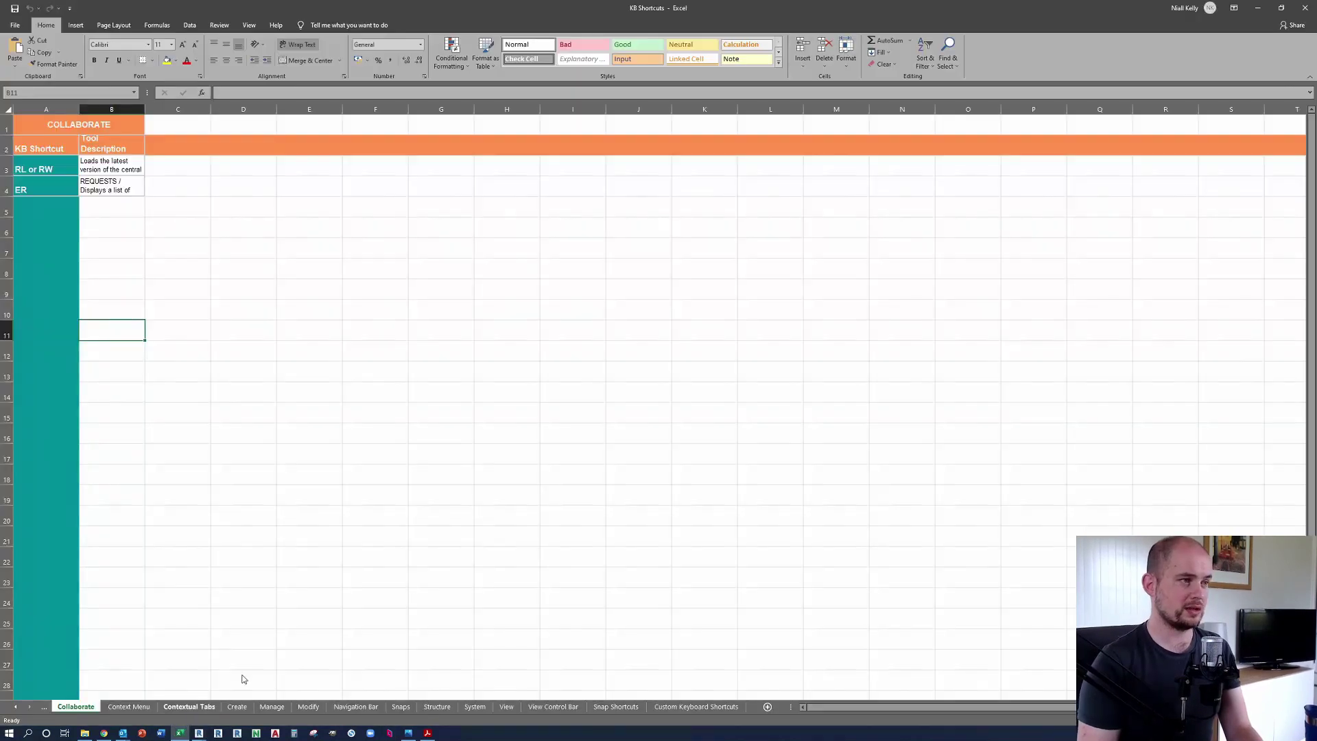
Step: Duplicate the Snap Shortcuts sheet with Move or Copy, placing the copy before it
{"action": "right_click", "coordinate": [630, 707]}
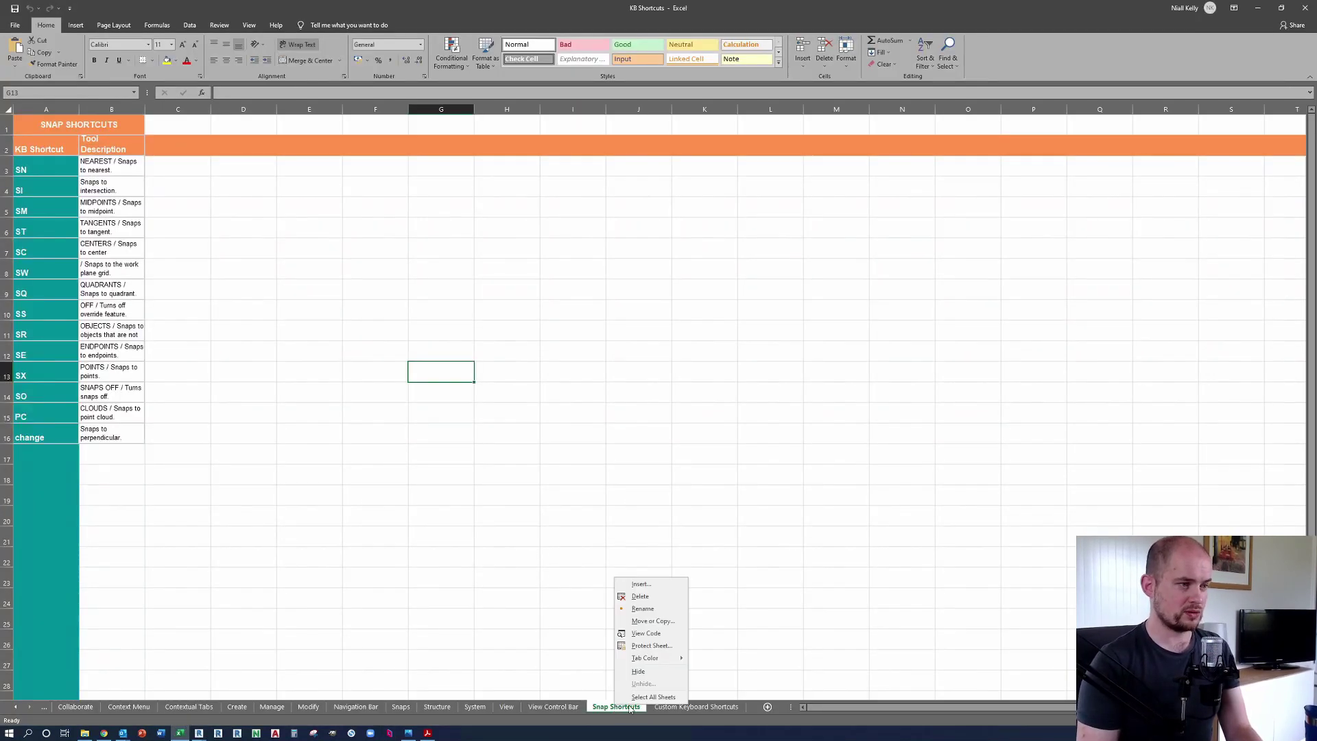
{"action": "left_click", "coordinate": [669, 620]}
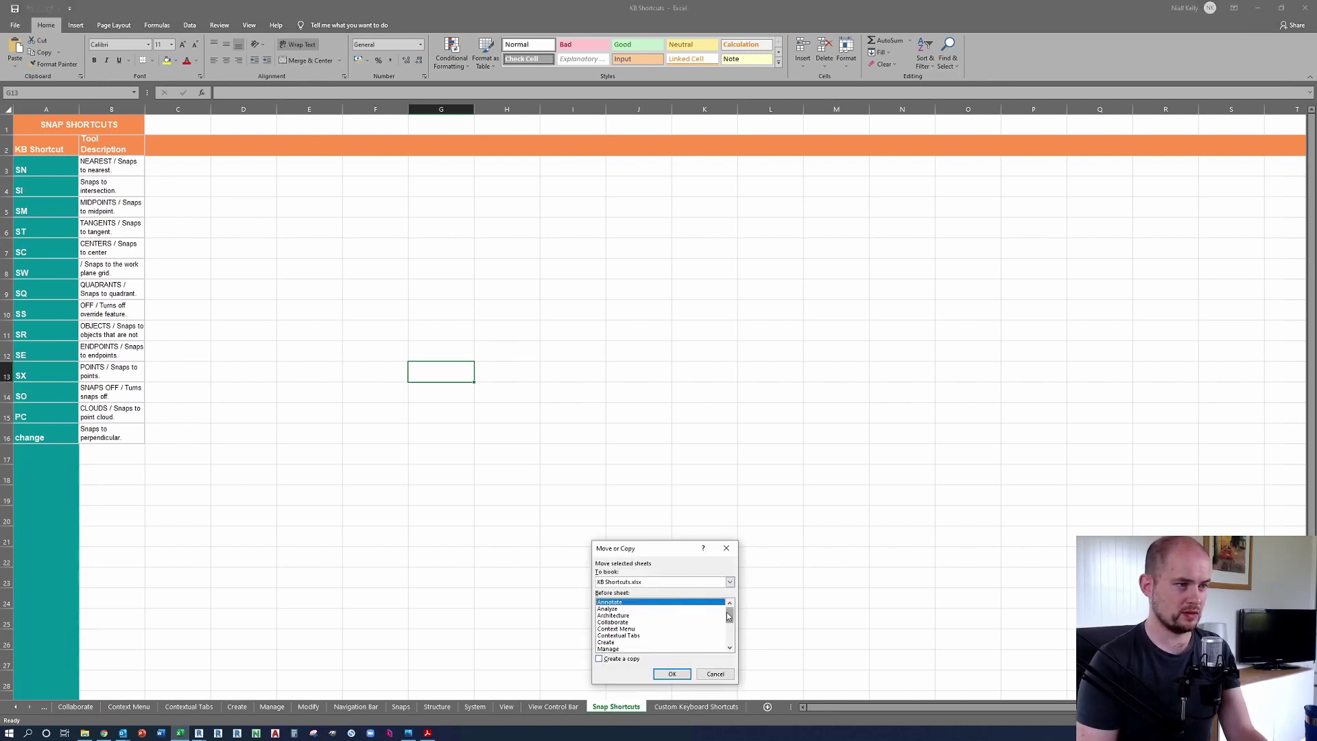
{"action": "scroll", "coordinate": [728, 621], "scroll_direction": "down", "scroll_amount": 6}
{"action": "left_click", "coordinate": [599, 659]}
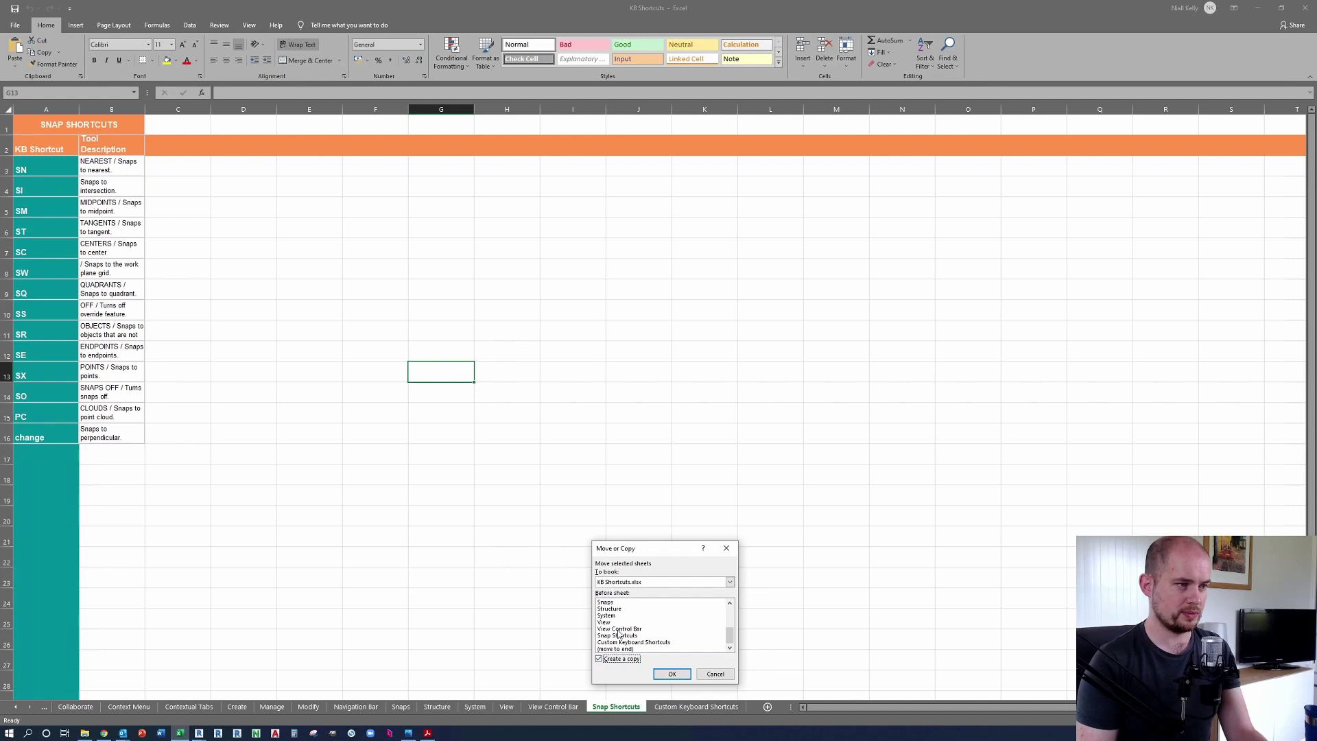
{"action": "left_click", "coordinate": [630, 648]}
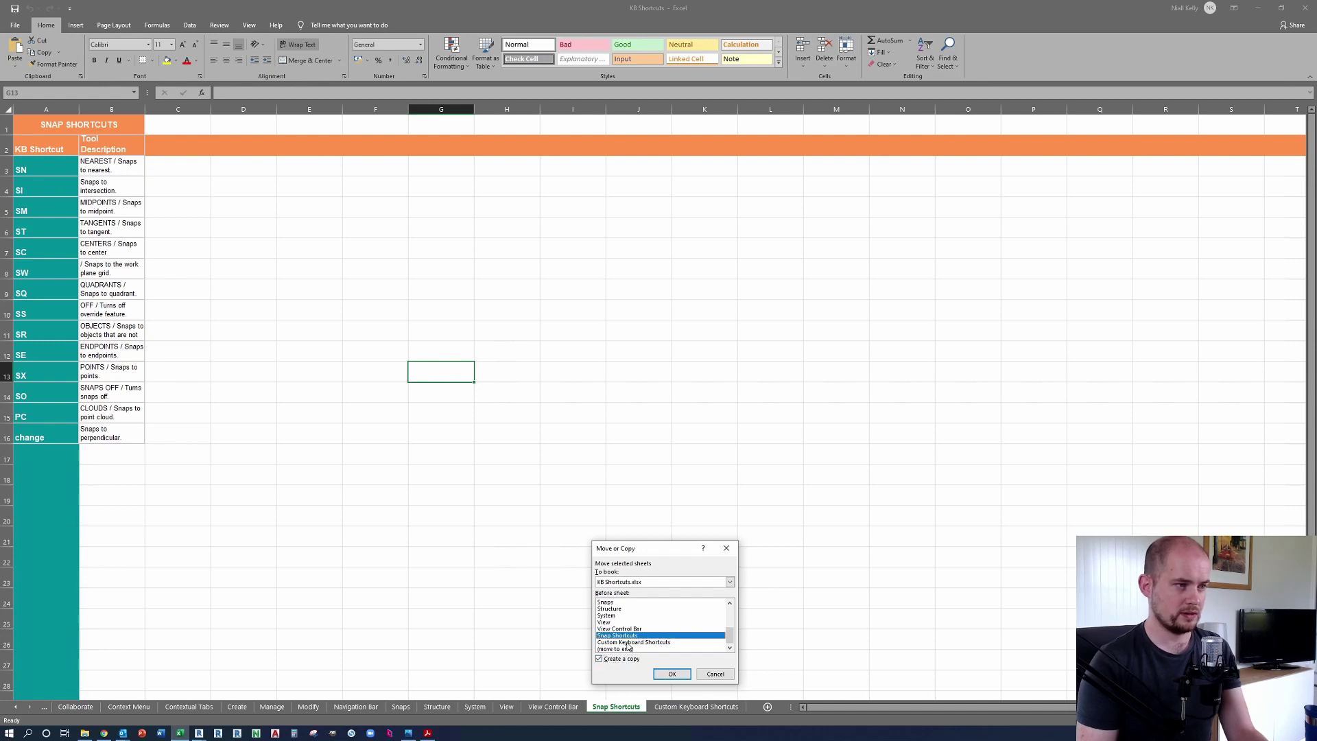
{"action": "left_click", "coordinate": [669, 674]}
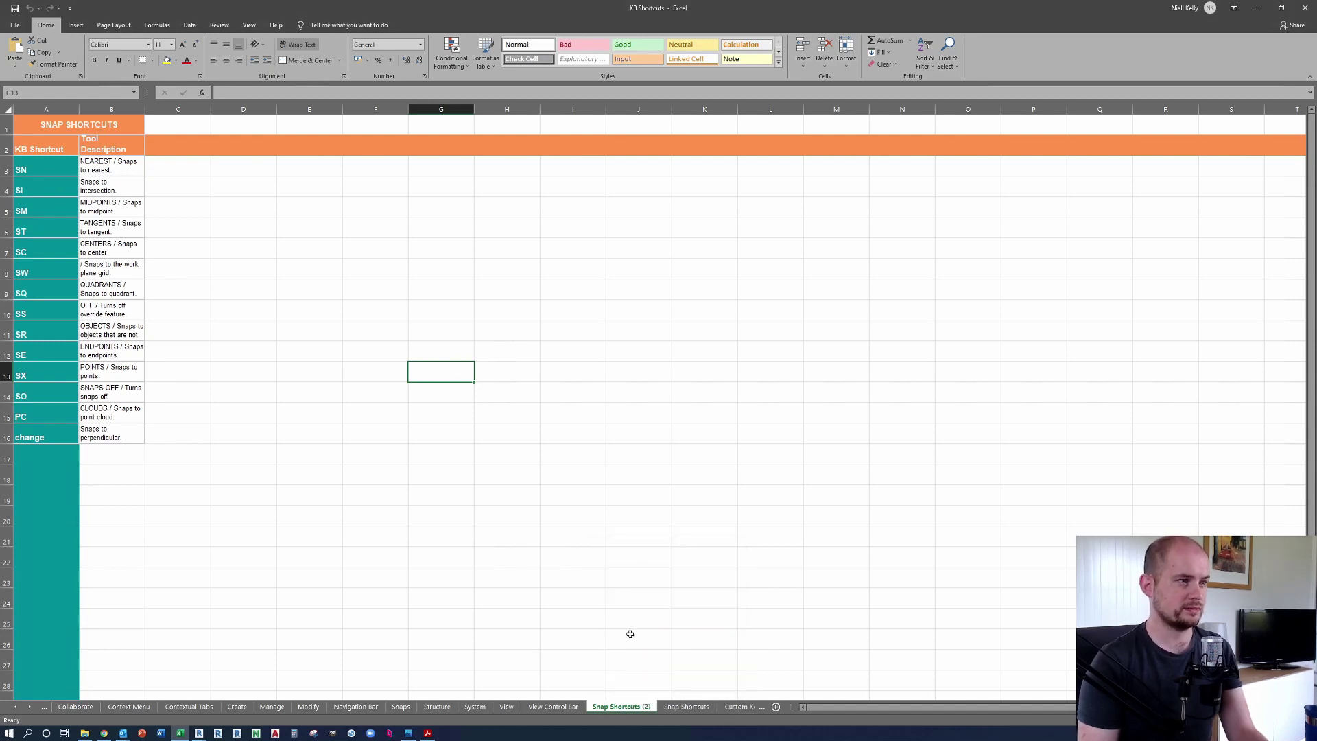
Step: Rename the copied sheet to 'Snap Copy'
{"action": "right_click", "coordinate": [621, 707]}
{"action": "left_click", "coordinate": [646, 609]}
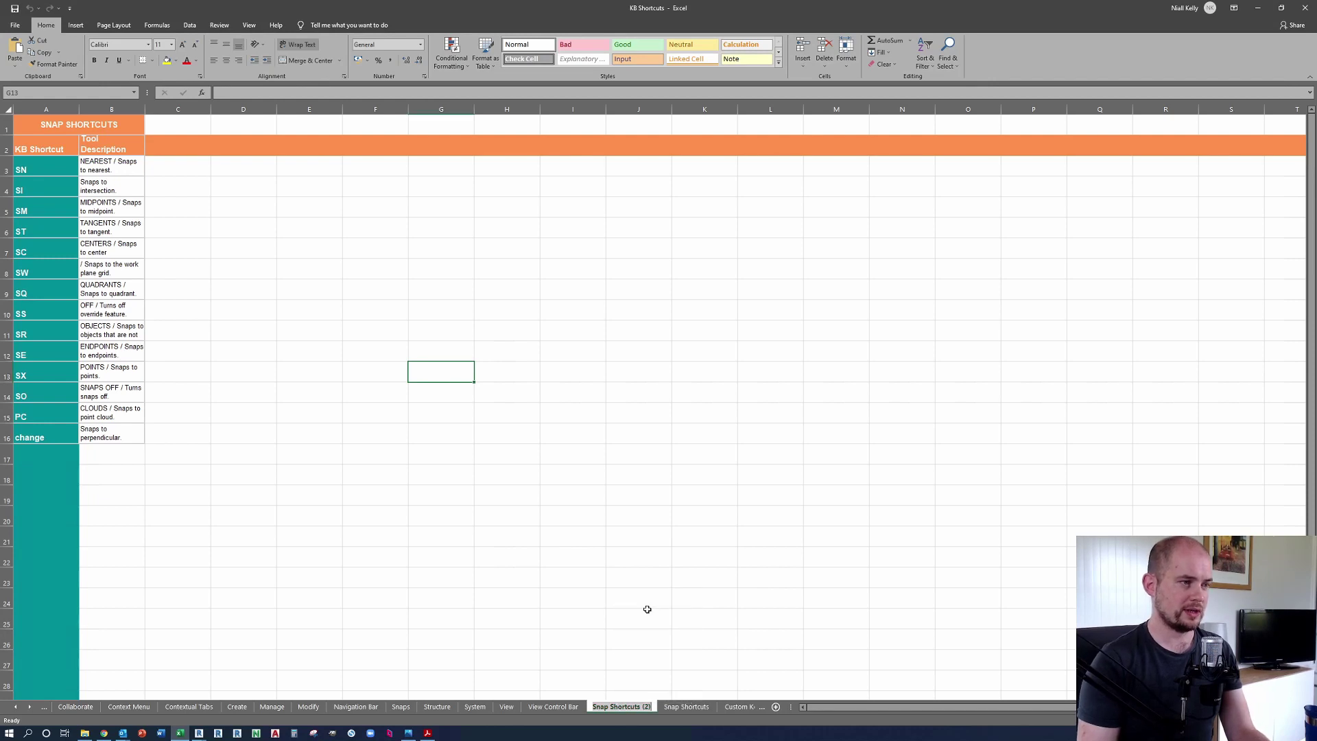
{"action": "type", "text": "Snap C"}
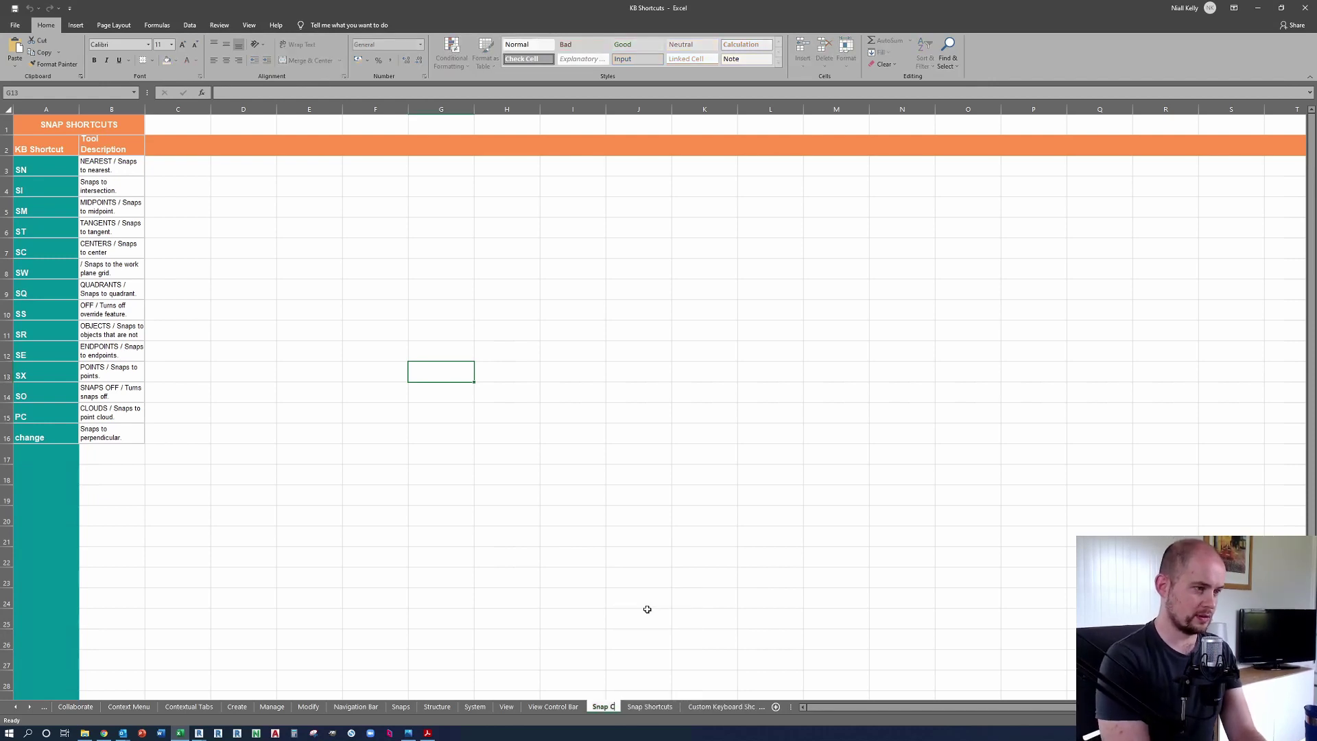
{"action": "type", "text": "opt"}
{"action": "key", "text": "BackSpace"}
{"action": "type", "text": "y"}
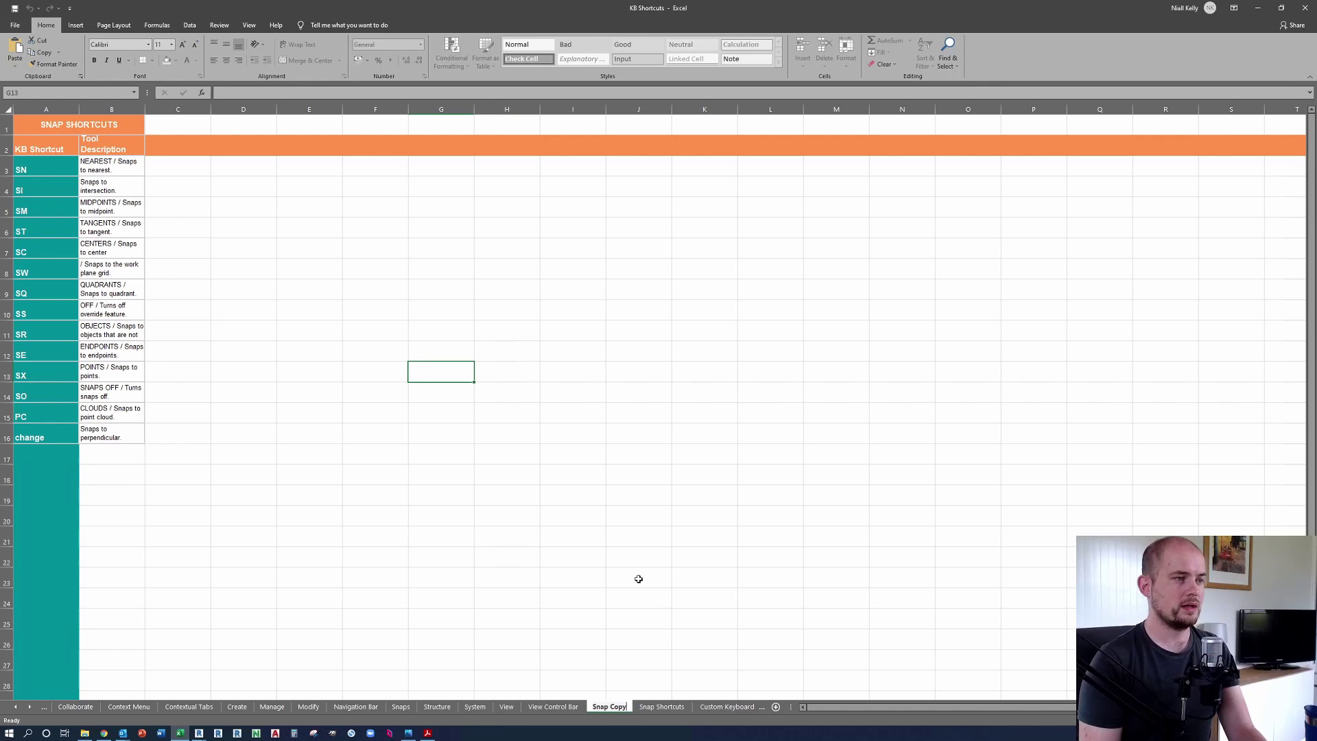
{"action": "left_click", "coordinate": [638, 577]}
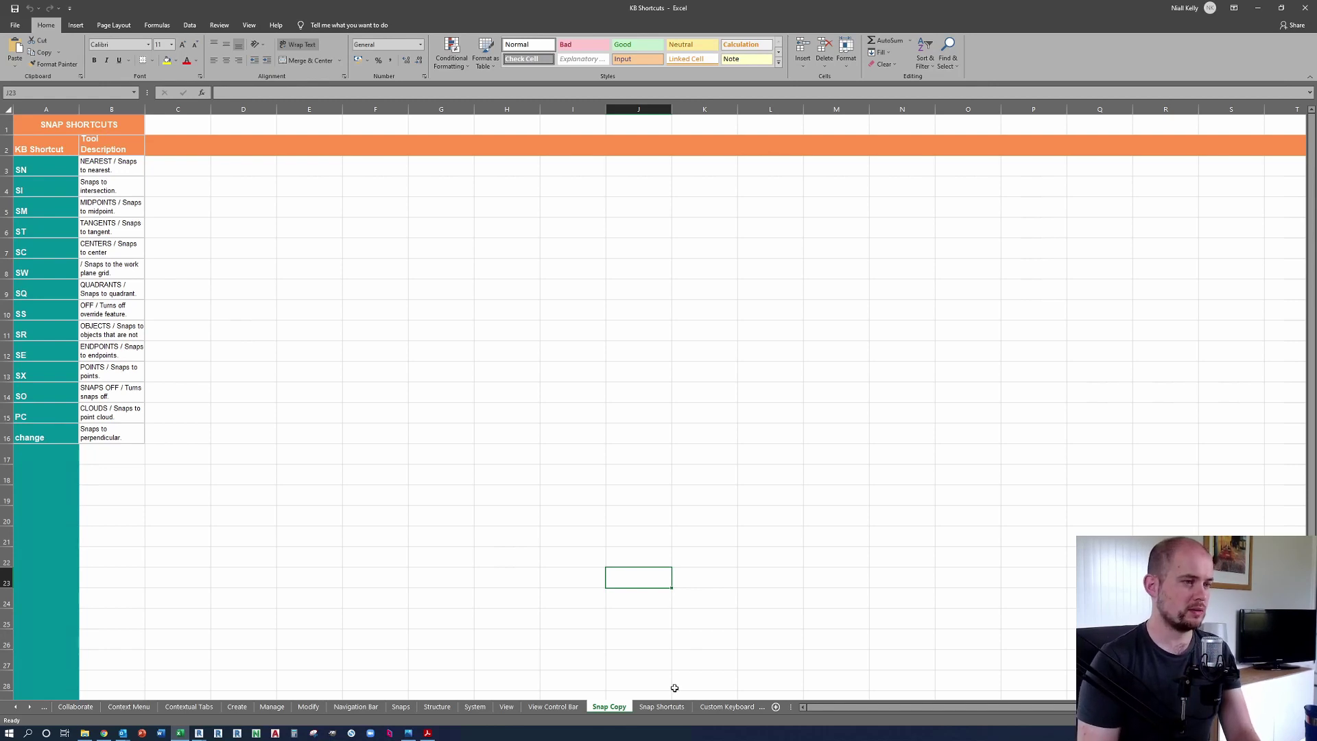
Step: Select the Custom Keyboard Shortcuts table to check its range name
{"action": "left_click", "coordinate": [732, 707]}
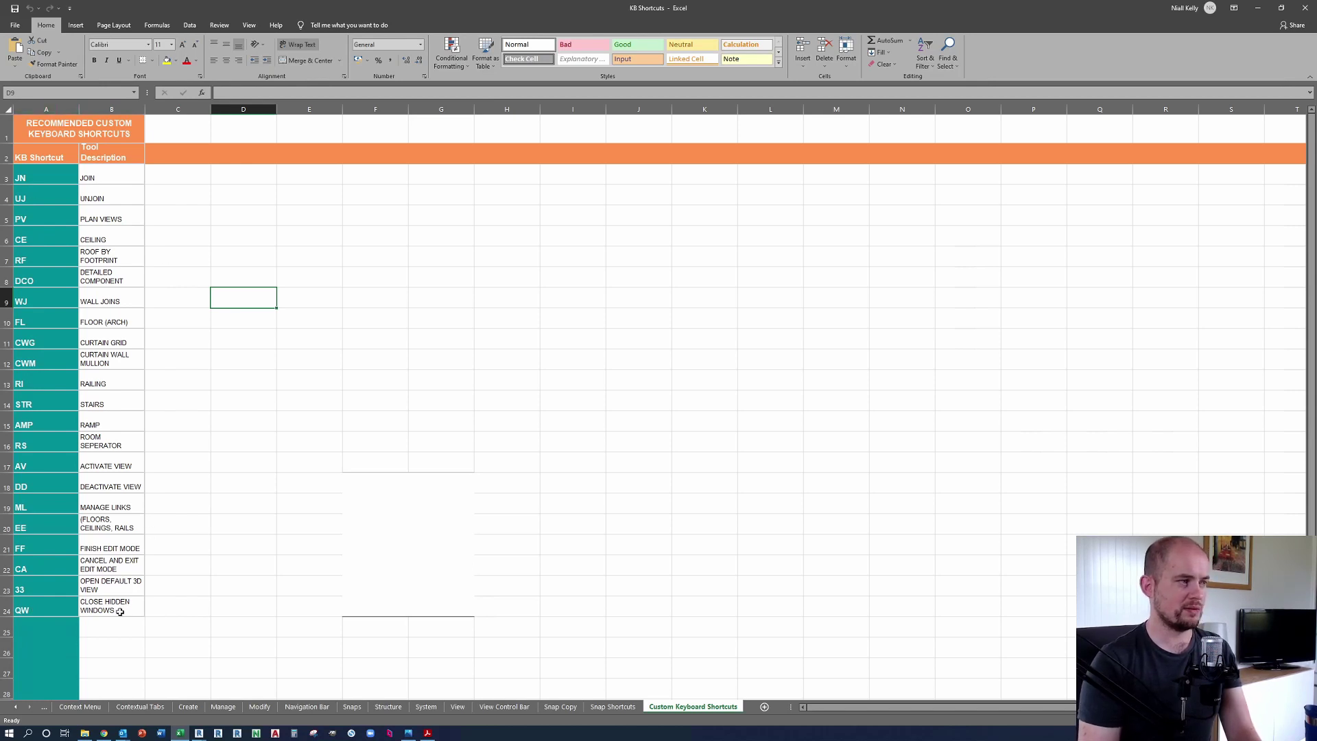
{"action": "left_click_drag", "start_coordinate": [120, 611], "coordinate": [63, 102]}
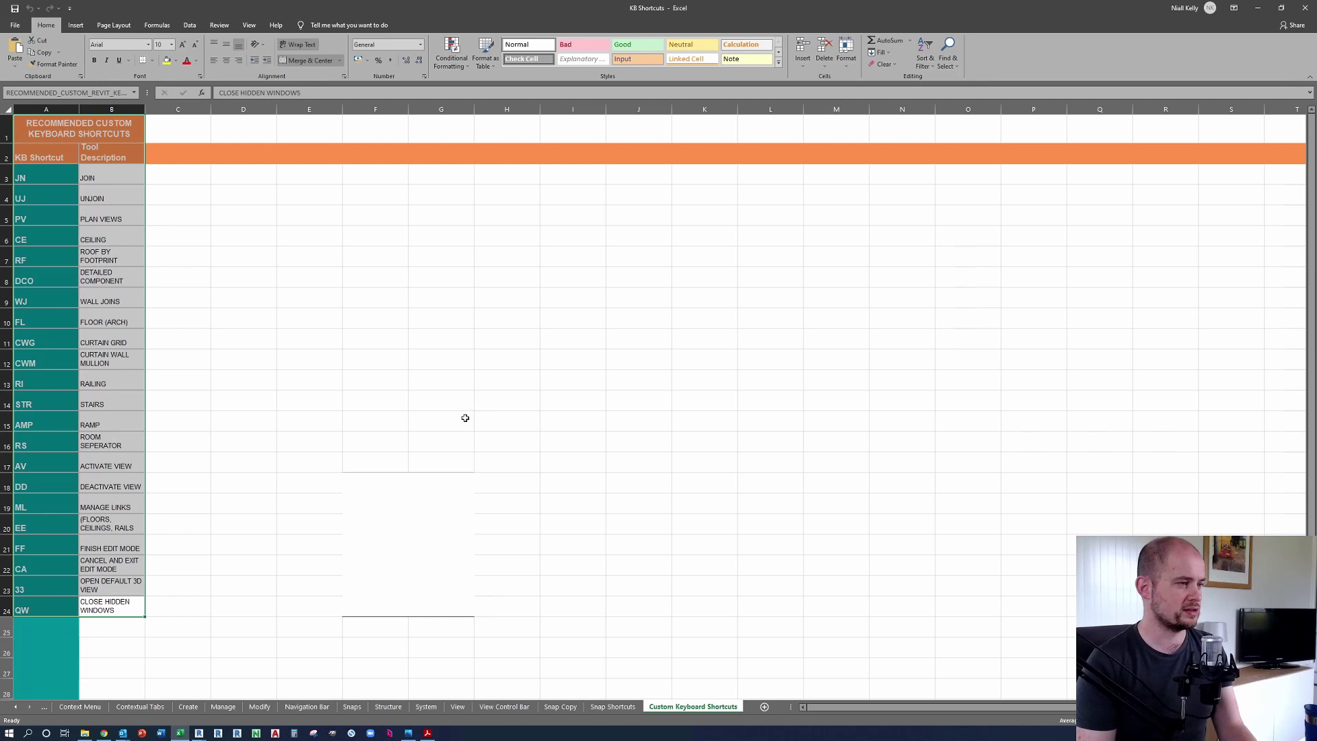
{"action": "left_click", "coordinate": [203, 734]}
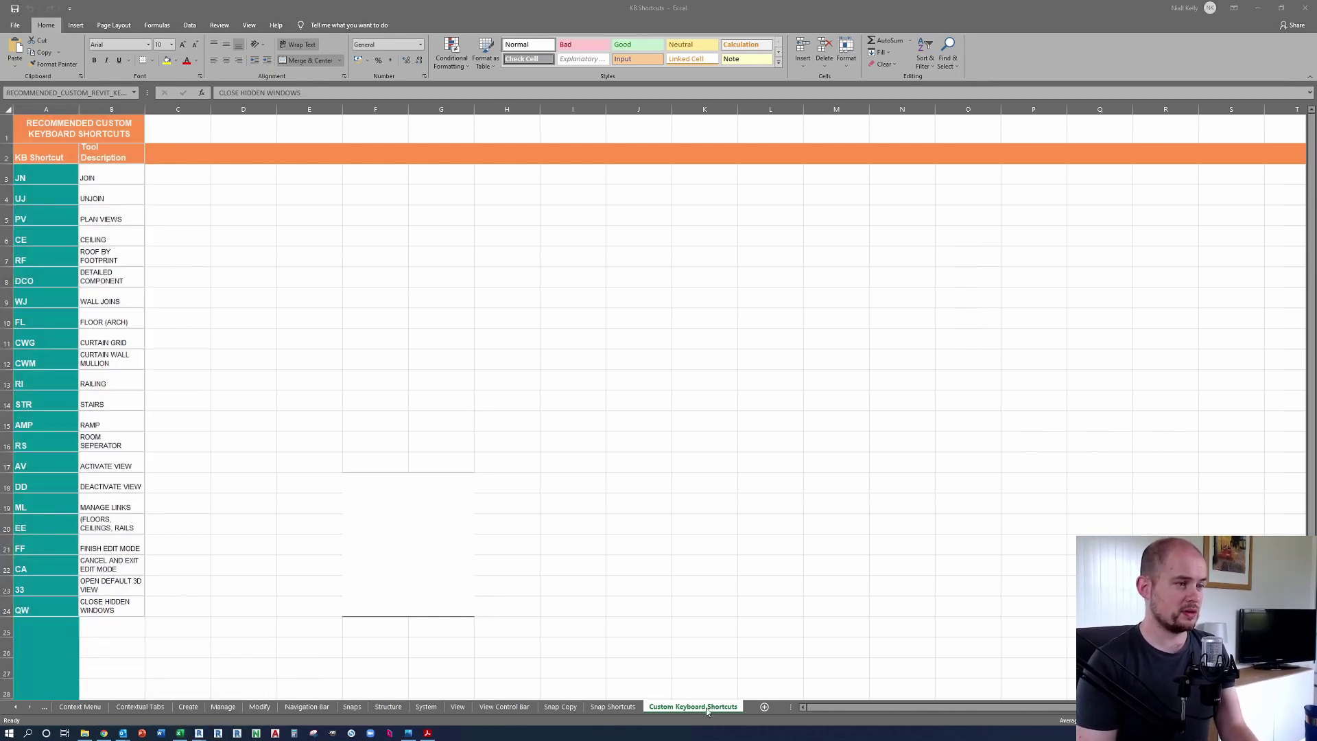
Step: Save the workbook with Snap Copy showing and bring Revit's TableGen window forward
{"action": "left_click", "coordinate": [557, 707]}
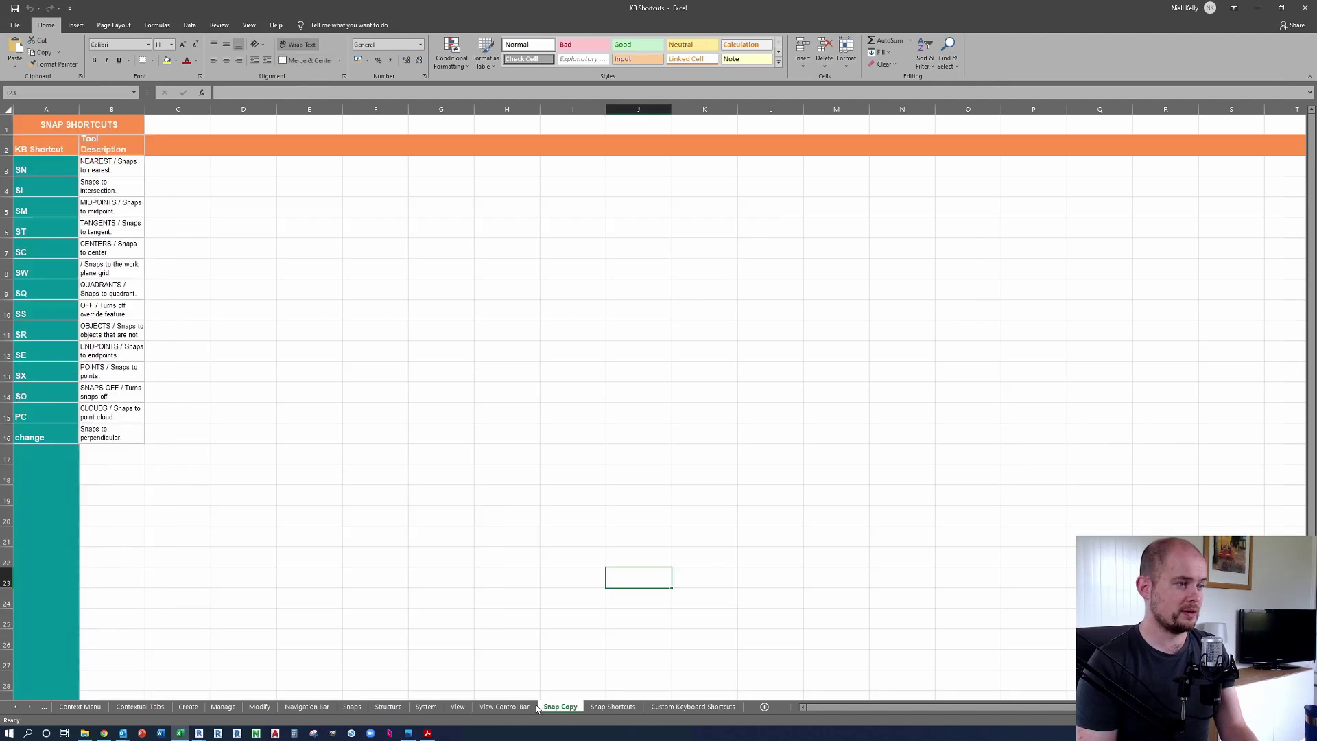
{"action": "left_click", "coordinate": [14, 8]}
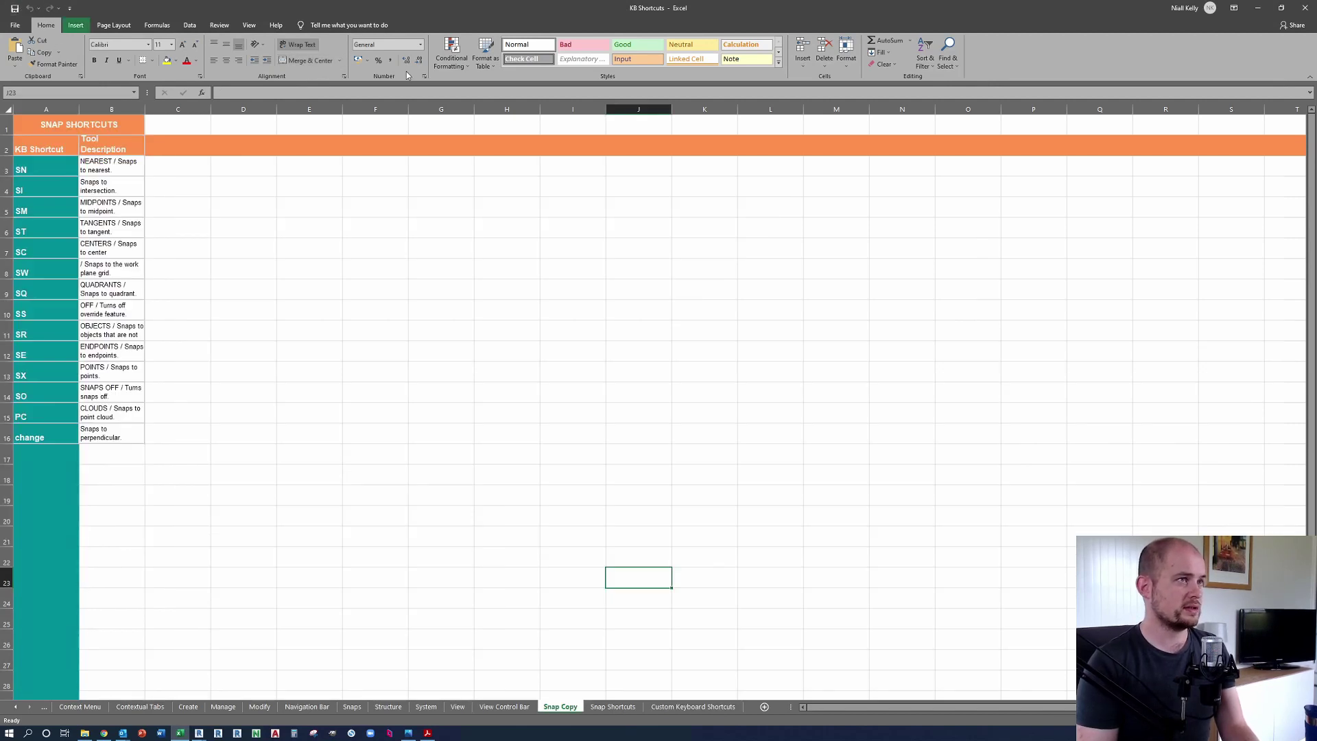
{"action": "left_click", "coordinate": [199, 734]}
{"action": "left_click", "coordinate": [234, 689]}
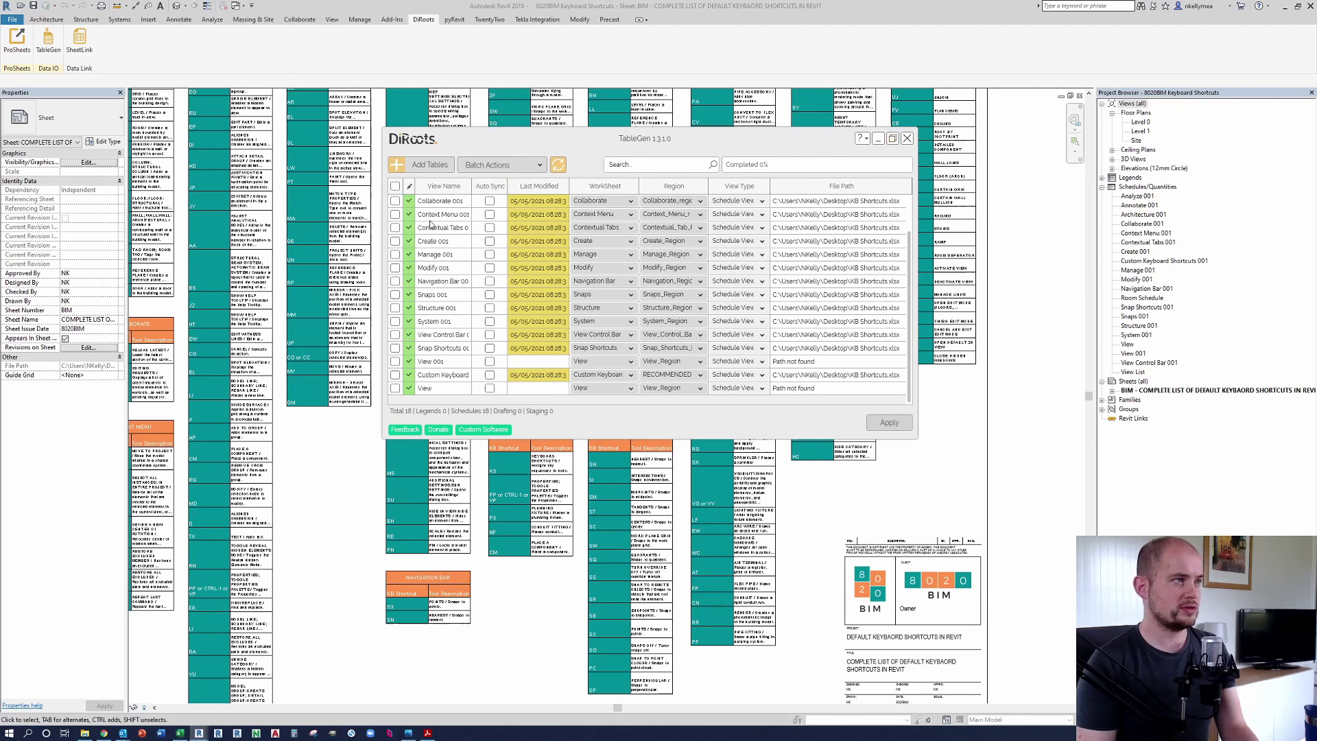
Step: Start a new TableGen table from Desktop\KB Shortcuts.xlsx, checking the workbook's sheets in Excel
{"action": "left_click", "coordinate": [420, 164]}
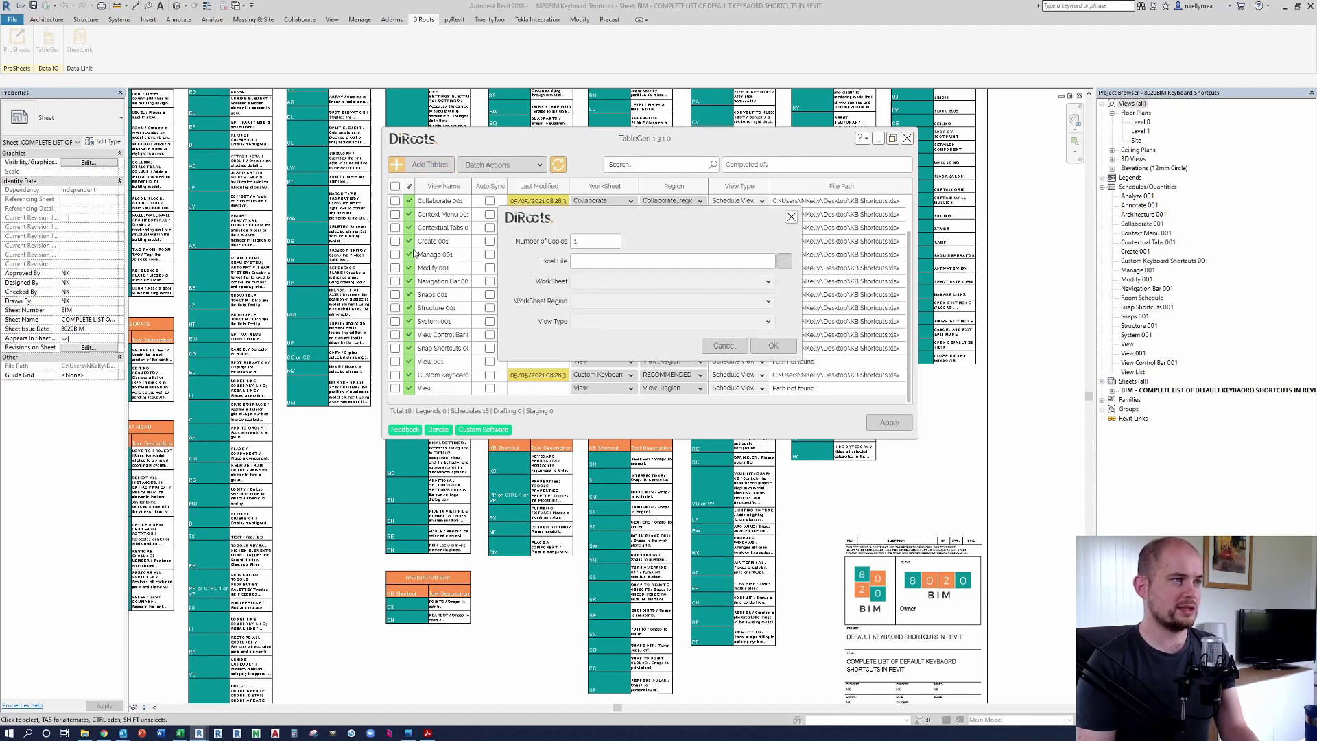
{"action": "left_click", "coordinate": [784, 261]}
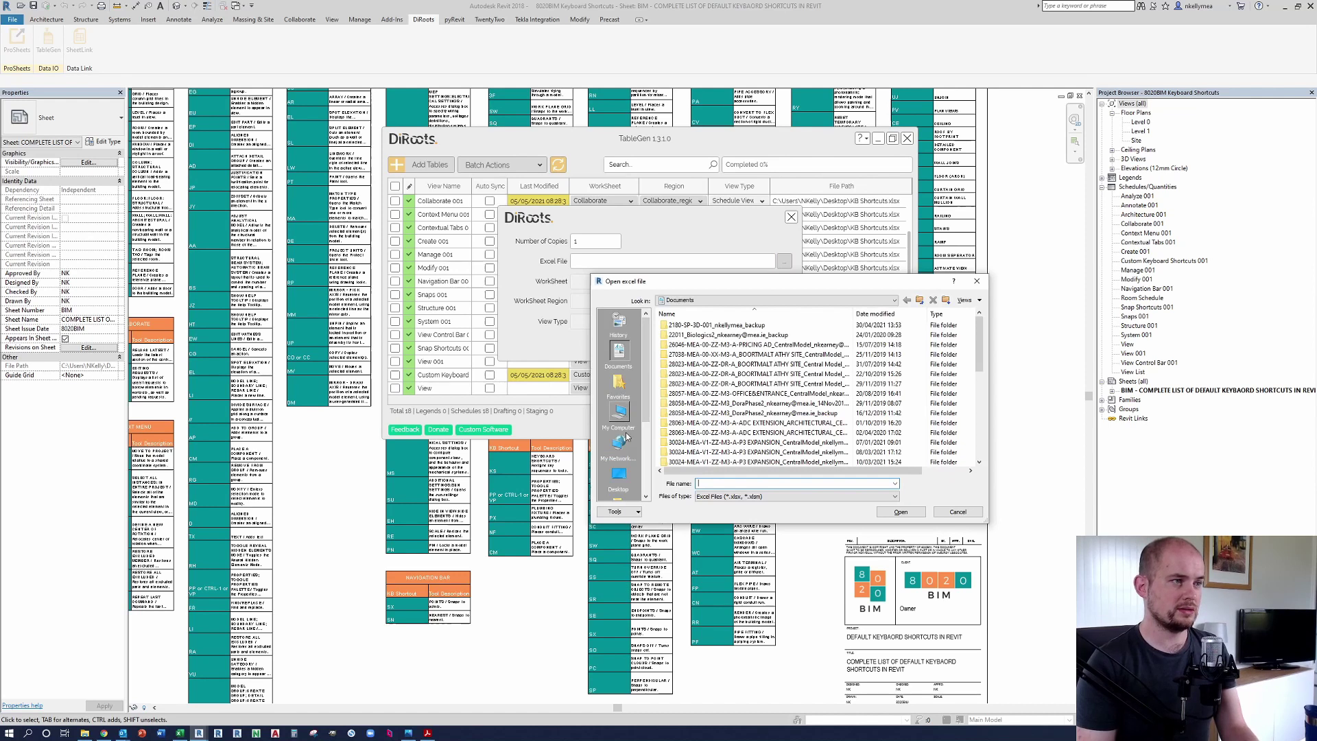
{"action": "left_click", "coordinate": [618, 477]}
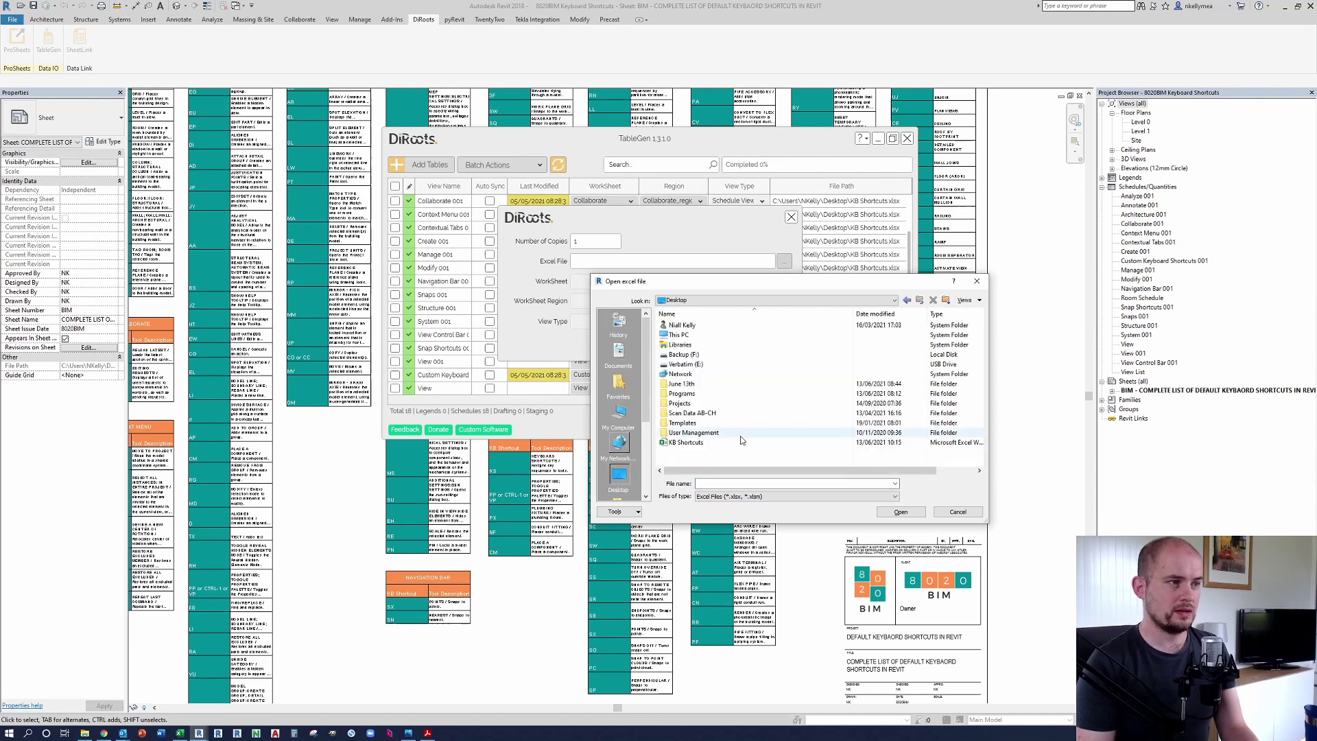
{"action": "left_click", "coordinate": [714, 442]}
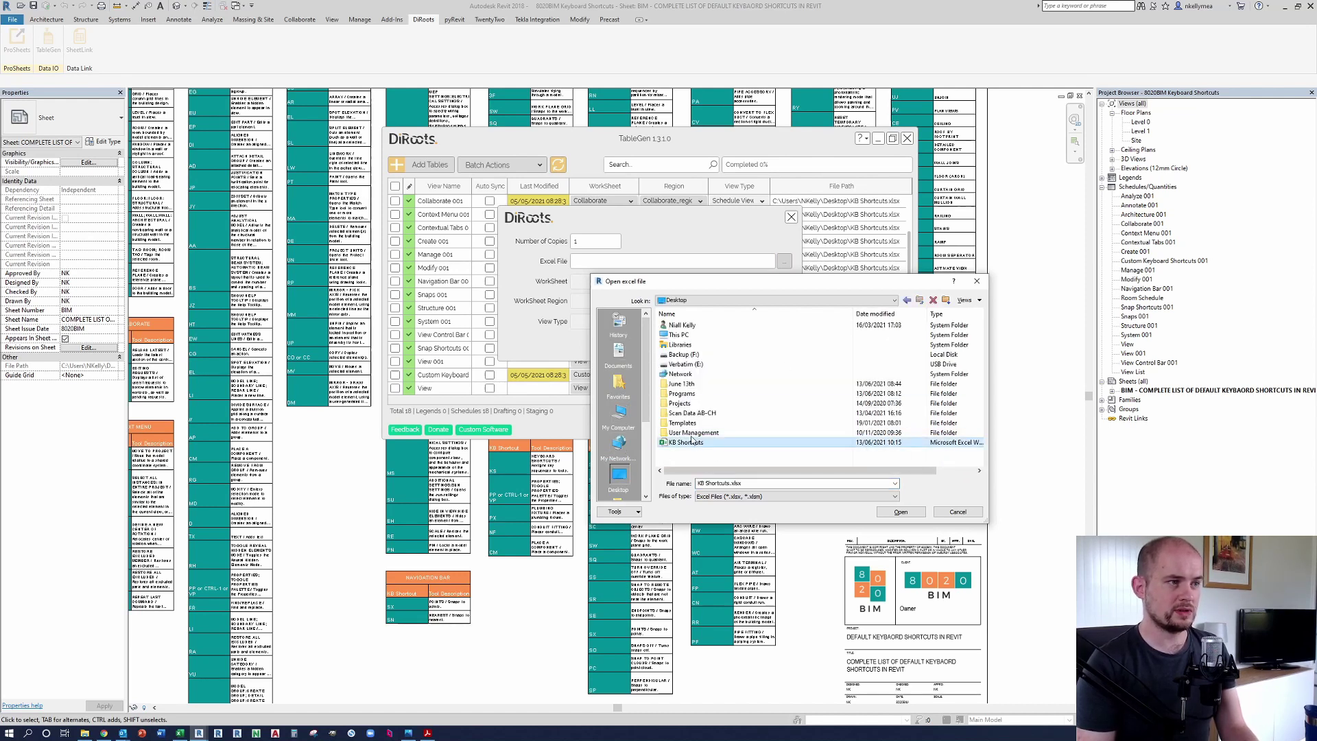
{"action": "left_click", "coordinate": [900, 512]}
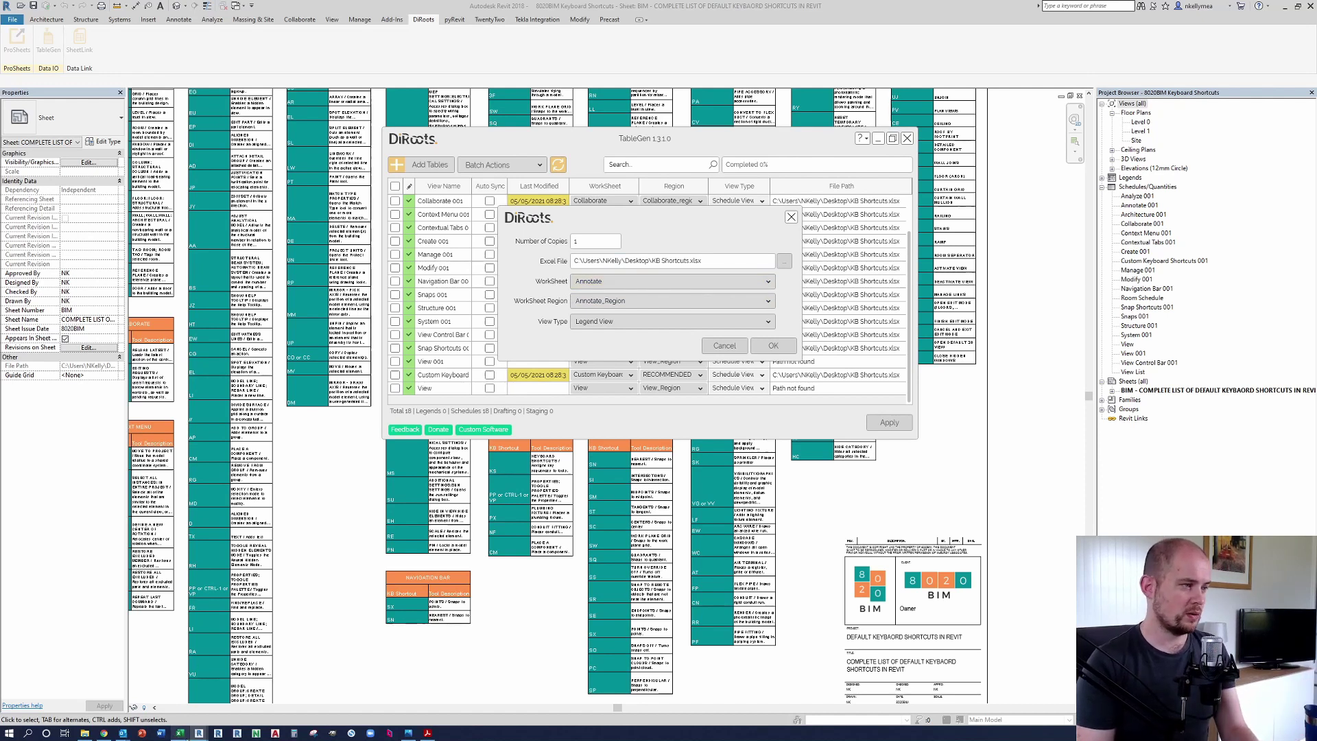
{"action": "left_click", "coordinate": [180, 733]}
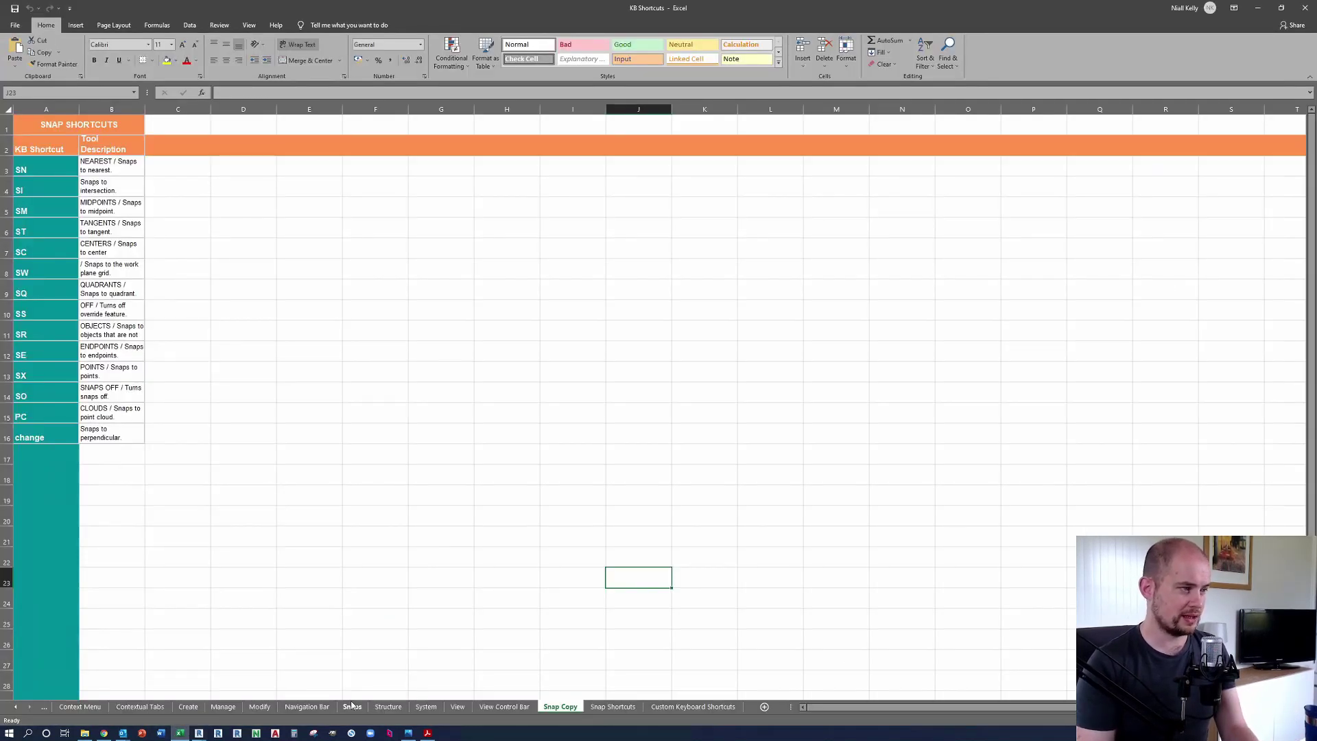
{"action": "left_click", "coordinate": [1258, 8]}
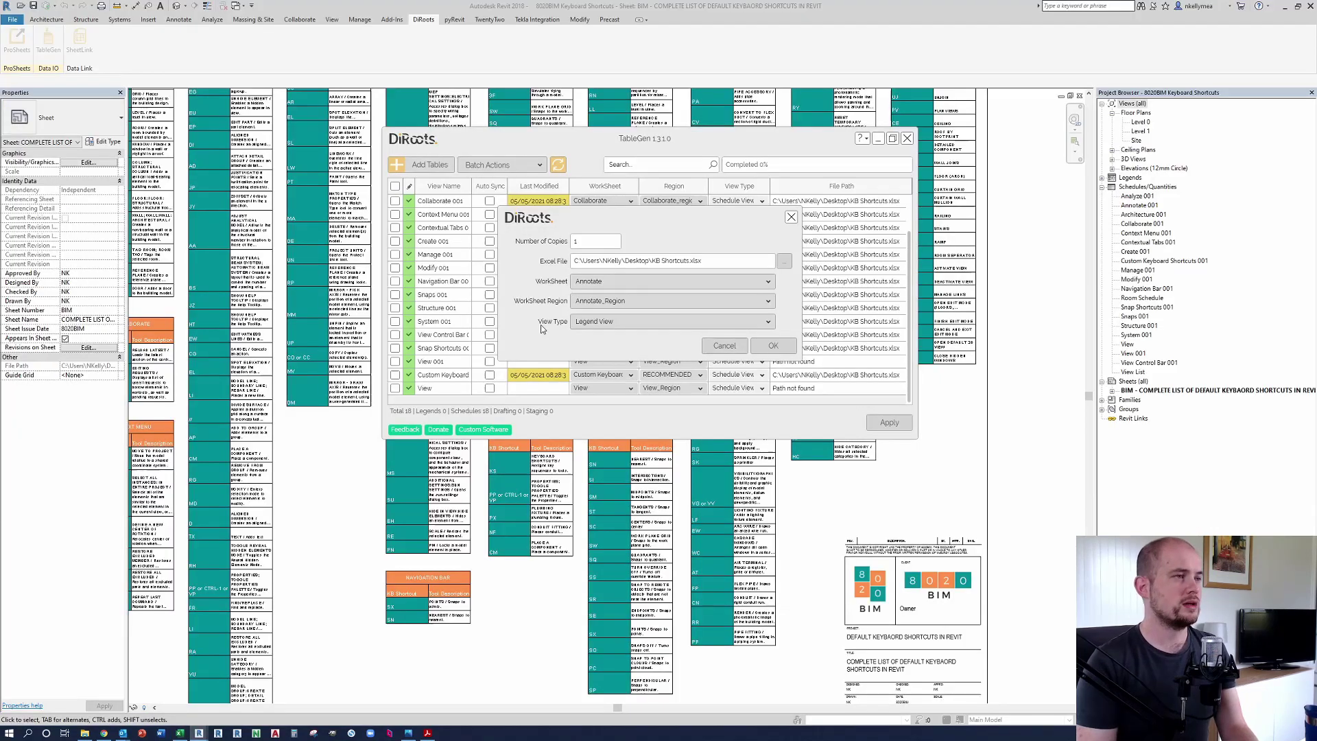
Step: Set the worksheet to Snap Copy and the region to Snap_Shortcuts_Region
{"action": "left_click", "coordinate": [723, 280]}
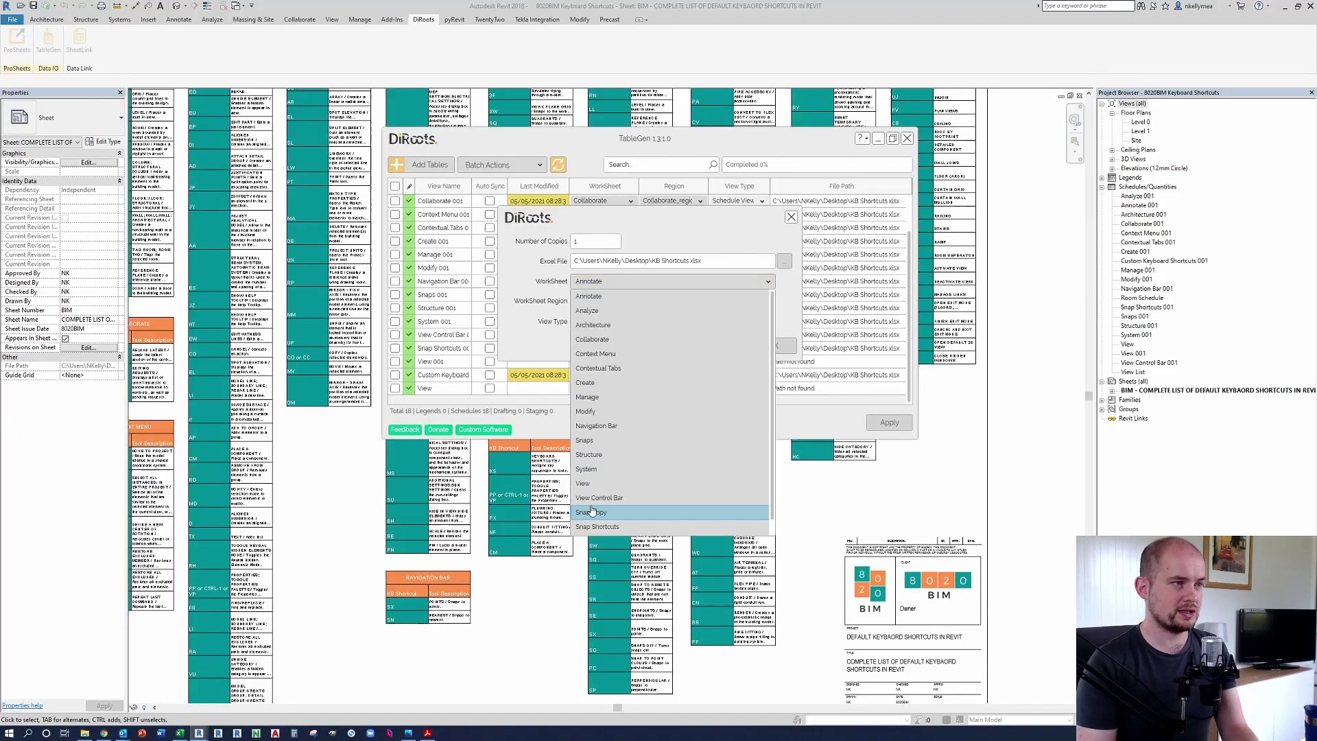
{"action": "scroll", "coordinate": [592, 508], "scroll_direction": "down", "scroll_amount": 1}
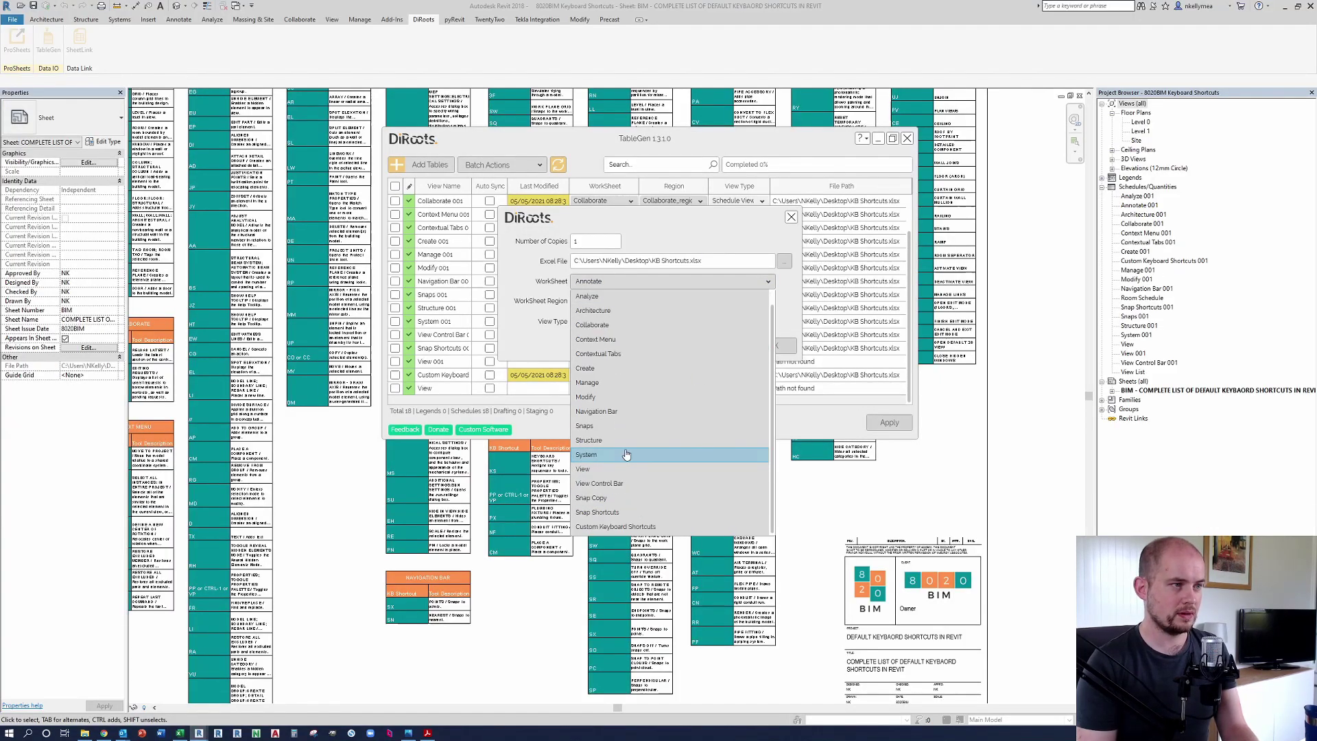
{"action": "left_click", "coordinate": [600, 498]}
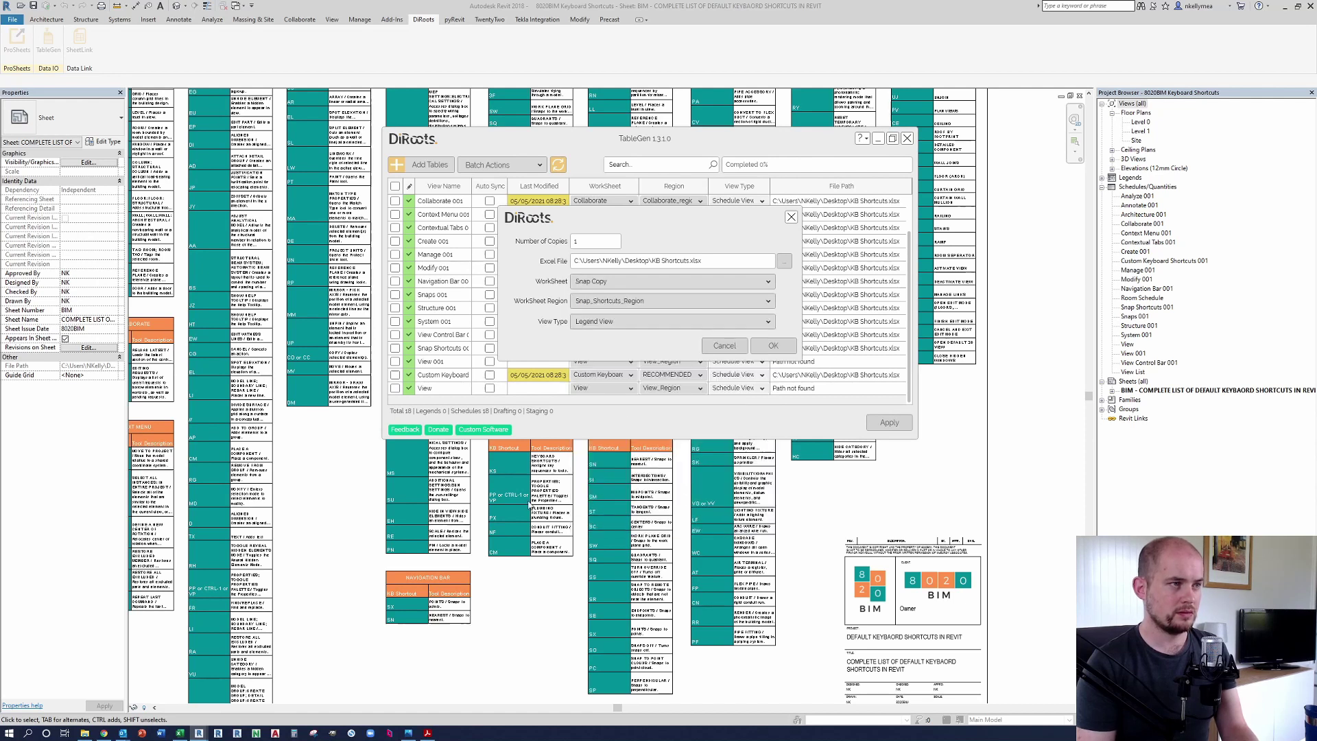
{"action": "left_click", "coordinate": [722, 300]}
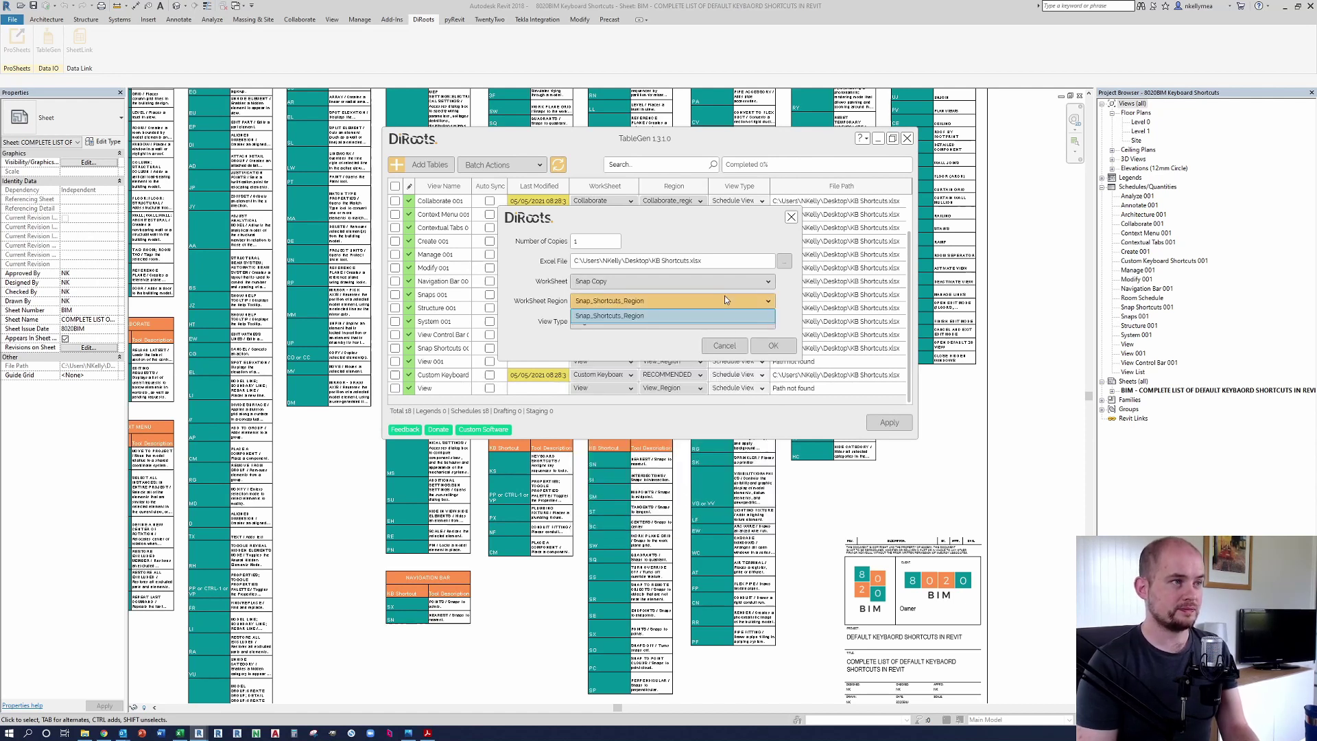
{"action": "left_click", "coordinate": [721, 295]}
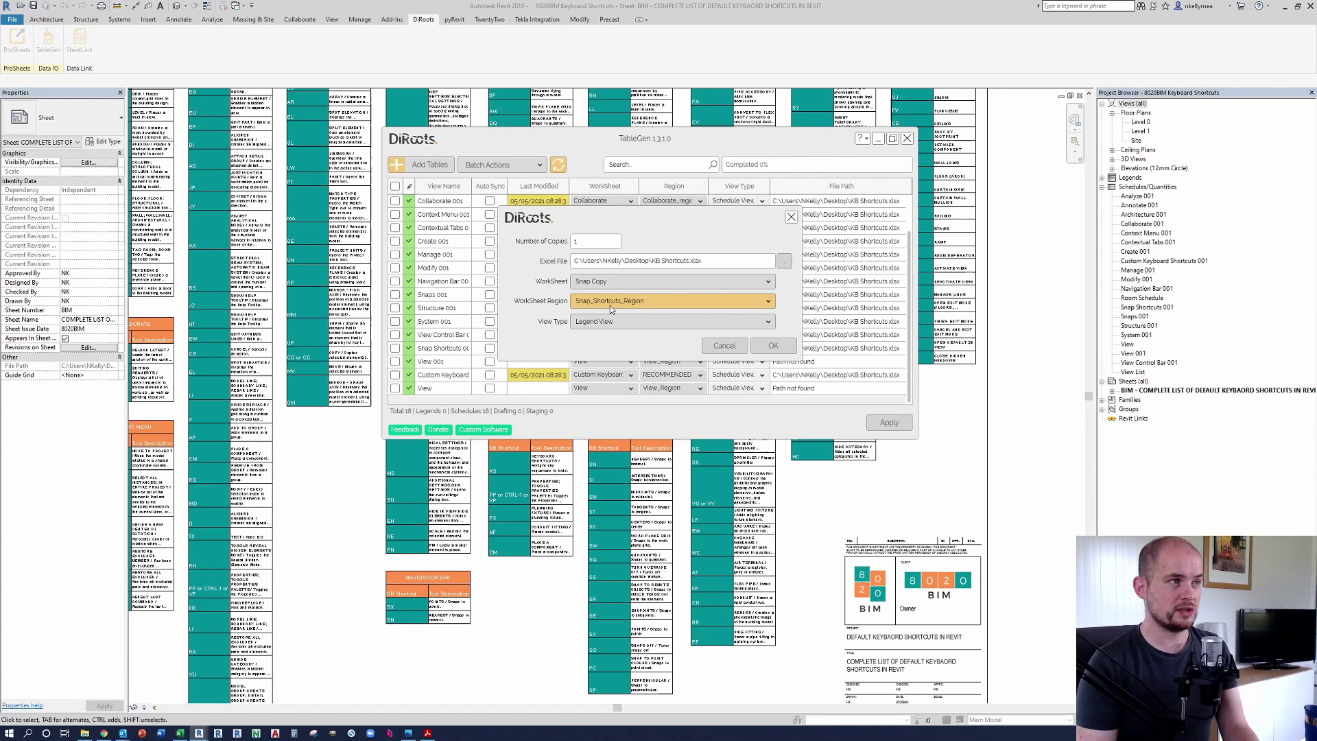
Step: Select A1:B16 on Snap Copy and check its range name, Snap_Shortcuts_Region
{"action": "left_click", "coordinate": [181, 732]}
{"action": "left_click", "coordinate": [114, 447]}
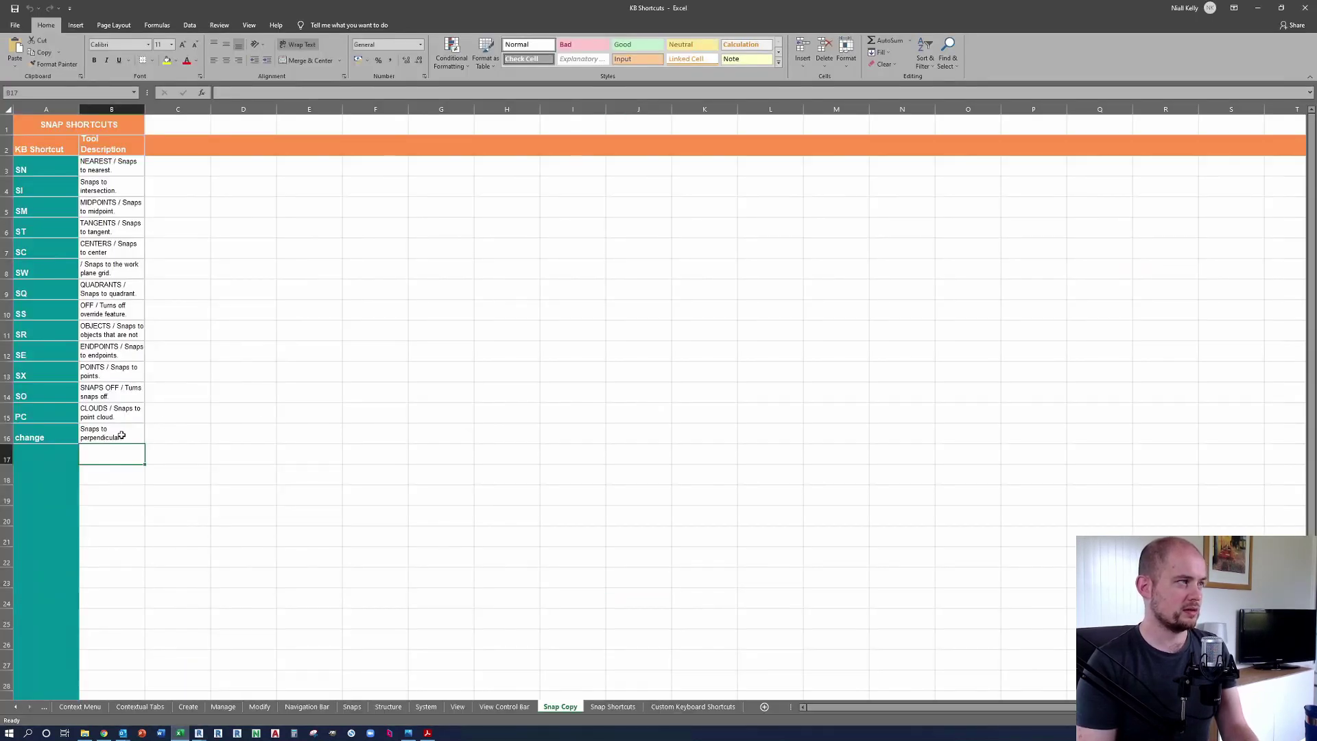
{"action": "left_click_drag", "start_coordinate": [125, 434], "coordinate": [45, 125]}
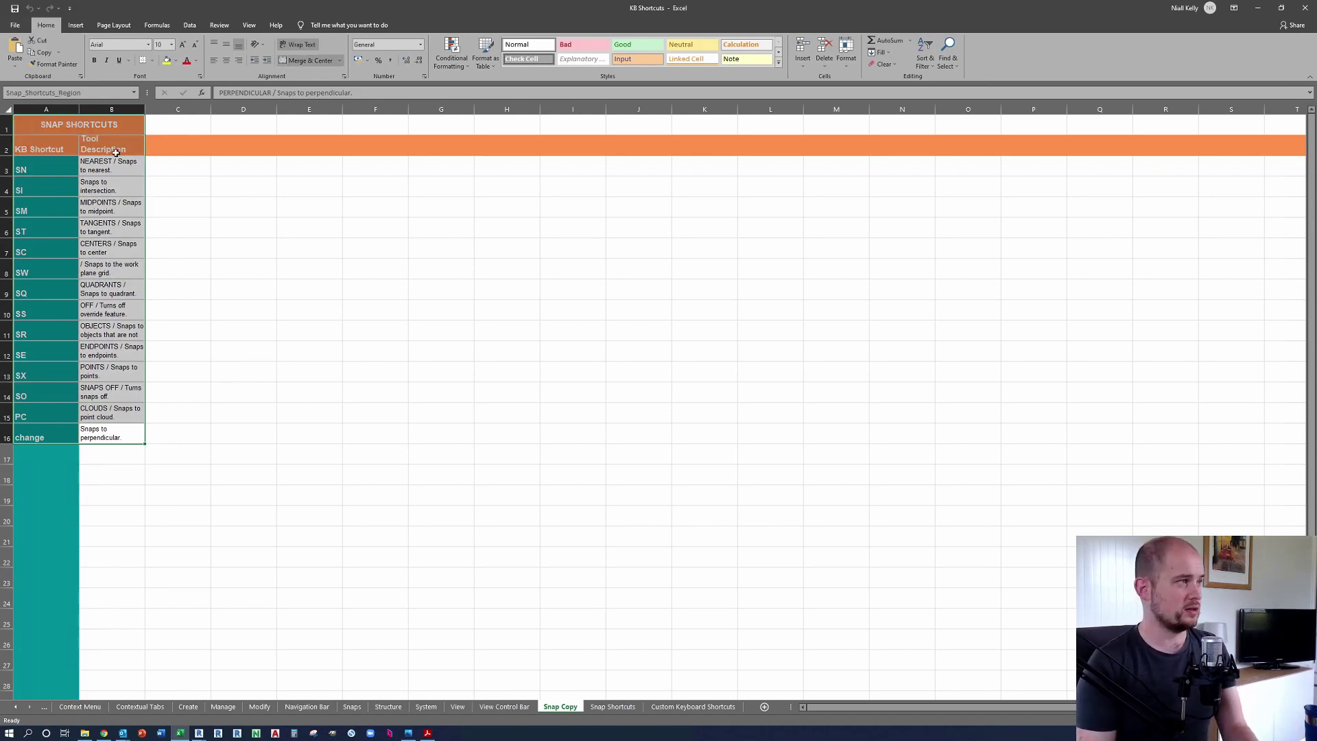
{"action": "left_click", "coordinate": [69, 93]}
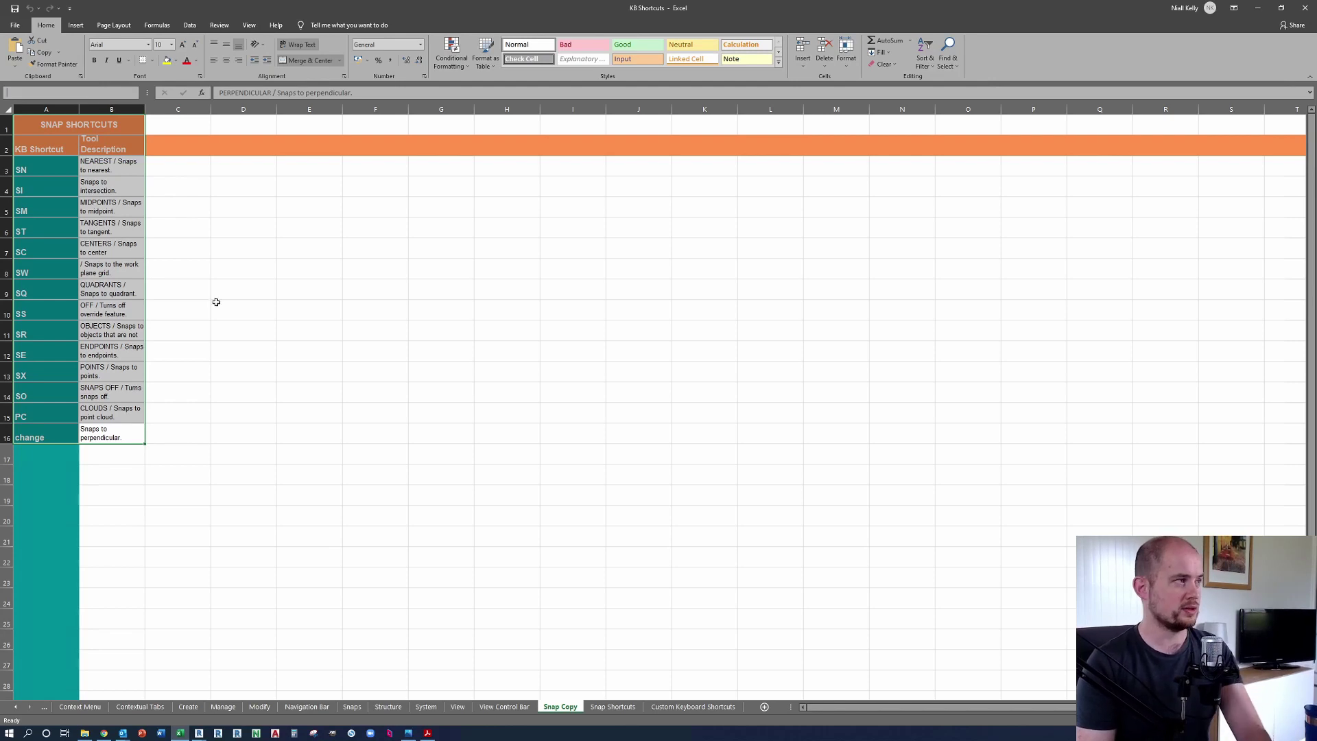
{"action": "left_click", "coordinate": [235, 311]}
Step: Reselect A1:B16 and enter 'Selection_Example' as its name in the Name Box
{"action": "left_click", "coordinate": [385, 514]}
{"action": "left_click", "coordinate": [130, 435]}
{"action": "left_click_drag", "start_coordinate": [129, 436], "coordinate": [48, 127]}
{"action": "left_click", "coordinate": [103, 93]}
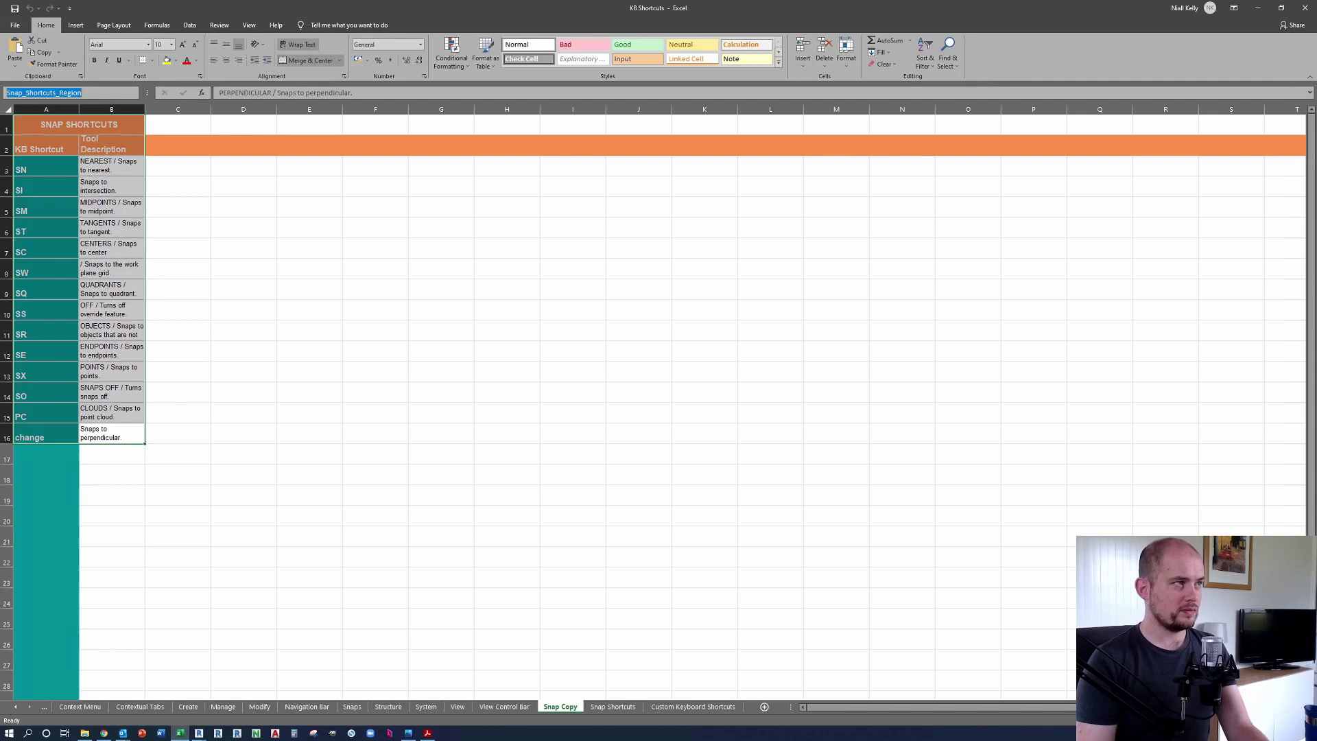
{"action": "type", "text": "S"}
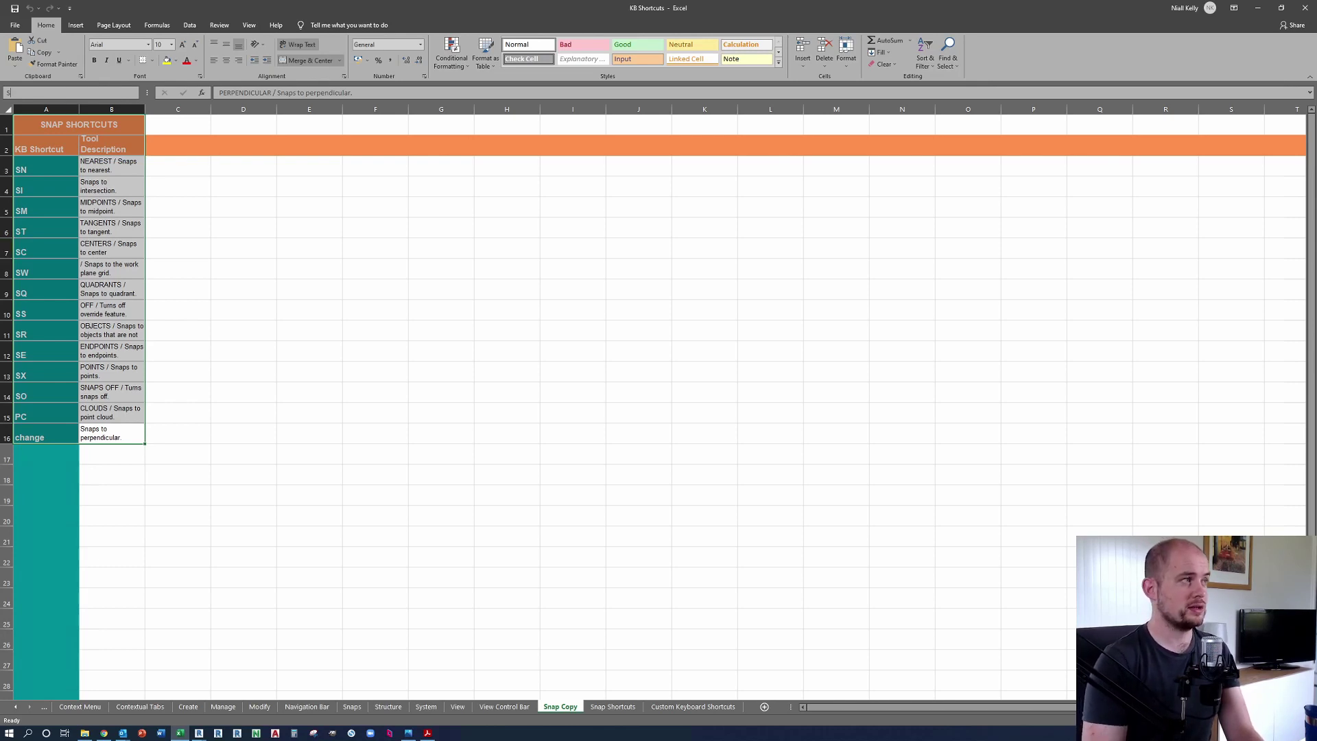
{"action": "key", "text": "BackSpace"}
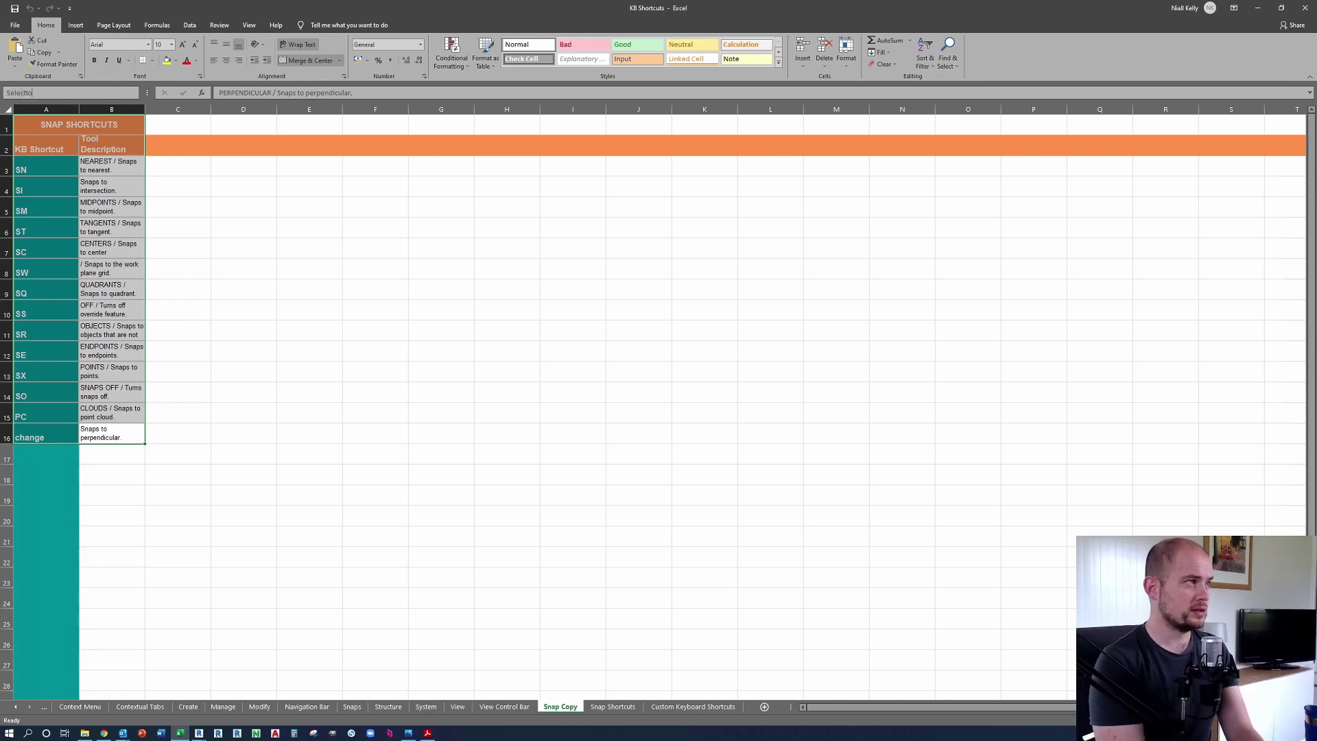
{"action": "type", "text": "Selection_E"}
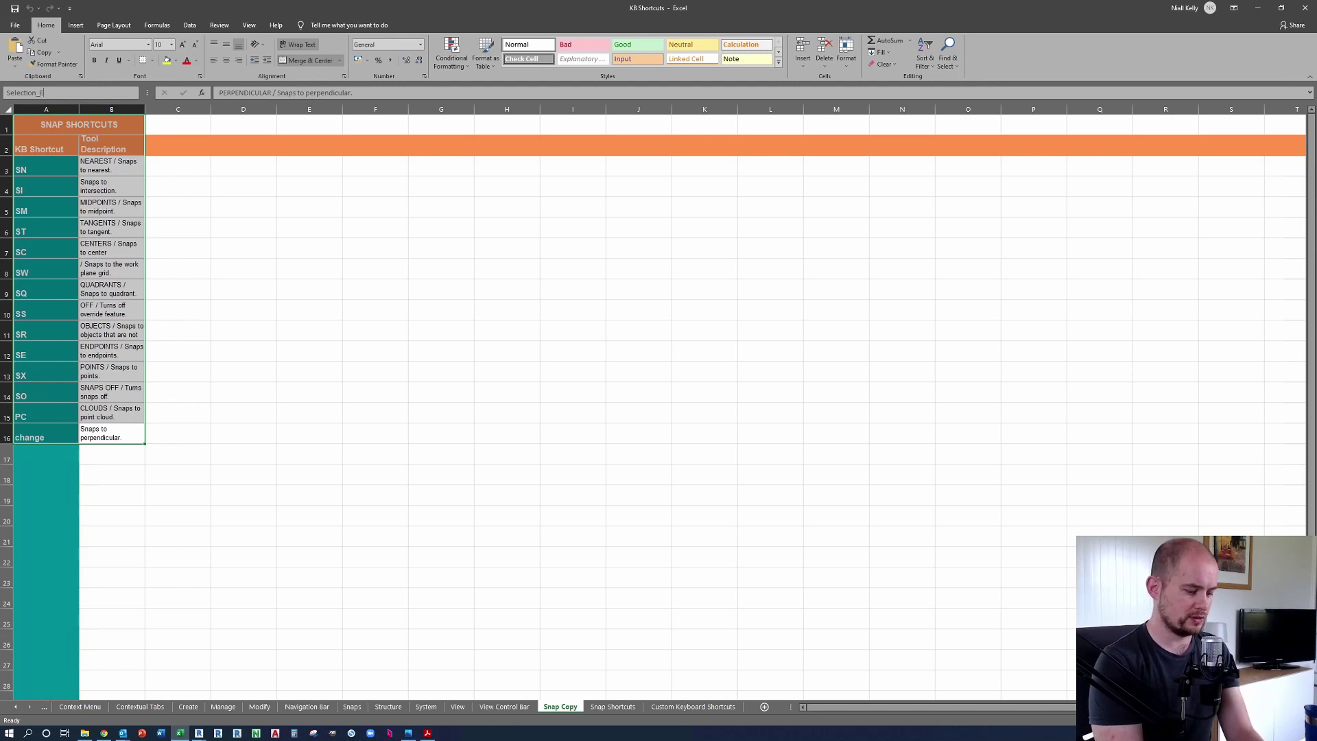
{"action": "type", "text": "xample"}
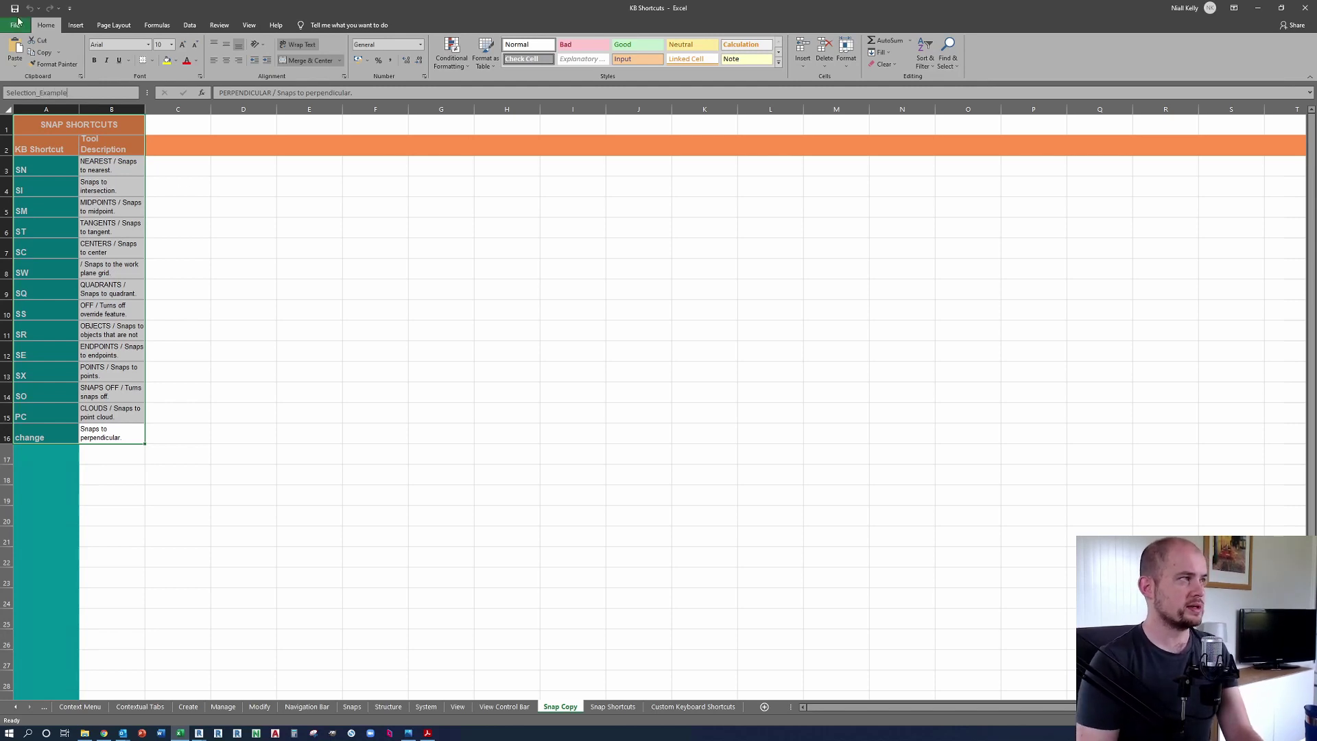
{"action": "key", "text": "Return"}
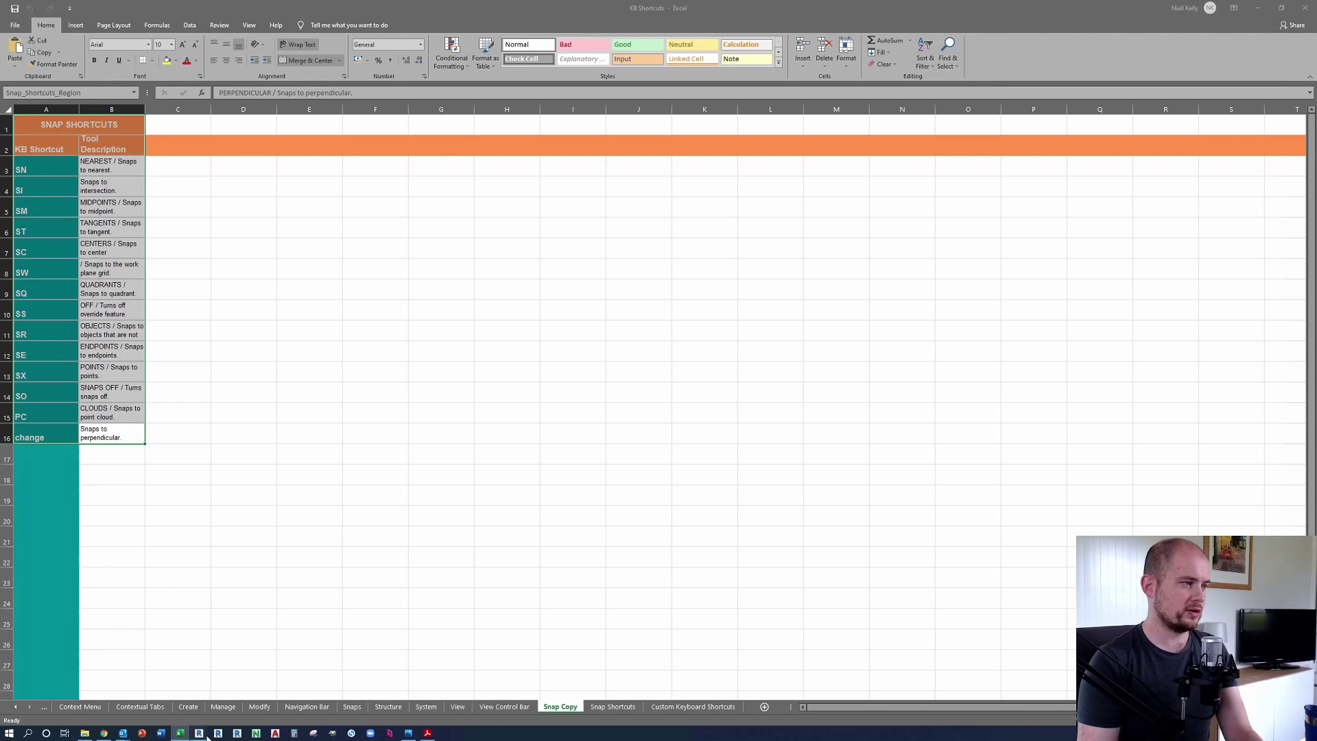
Step: Back in Revit, cancel the unfinished table copy, then close and reopen TableGen
{"action": "mouse_move", "coordinate": [209, 734]}
{"action": "left_click", "coordinate": [292, 693]}
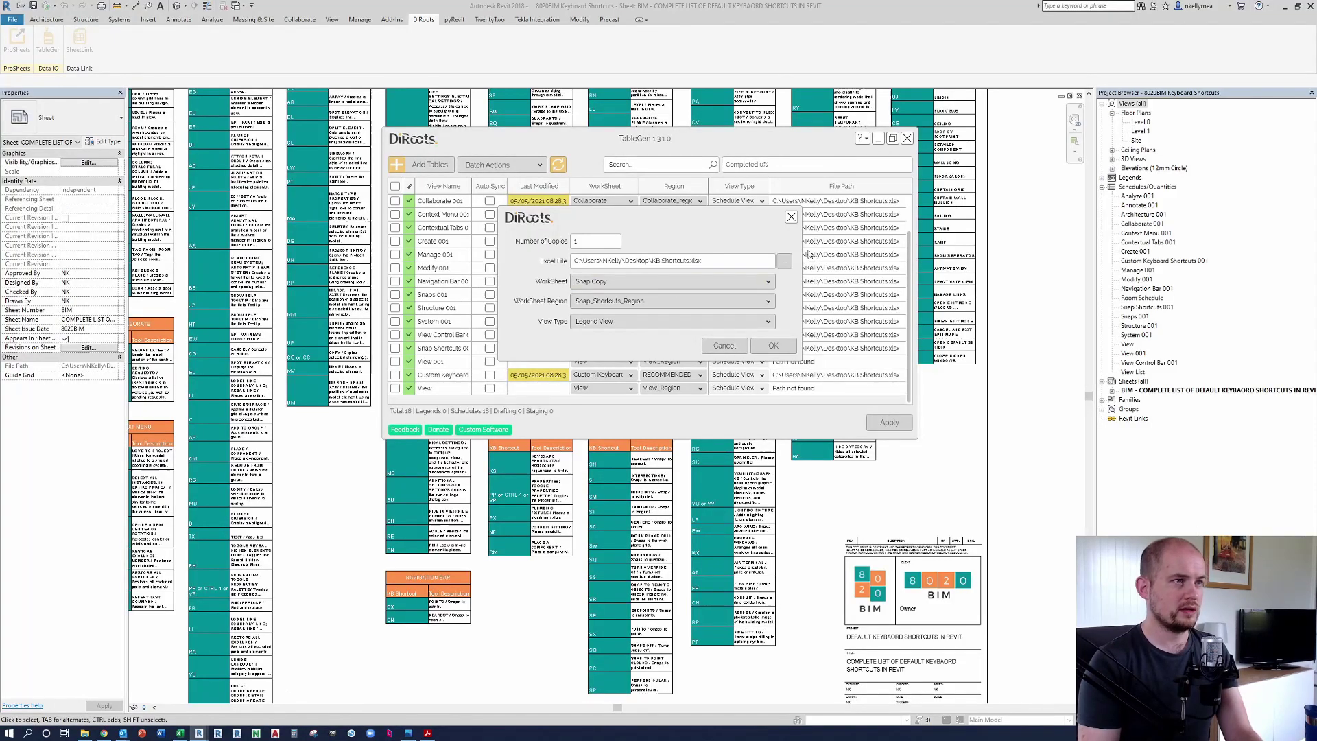
{"action": "left_click", "coordinate": [791, 216]}
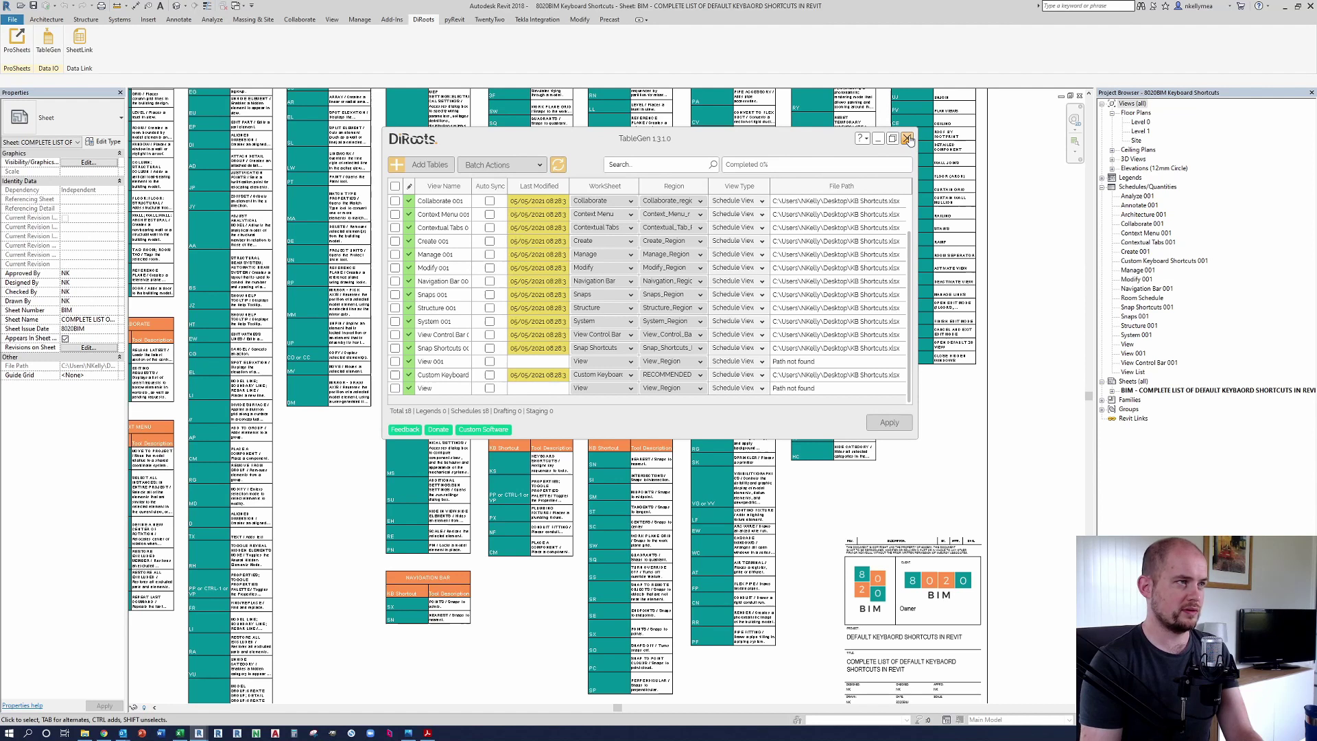
{"action": "left_click", "coordinate": [906, 139]}
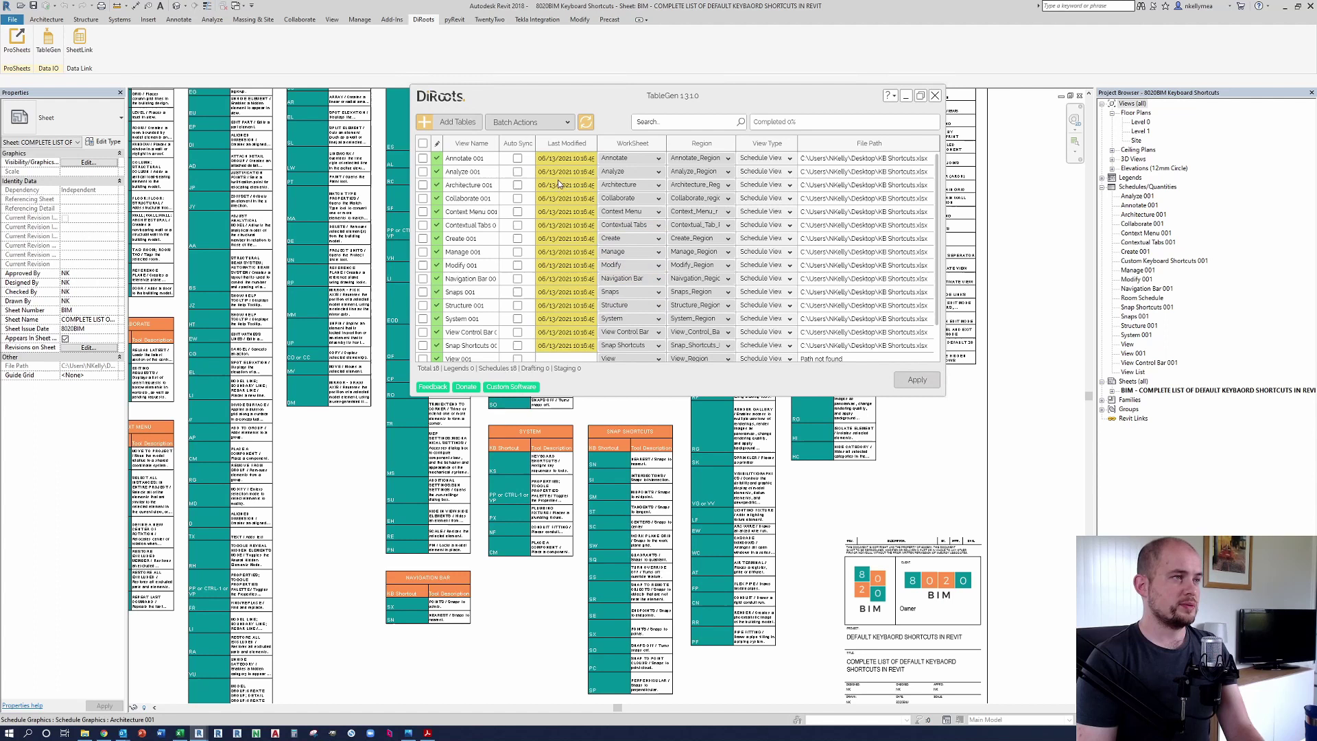
{"action": "scroll", "coordinate": [555, 217], "scroll_direction": "down", "scroll_amount": 1}
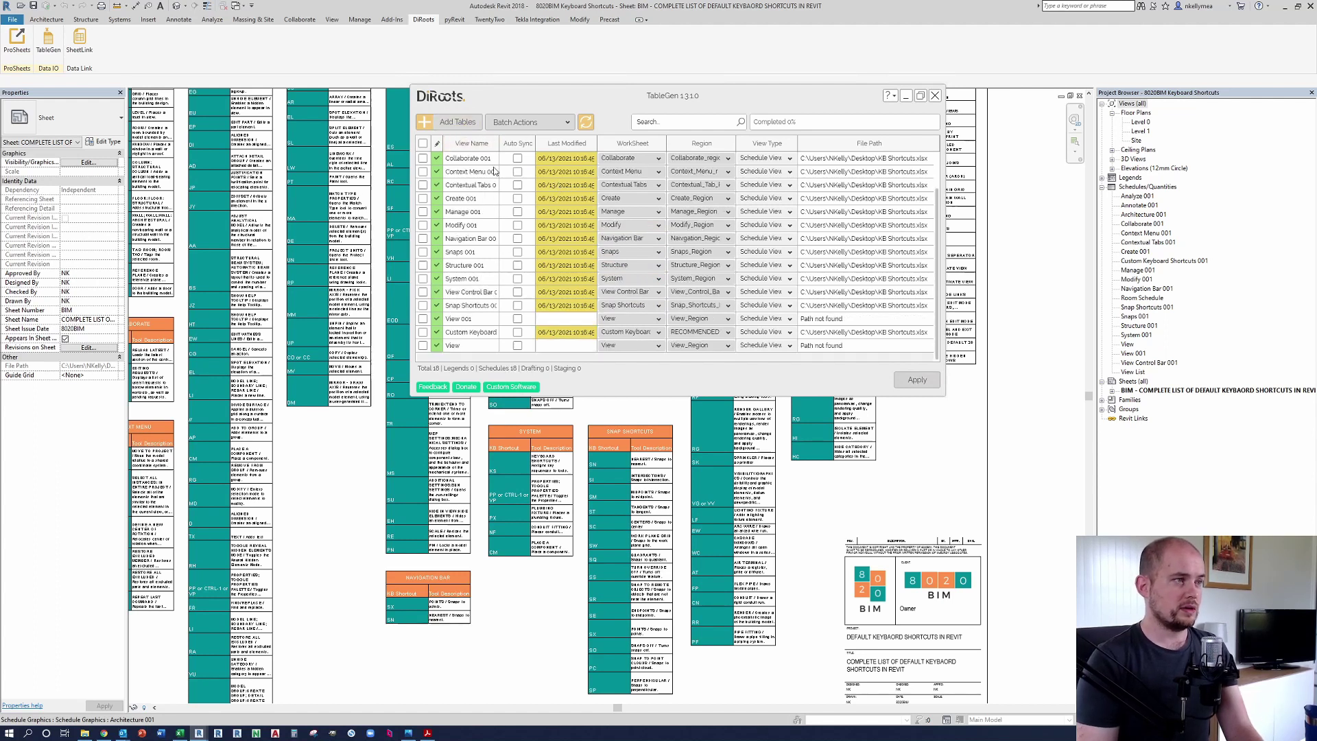
Step: Add table Snap Copy 001 from KB Shortcuts.xlsx, worksheet Snap Copy, as a Schedule View
{"action": "left_click", "coordinate": [444, 123]}
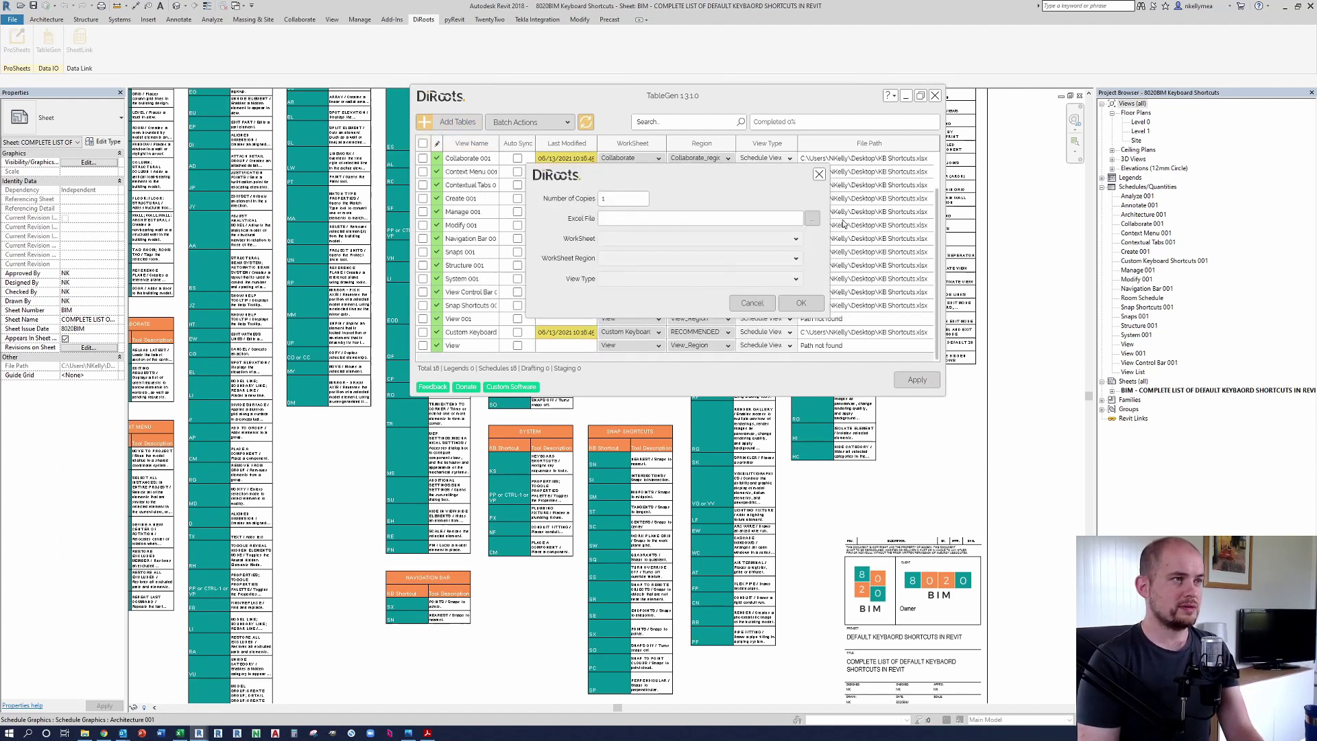
{"action": "left_click", "coordinate": [812, 218]}
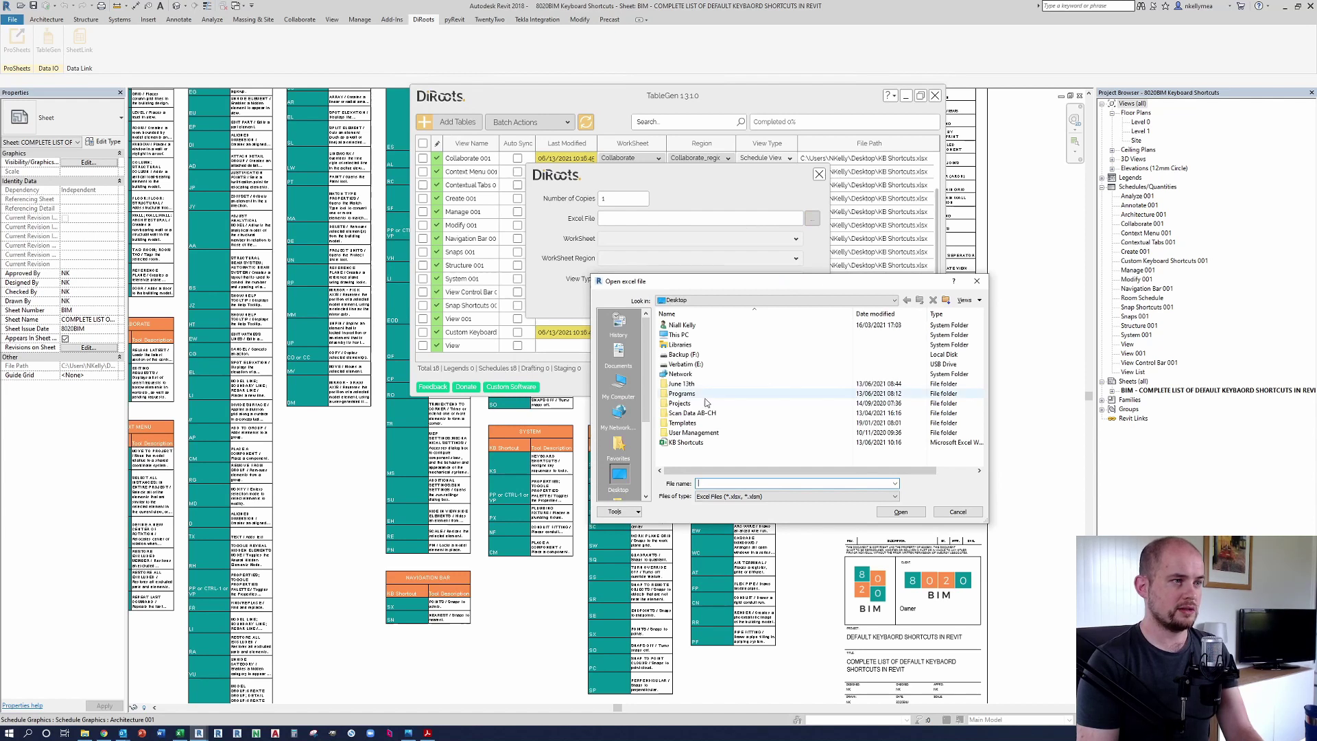
{"action": "left_click", "coordinate": [686, 443]}
{"action": "left_click", "coordinate": [900, 512]}
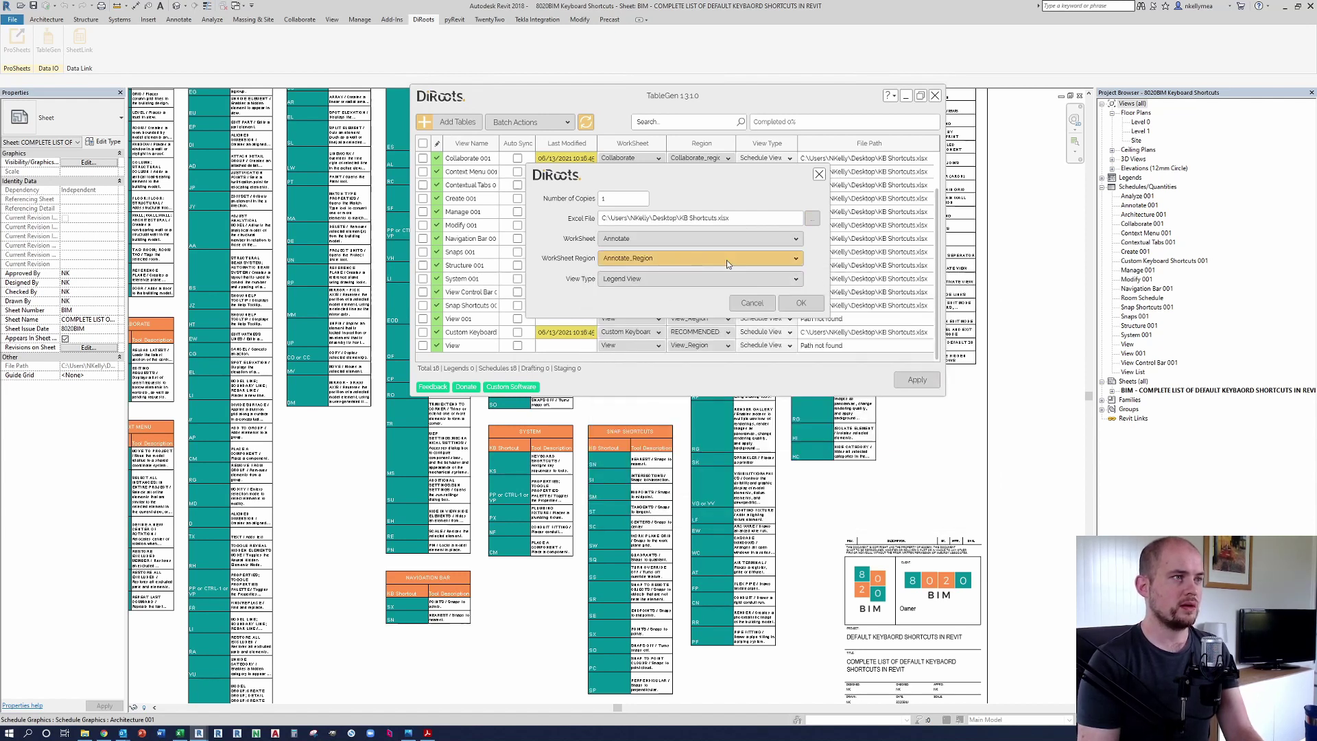
{"action": "left_click", "coordinate": [727, 239]}
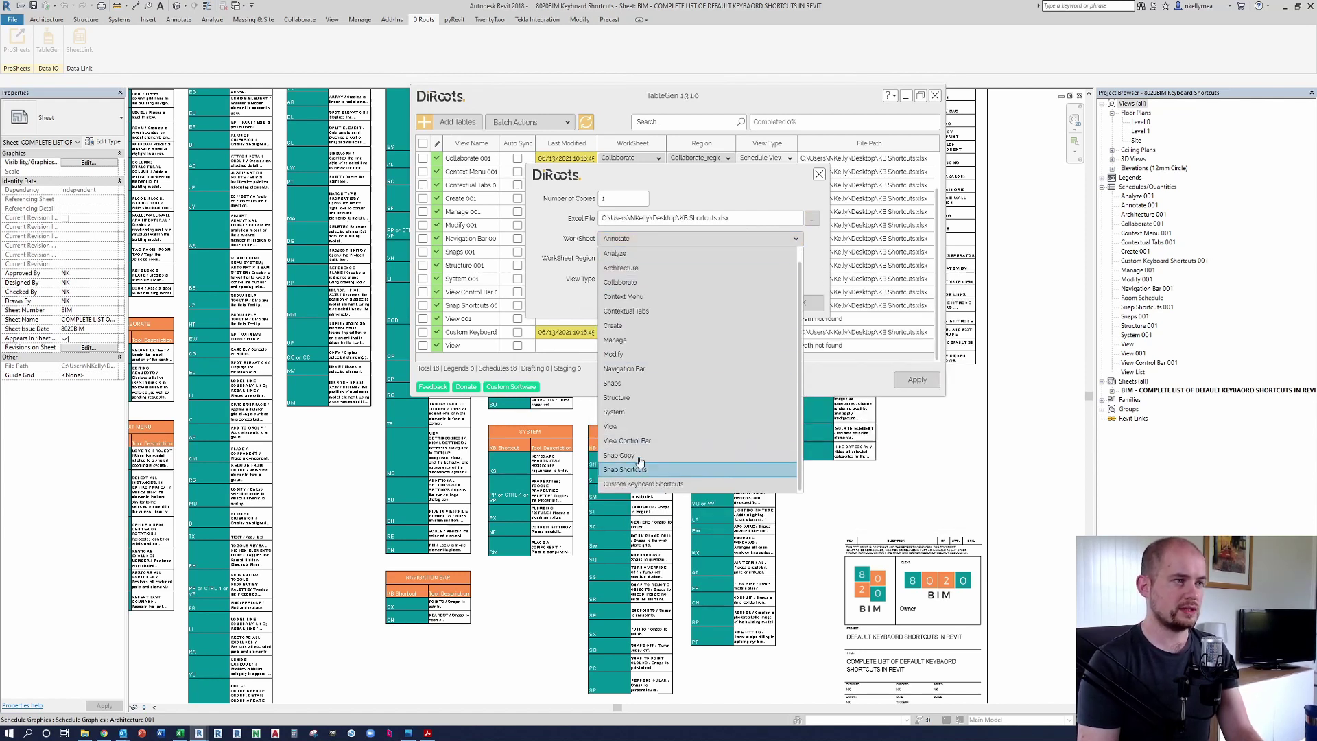
{"action": "left_click", "coordinate": [754, 455]}
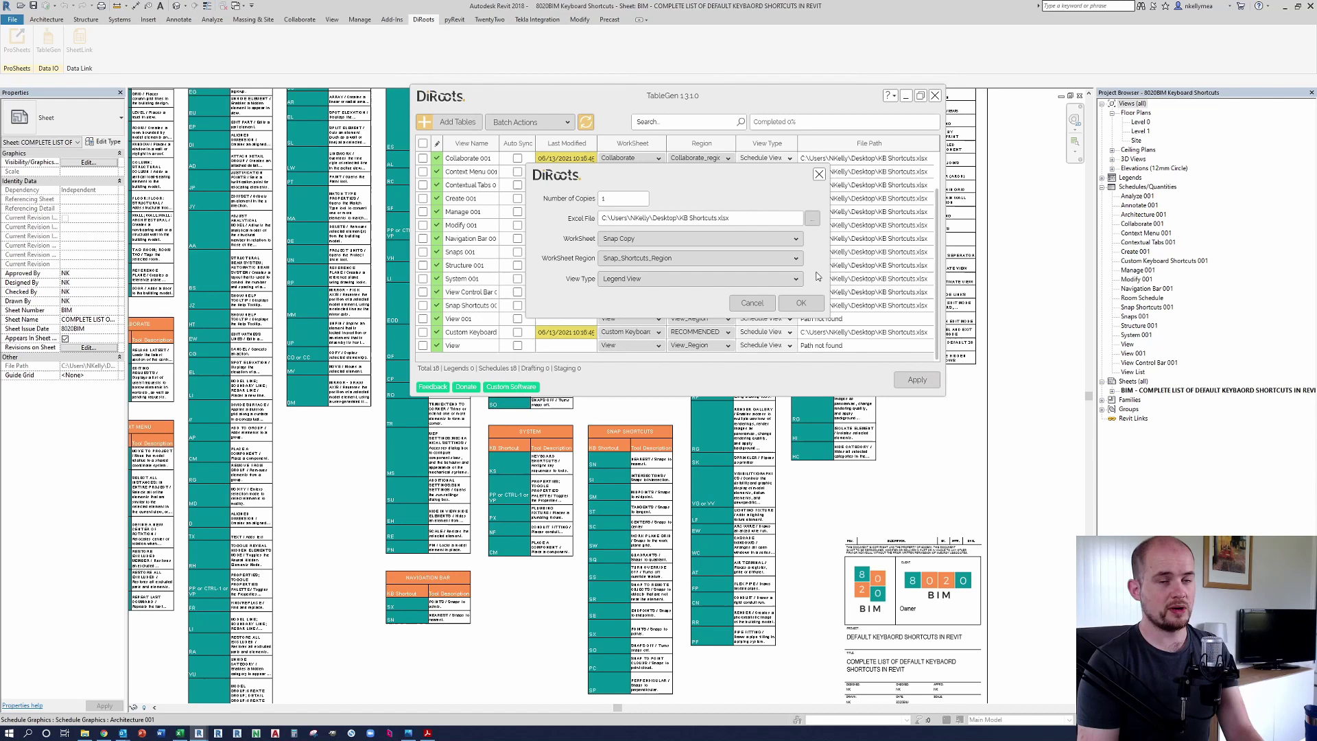
{"action": "left_click", "coordinate": [707, 281]}
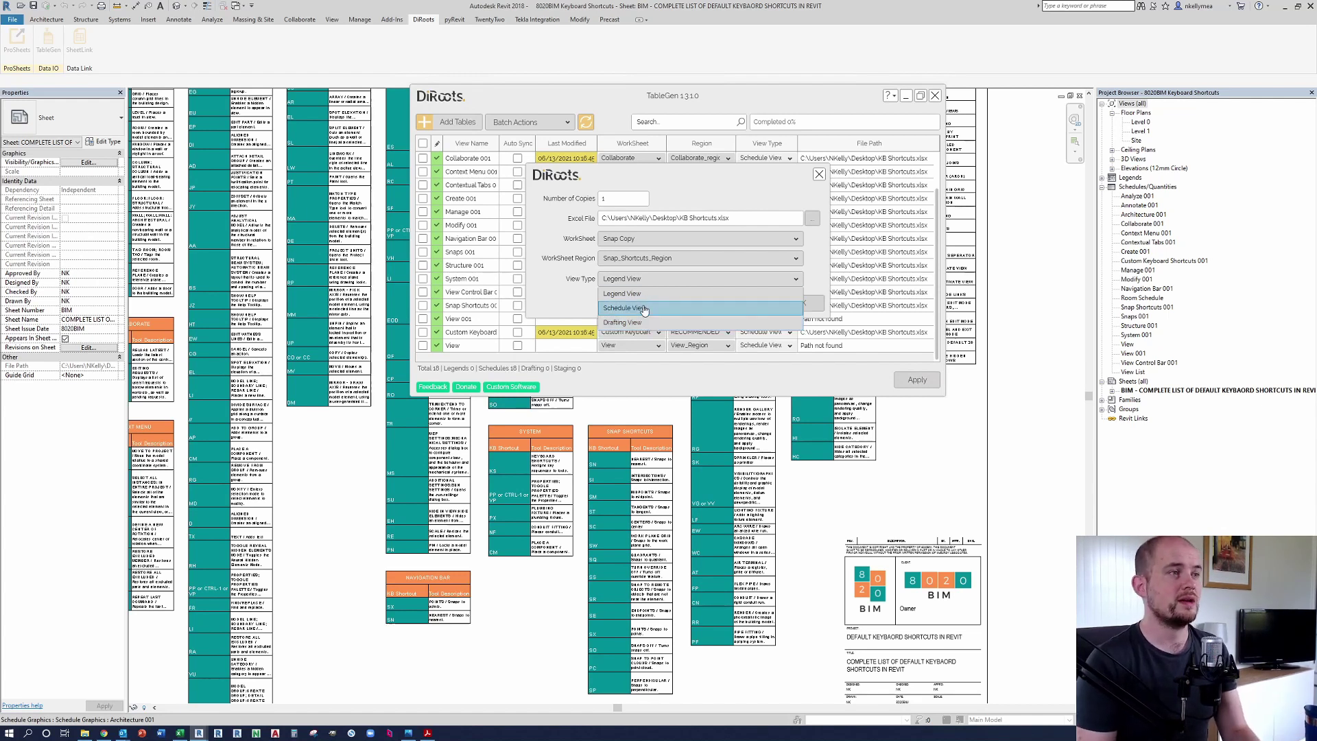
{"action": "left_click", "coordinate": [655, 308]}
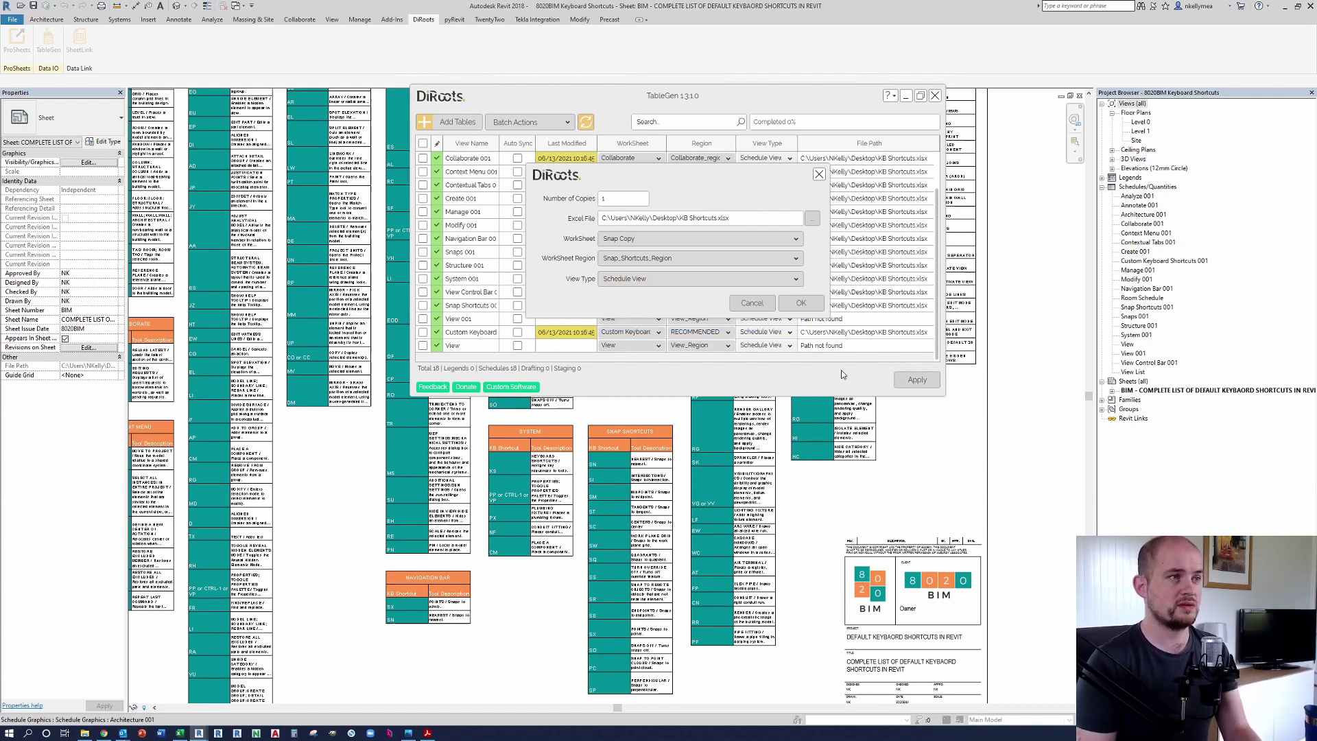
{"action": "left_click", "coordinate": [800, 303]}
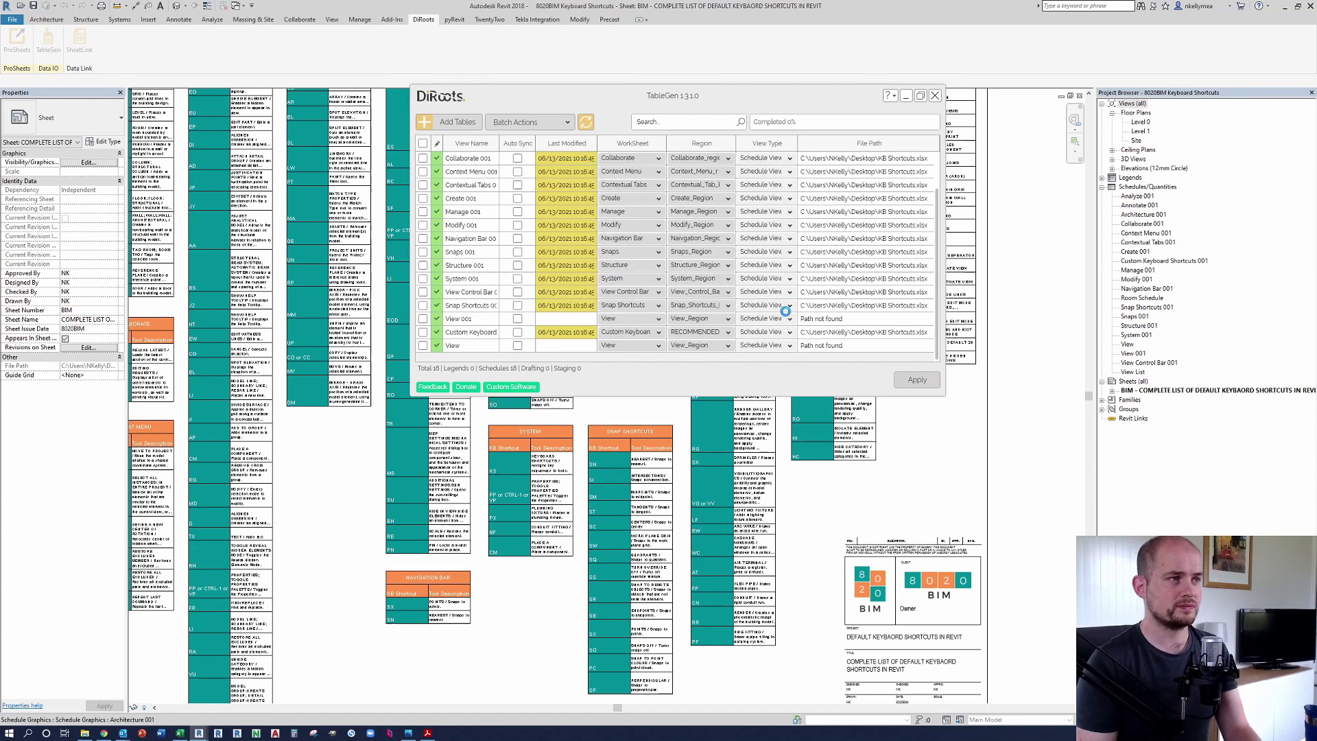
{"action": "scroll", "coordinate": [793, 293], "scroll_direction": "down", "scroll_amount": 1}
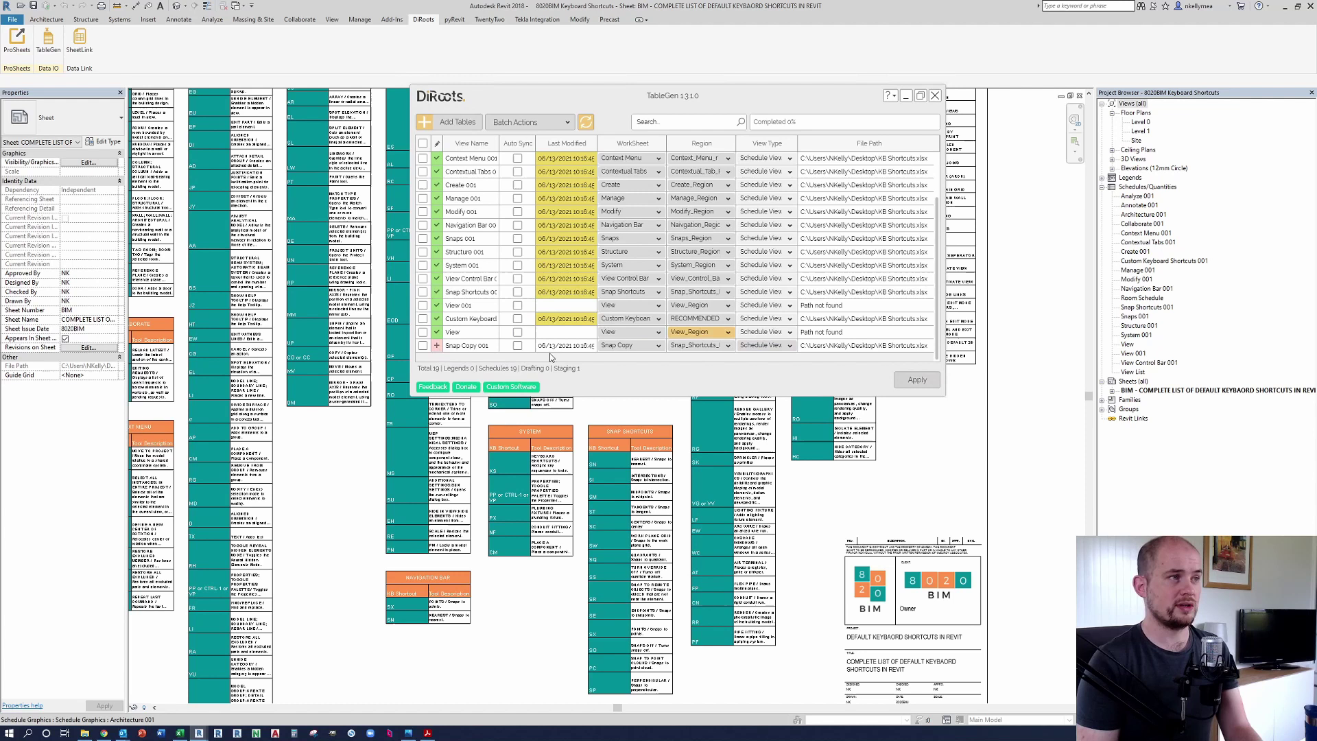
Step: Generate the Snap Copy 001 schedule from Excel in TableGen, then close TableGen
{"action": "left_click", "coordinate": [423, 346]}
{"action": "scroll", "coordinate": [439, 309], "scroll_direction": "up", "scroll_amount": 4}
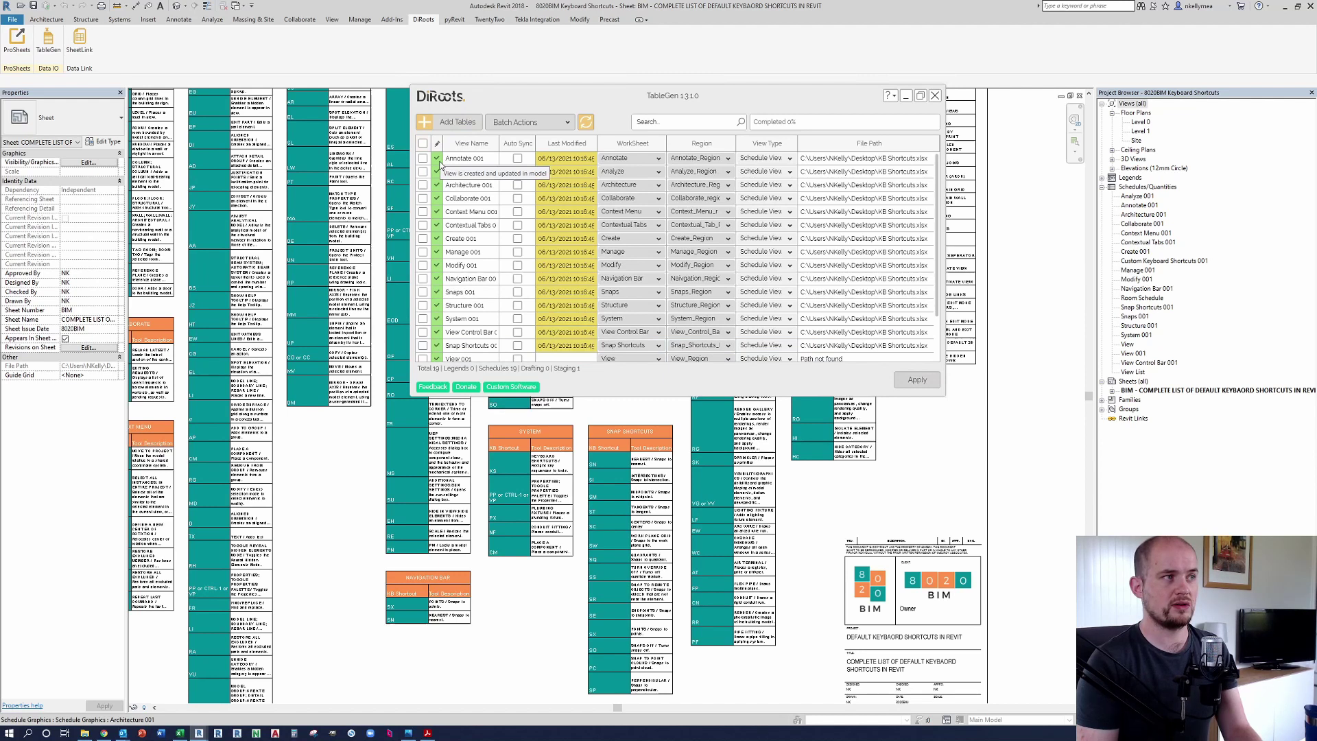
{"action": "scroll", "coordinate": [439, 343], "scroll_direction": "down", "scroll_amount": 4}
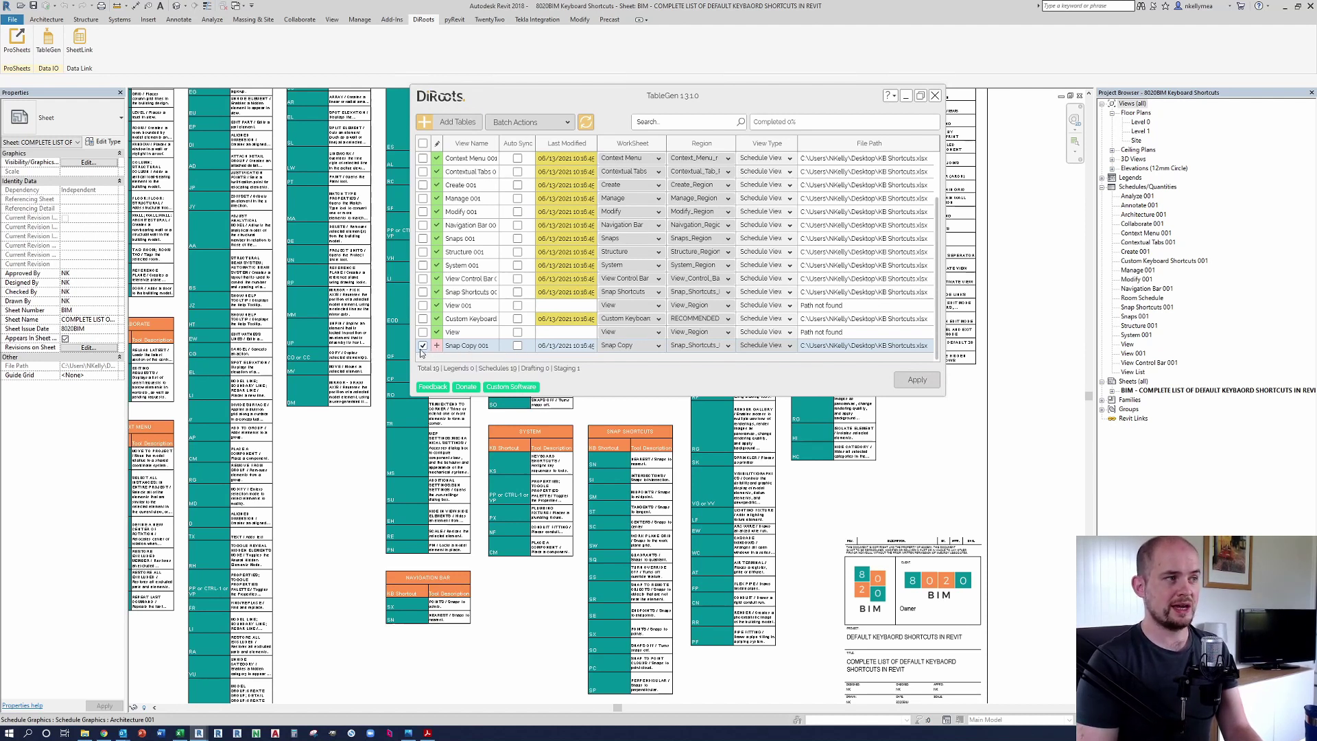
{"action": "left_click", "coordinate": [914, 383]}
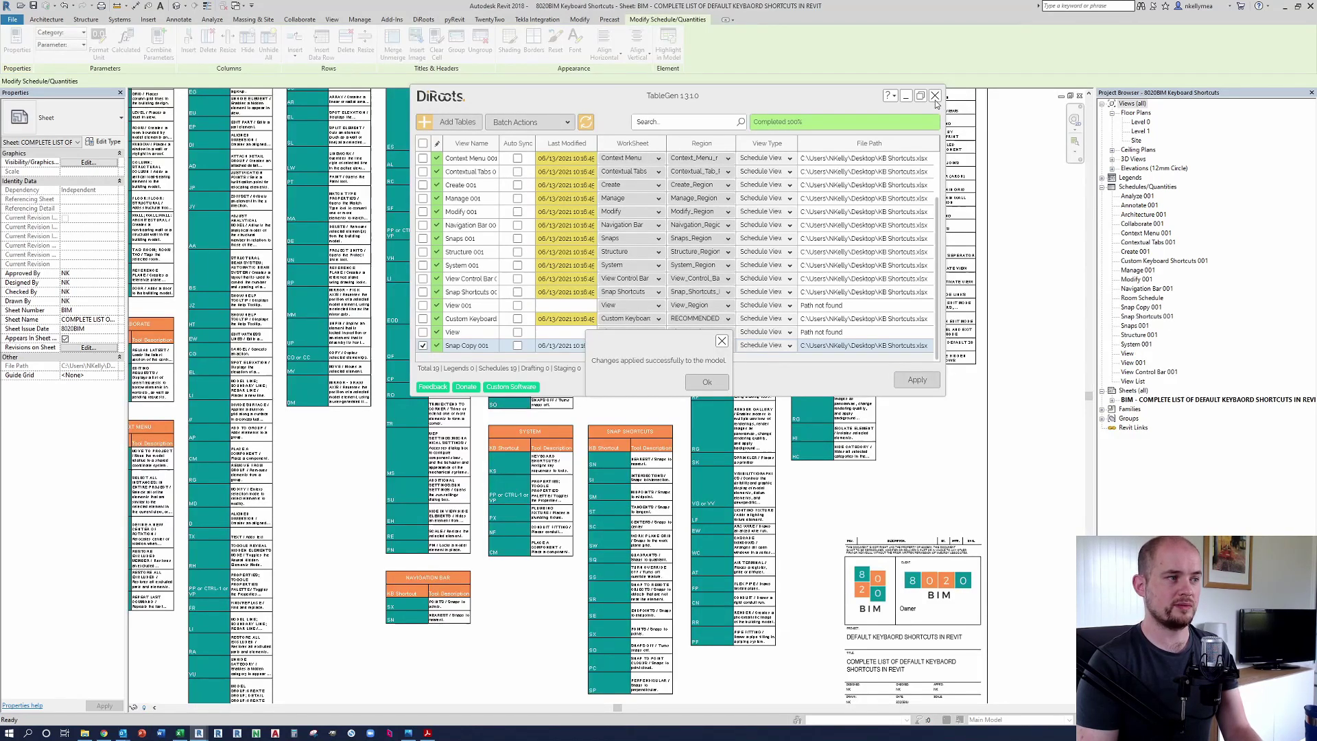
{"action": "left_click", "coordinate": [722, 341]}
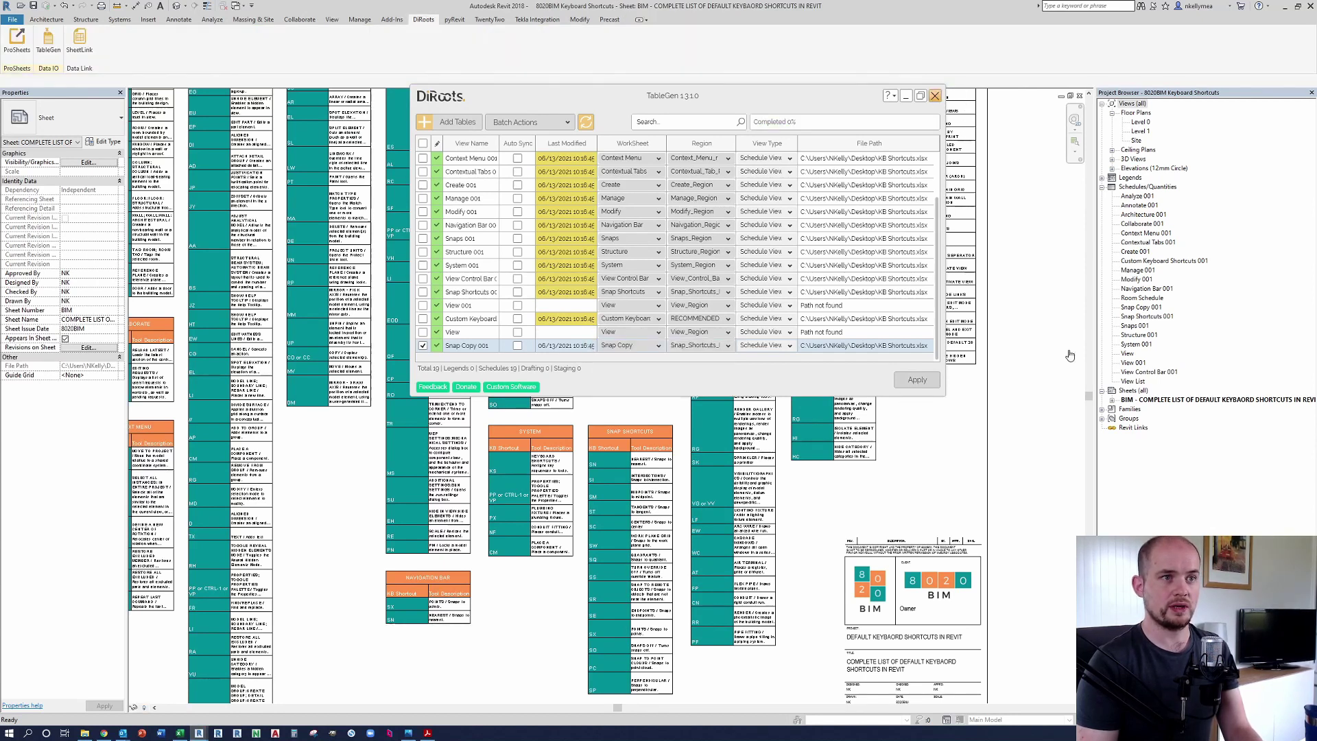
{"action": "left_click", "coordinate": [1143, 311]}
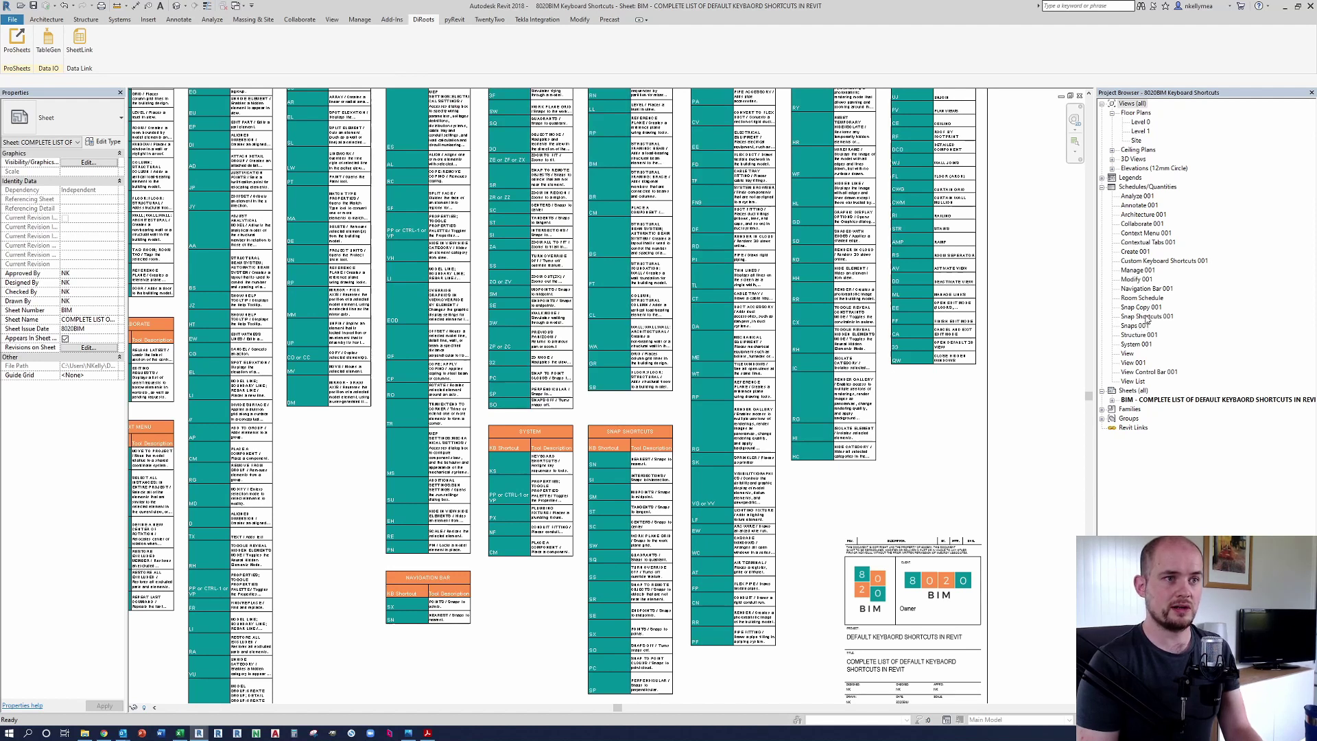
Step: Place the Snap Copy 001 schedule on the sheet beside the Navigation Bar table
{"action": "left_click_drag", "start_coordinate": [1141, 307], "coordinate": [1000, 295]}
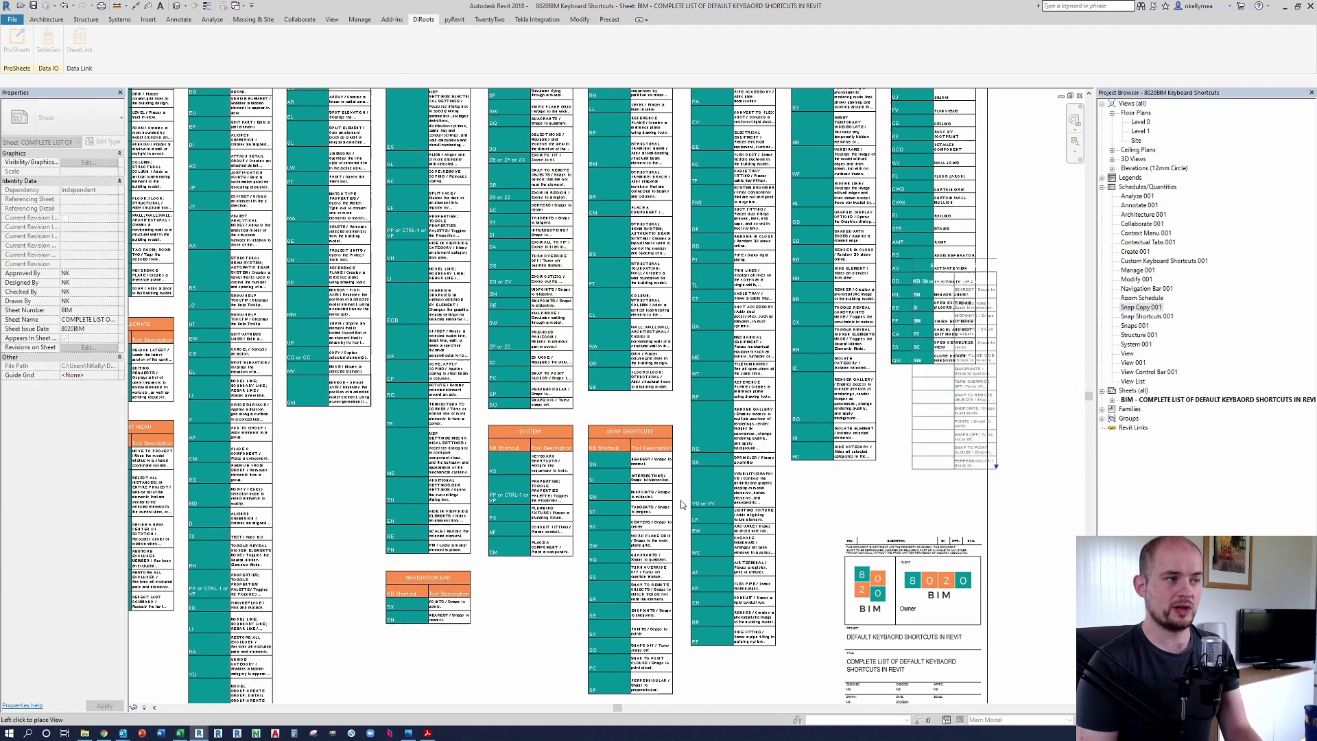
{"action": "left_click", "coordinate": [288, 433]}
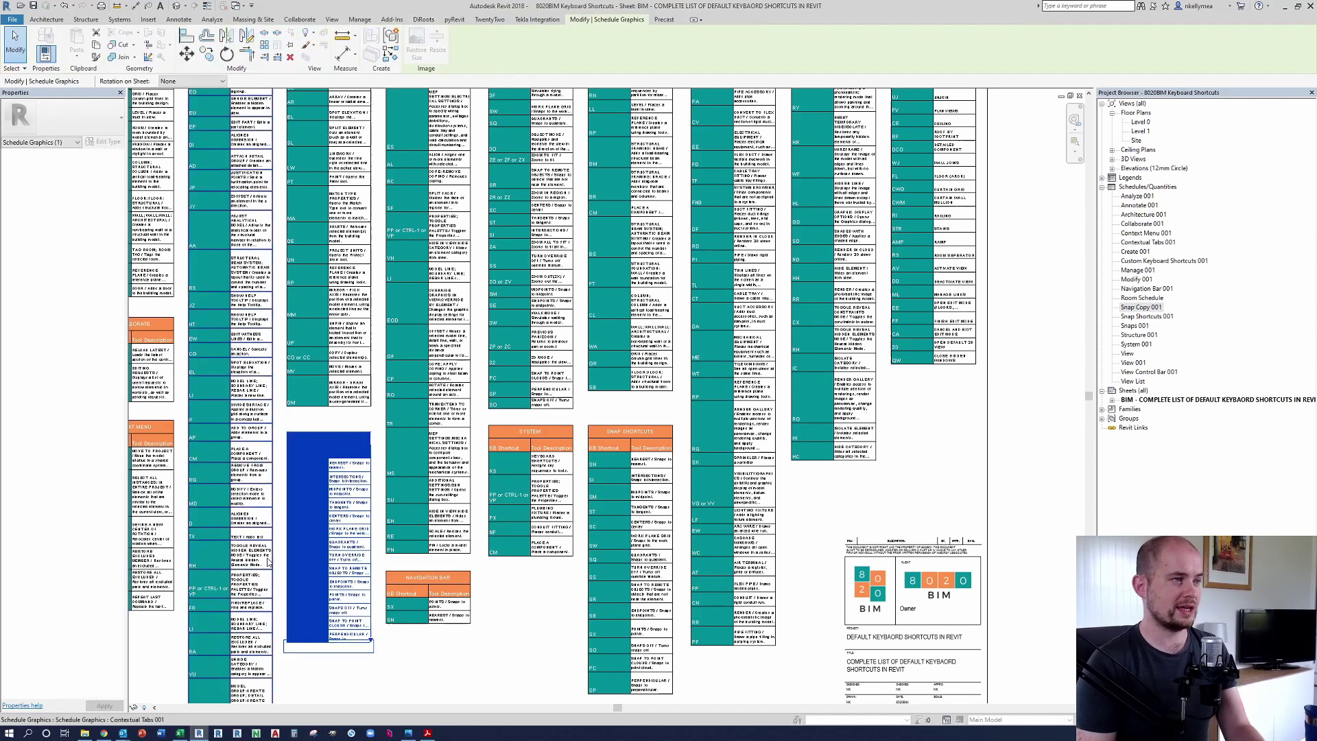
{"action": "scroll", "coordinate": [297, 548], "scroll_direction": "up", "scroll_amount": 2}
{"action": "key", "text": "Escape"}
{"action": "scroll", "coordinate": [430, 331], "scroll_direction": "up", "scroll_amount": 3}
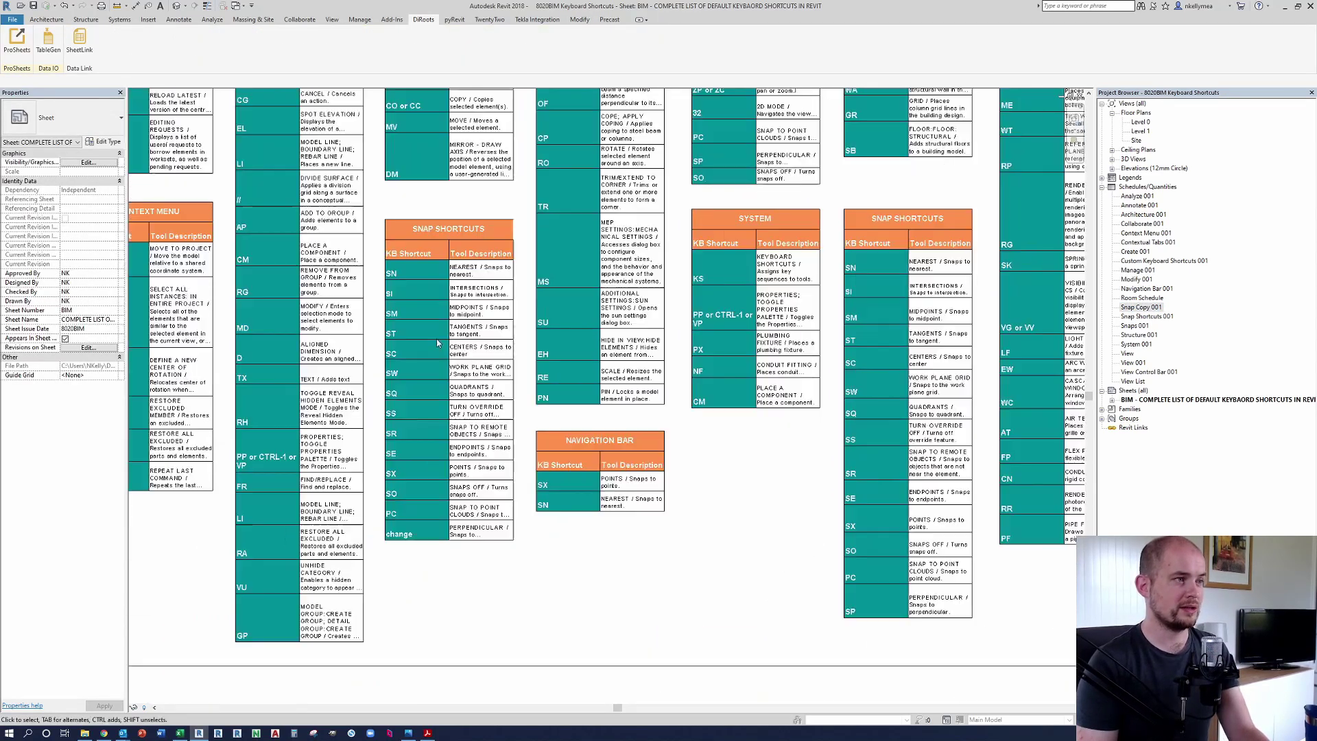
Step: Open the placed Snap Shortcuts schedule in its own schedule view
{"action": "left_click", "coordinate": [436, 339]}
{"action": "scroll", "coordinate": [436, 338], "scroll_direction": "down", "scroll_amount": 2}
{"action": "key", "text": "Escape"}
{"action": "scroll", "coordinate": [480, 315], "scroll_direction": "up", "scroll_amount": 3}
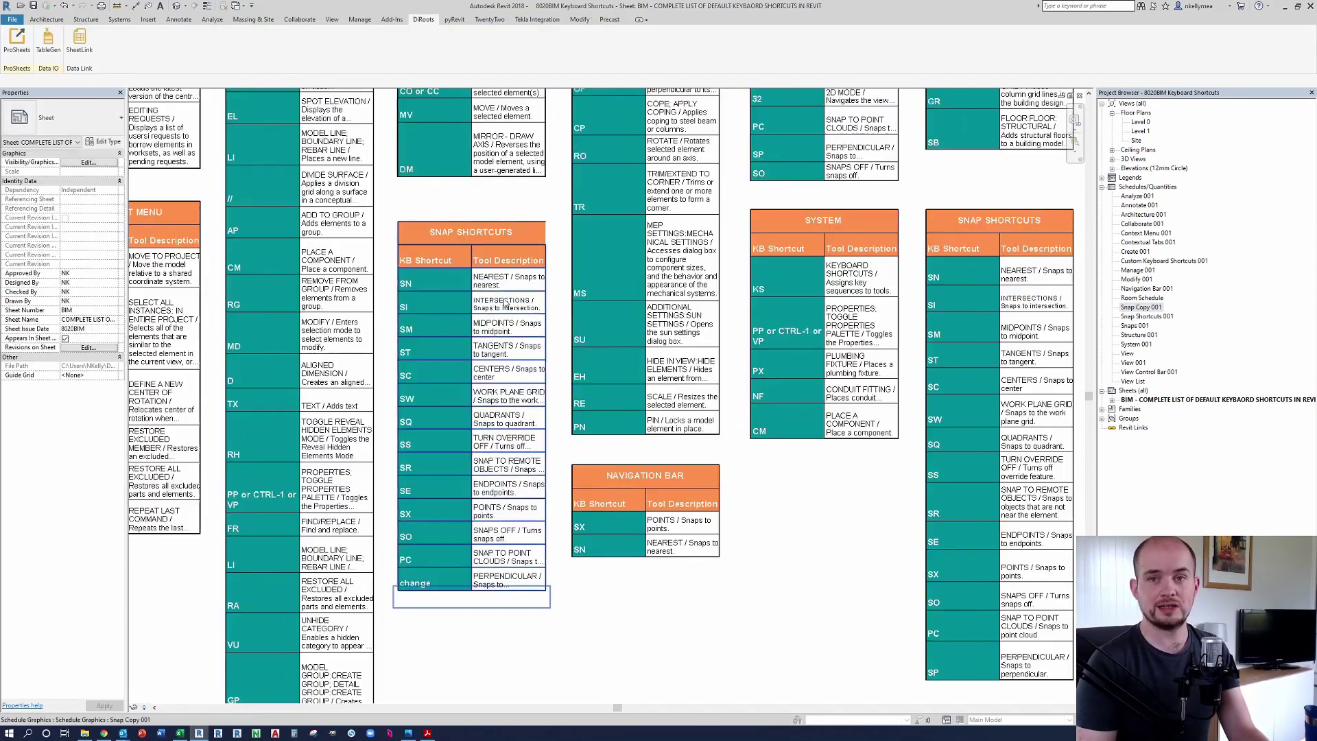
{"action": "left_click", "coordinate": [471, 297]}
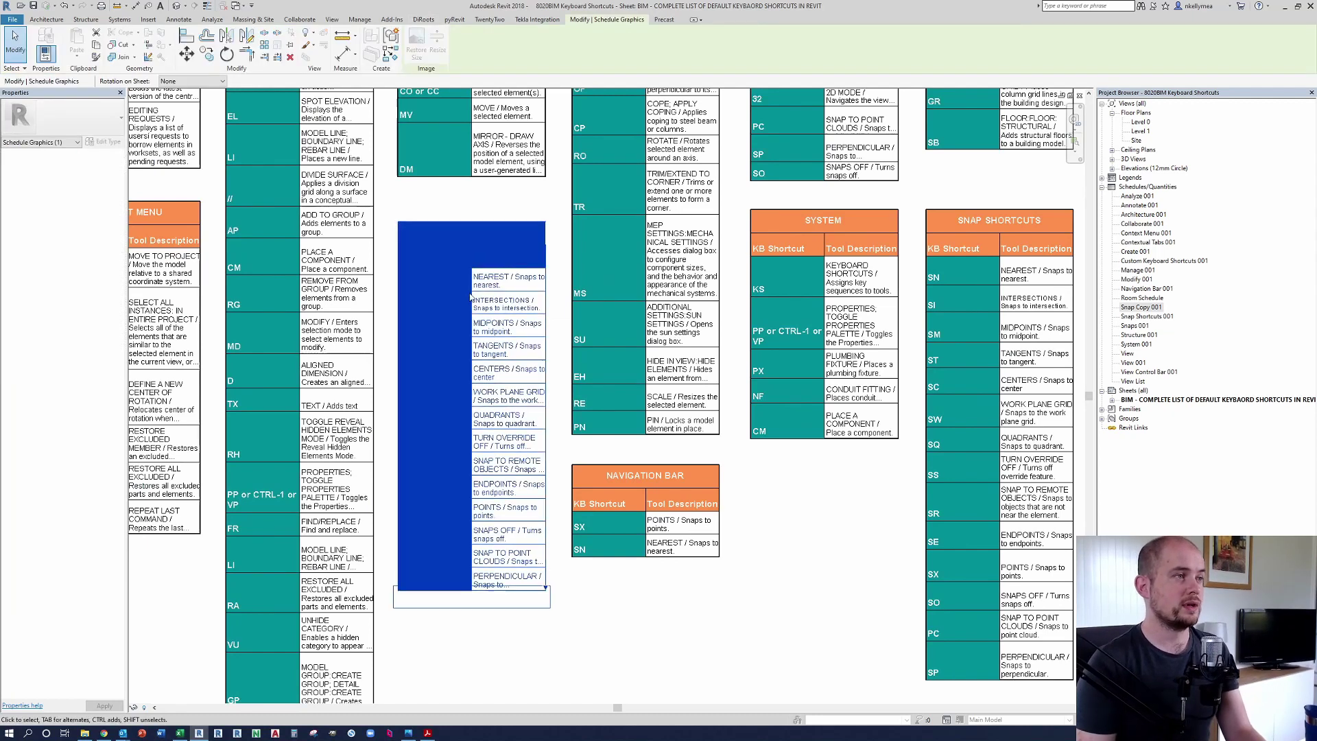
{"action": "double_click", "coordinate": [430, 273]}
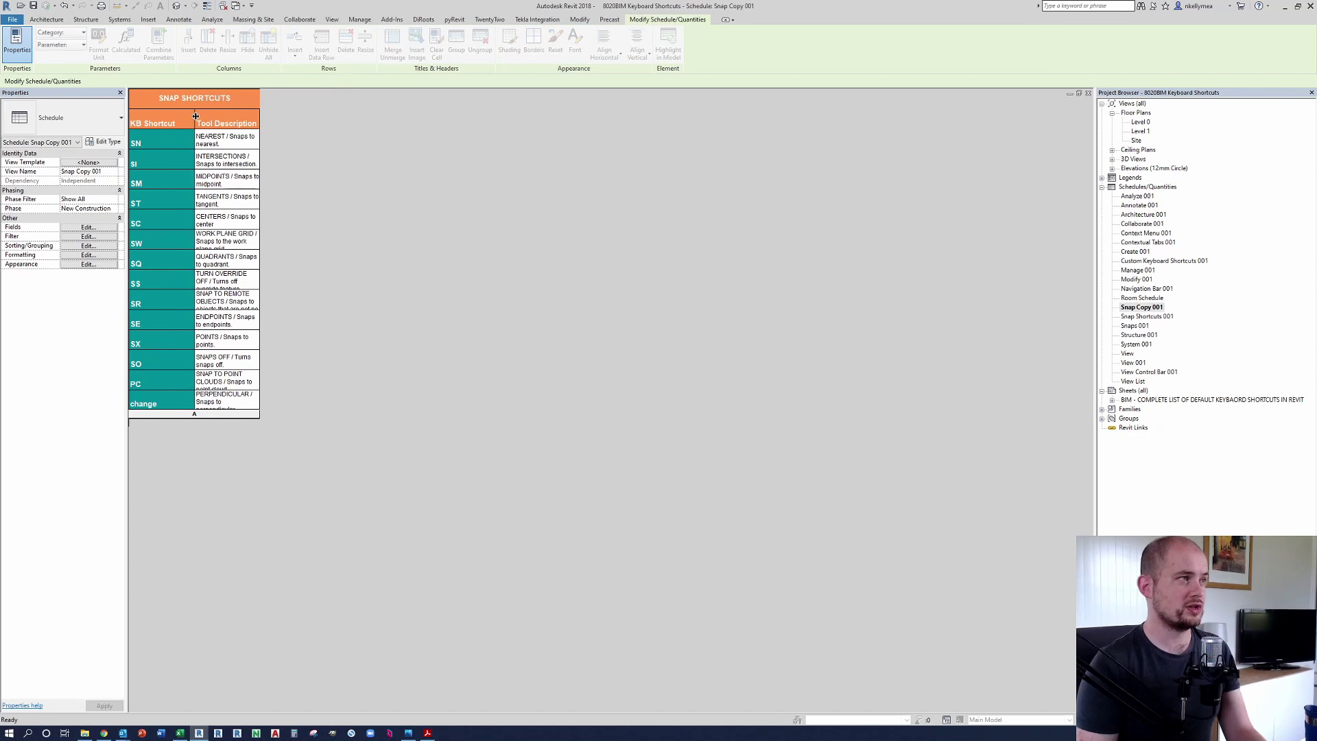
Step: Widen the Tool Description column, undoing an unwanted SI row height change
{"action": "left_click_drag", "start_coordinate": [195, 116], "coordinate": [190, 121]}
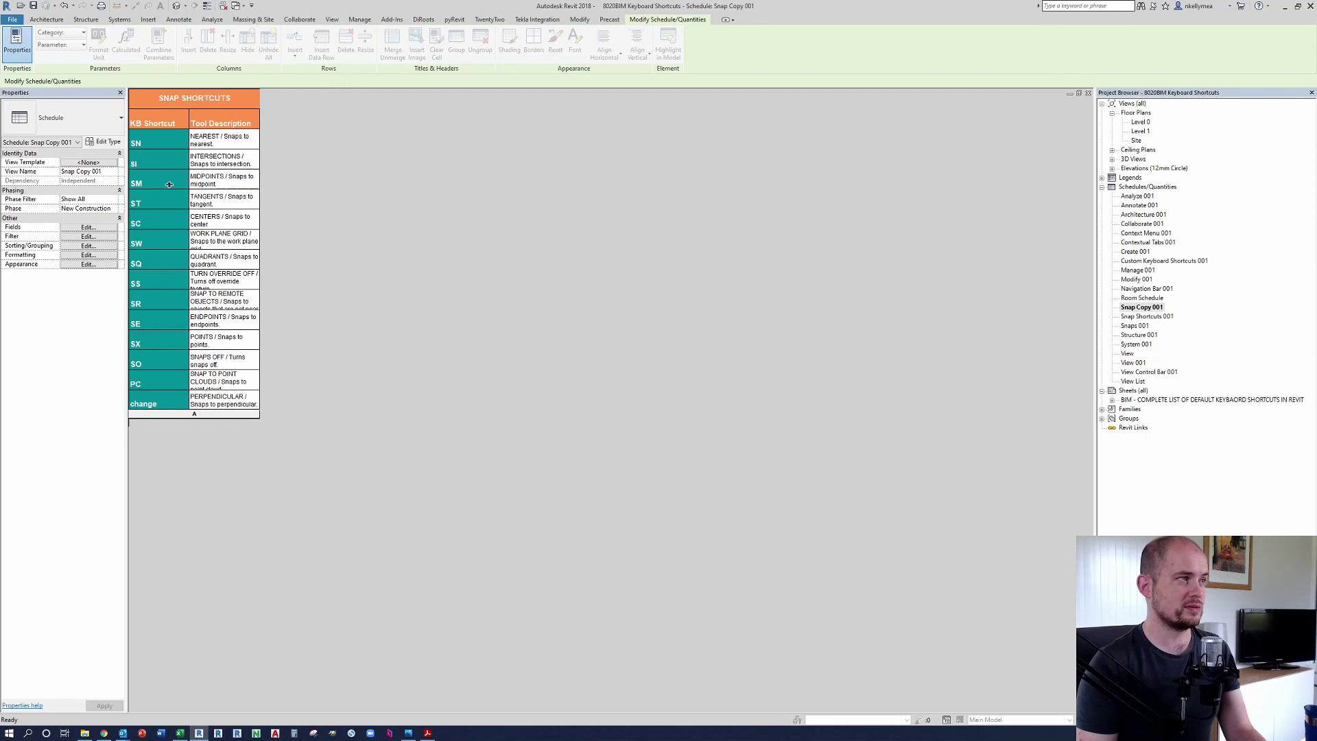
{"action": "left_click_drag", "start_coordinate": [170, 184], "coordinate": [181, 189]}
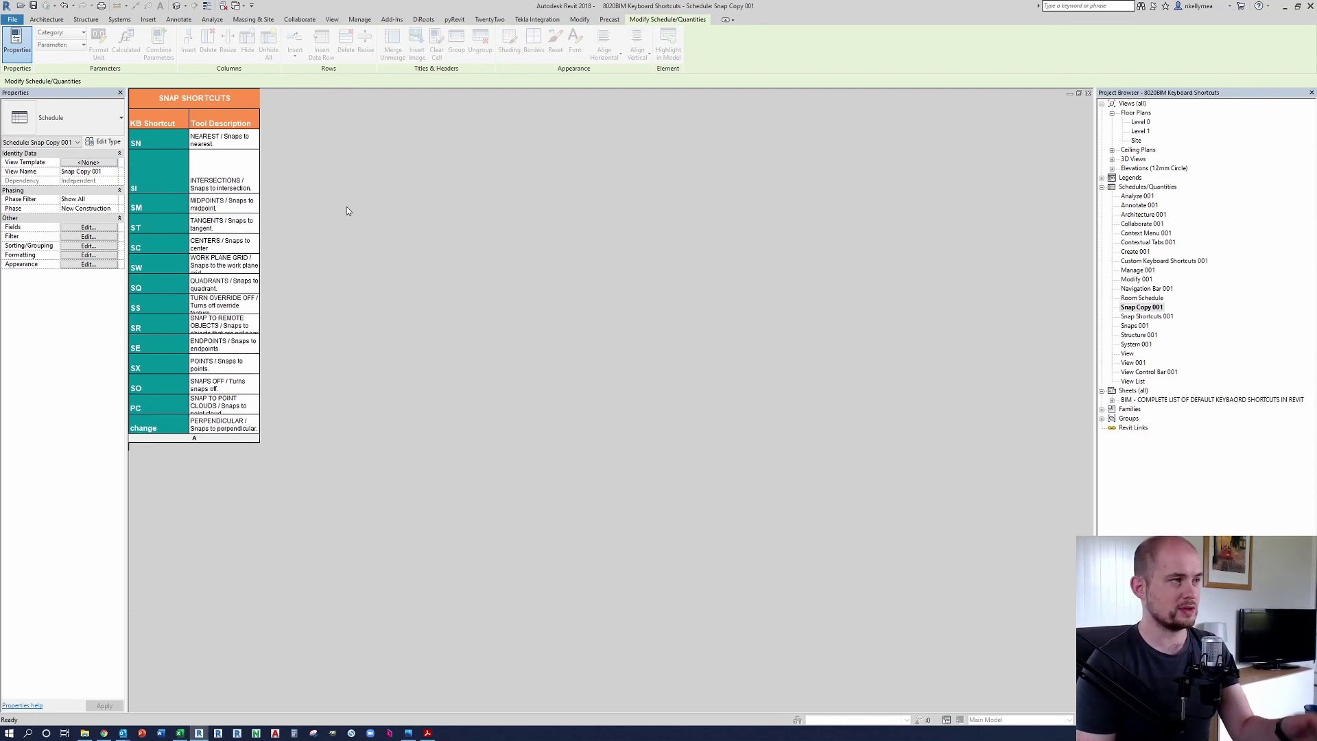
{"action": "key", "text": "ctrl+z"}
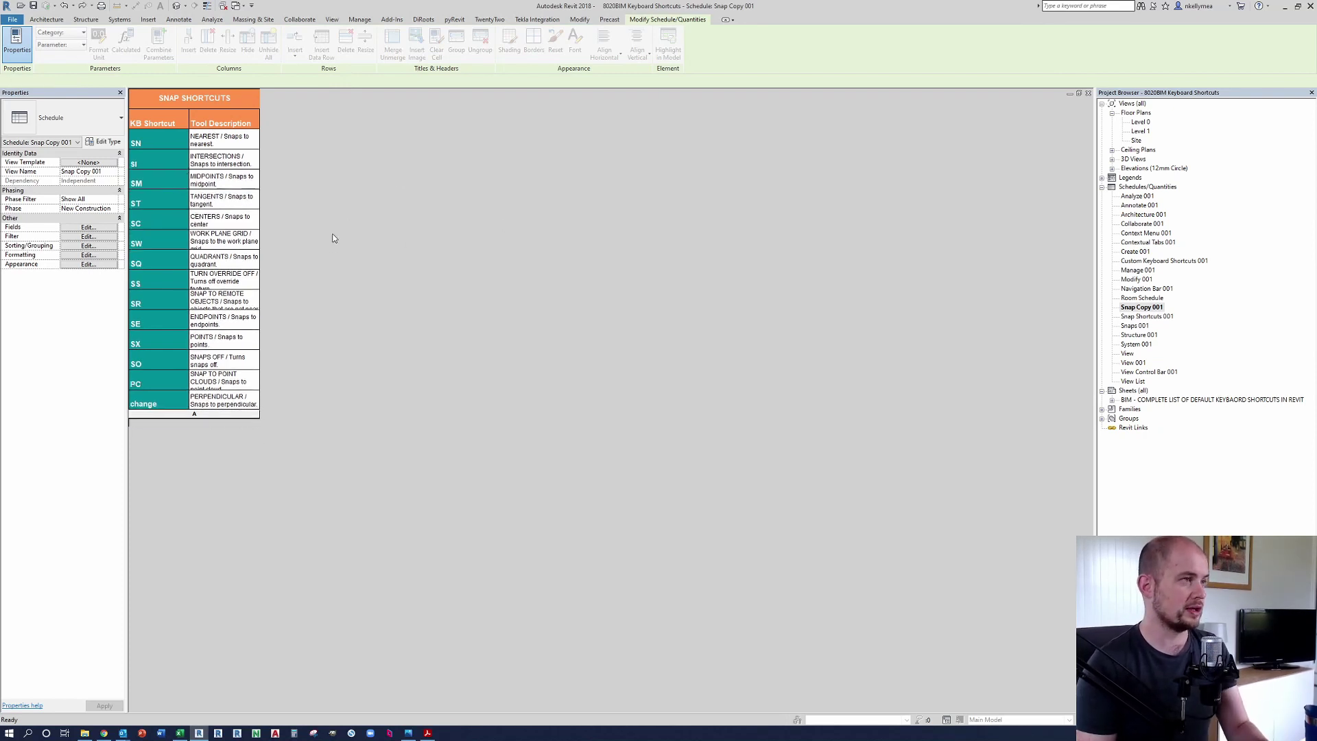
Step: Enlarge the SR, SS and SW rows so their full descriptions show
{"action": "double_click", "coordinate": [157, 332]}
{"action": "left_click_drag", "start_coordinate": [152, 332], "coordinate": [172, 323]}
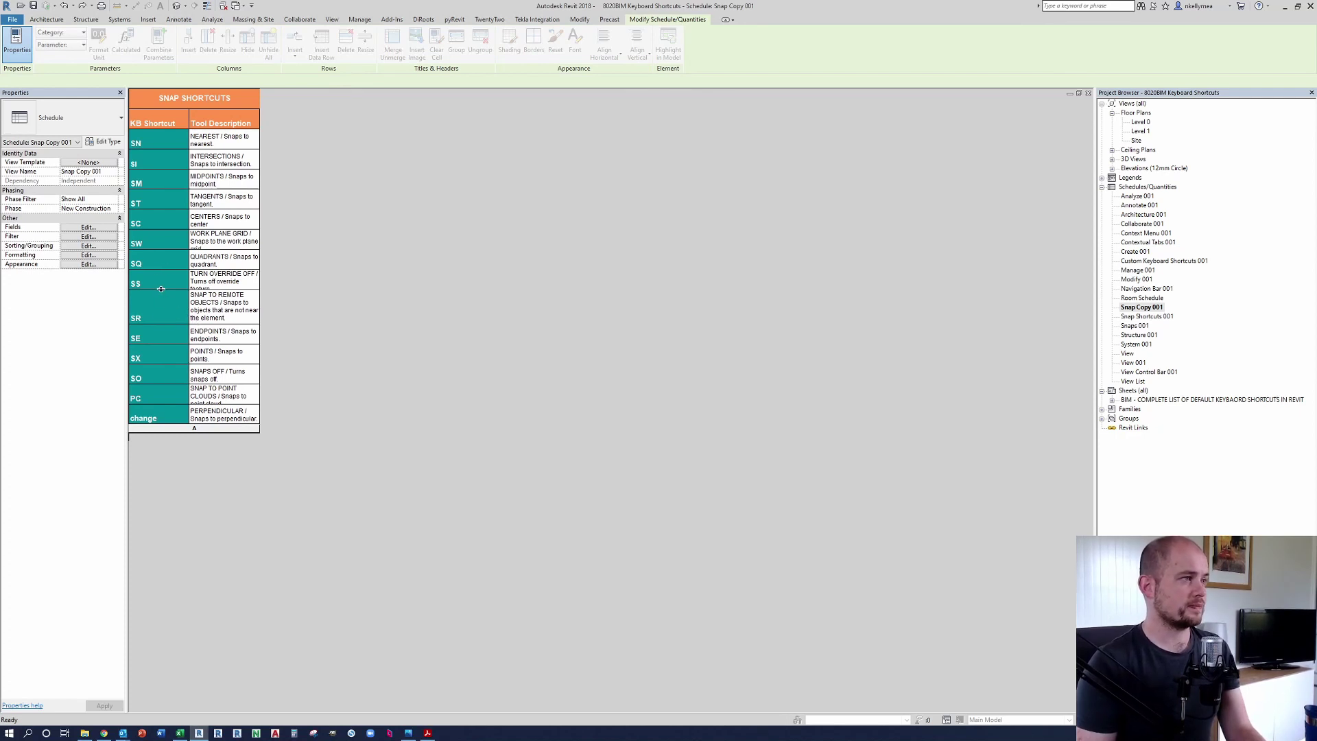
{"action": "left_click_drag", "start_coordinate": [162, 288], "coordinate": [167, 297]}
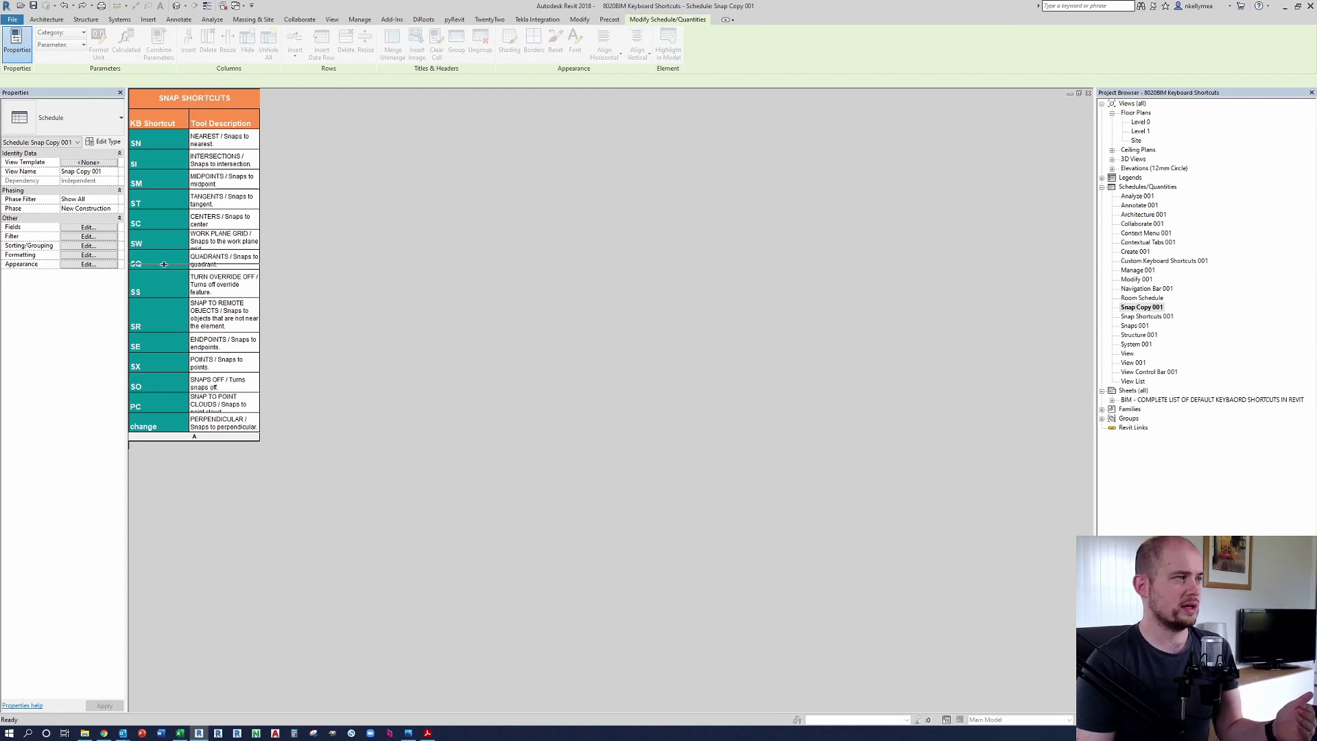
{"action": "mouse_move", "coordinate": [163, 264]}
{"action": "left_mouse_down"}
{"action": "mouse_move", "coordinate": [164, 248]}
{"action": "mouse_move", "coordinate": [160, 258]}
{"action": "left_mouse_up"}
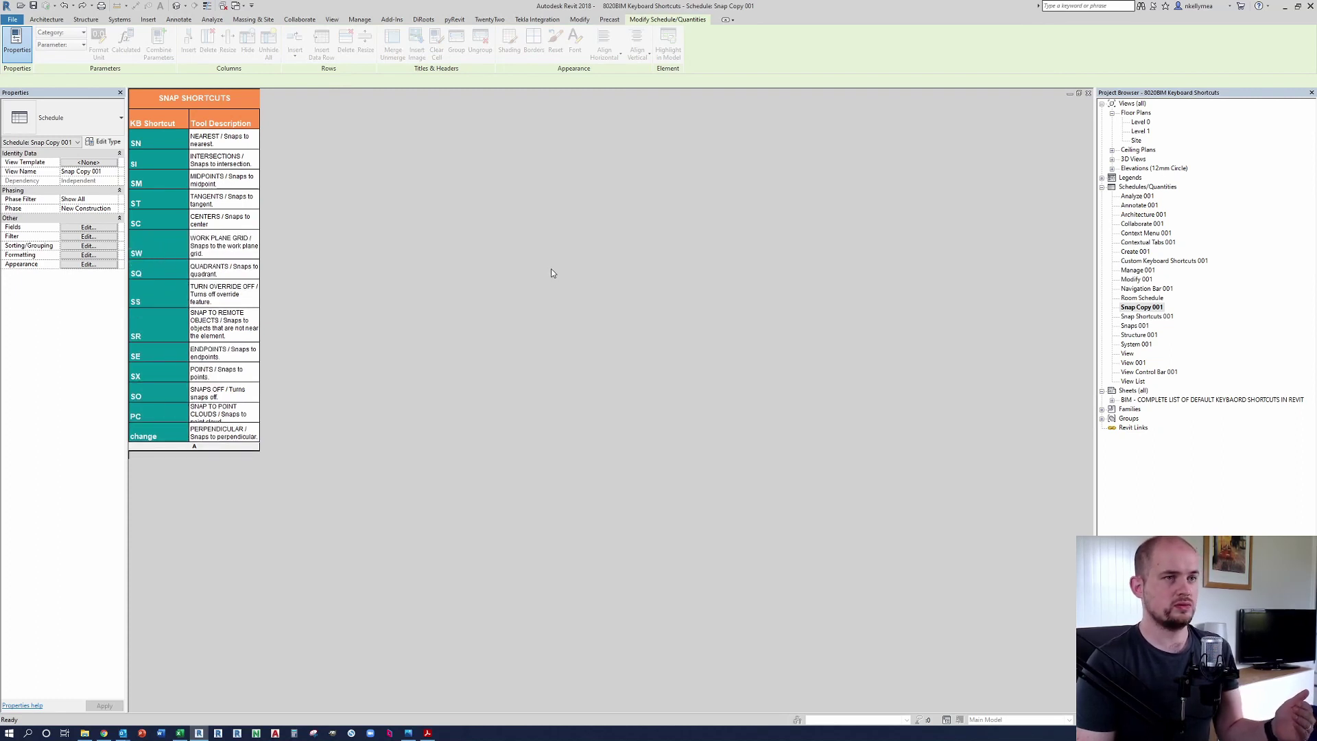
Step: Close the Snap Copy 001 schedule view and inspect the Snap Shortcuts table on the sheet
{"action": "left_click", "coordinate": [1087, 94]}
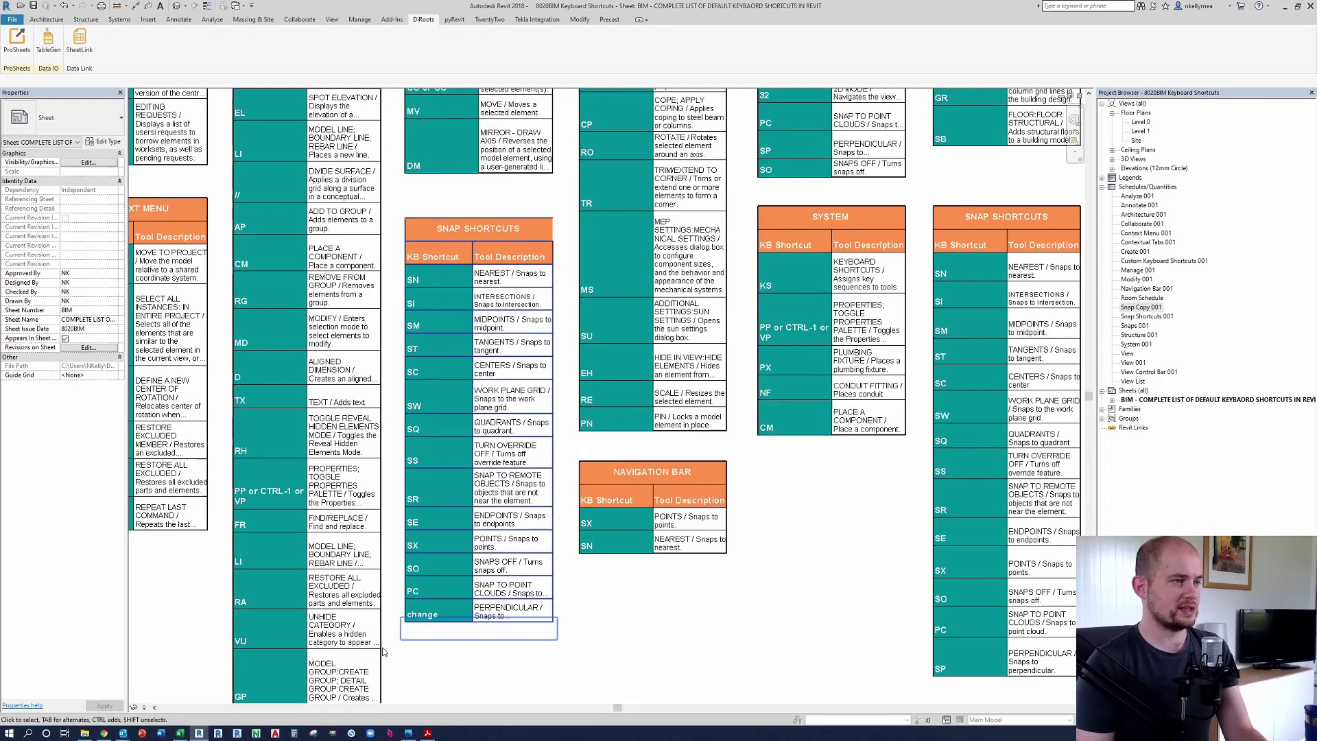
{"action": "scroll", "coordinate": [383, 651], "scroll_direction": "up", "scroll_amount": 3}
{"action": "scroll", "coordinate": [414, 585], "scroll_direction": "down", "scroll_amount": 1}
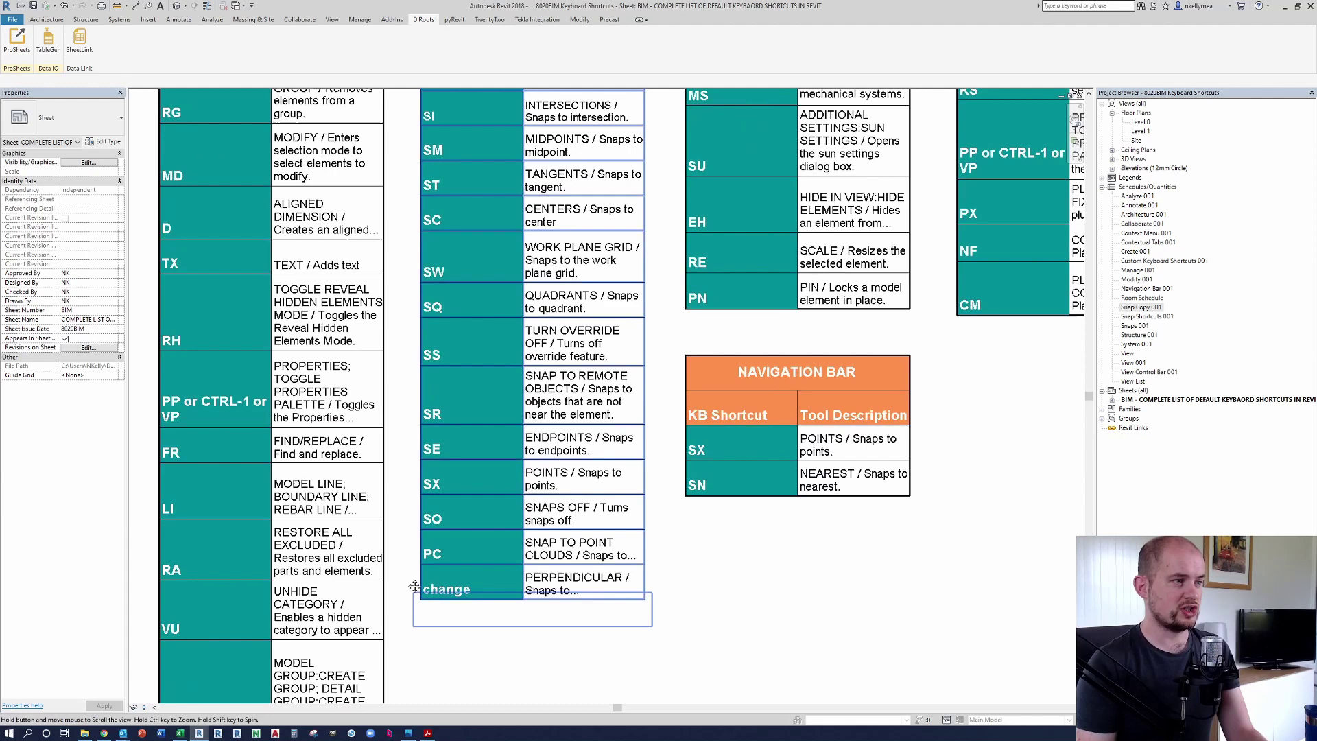
{"action": "scroll", "coordinate": [415, 585], "scroll_direction": "down", "scroll_amount": 4}
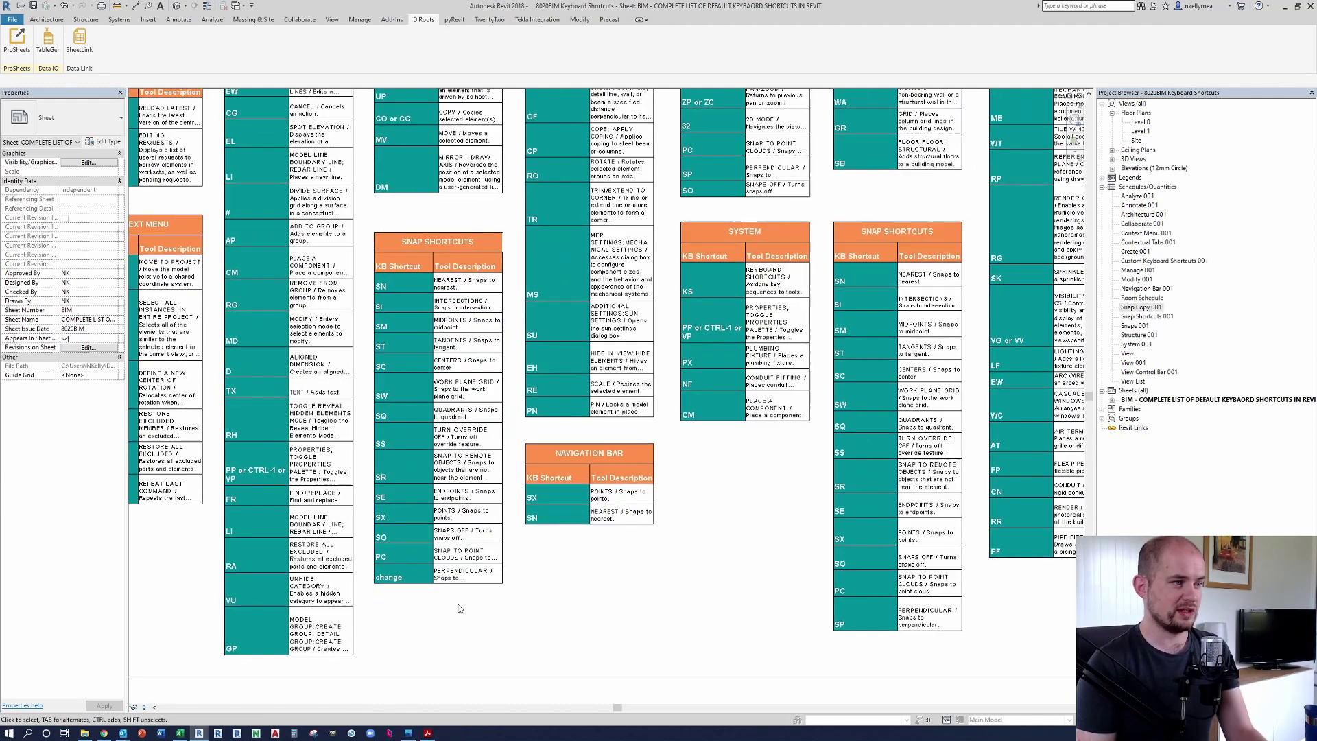
{"action": "scroll", "coordinate": [459, 608], "scroll_direction": "up", "scroll_amount": 3}
{"action": "scroll", "coordinate": [421, 571], "scroll_direction": "down", "scroll_amount": 2}
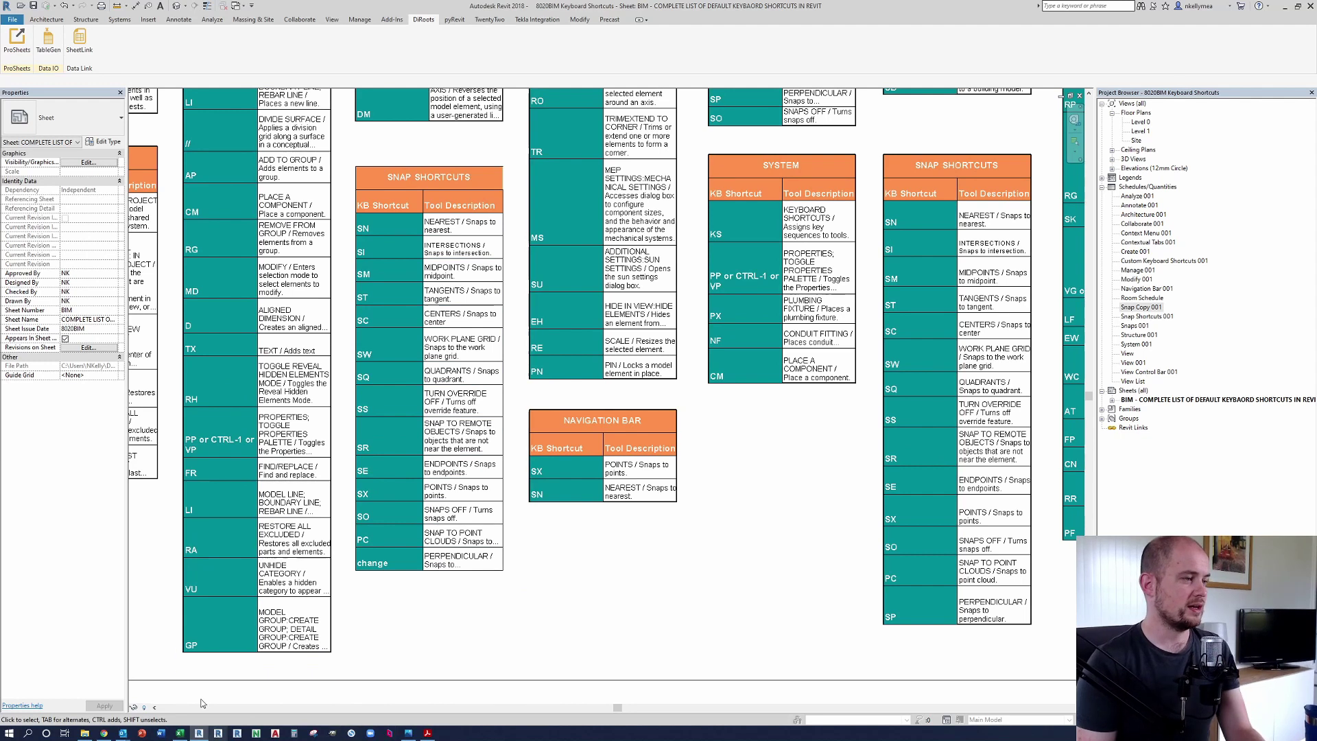
{"action": "mouse_move", "coordinate": [200, 735]}
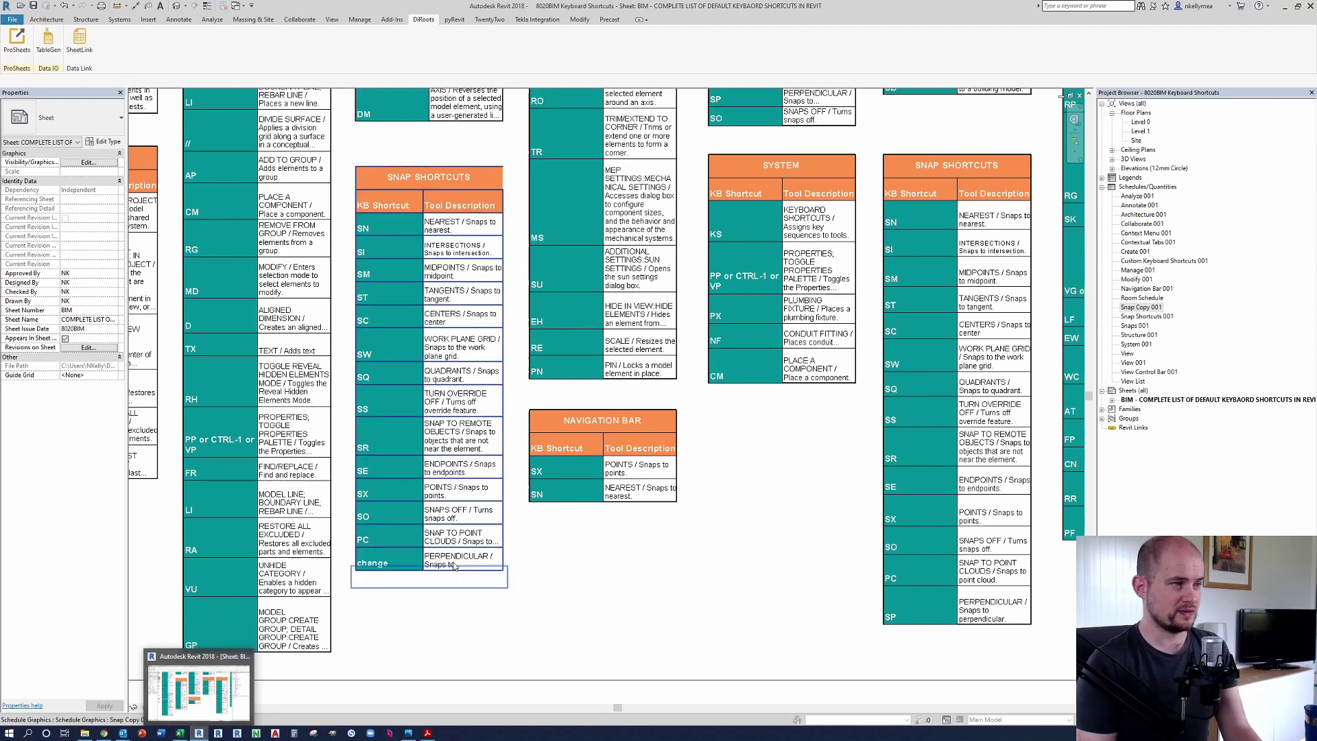
Step: In Excel, change cell A16 from 'change' to PE and save the workbook
{"action": "left_click", "coordinate": [180, 733]}
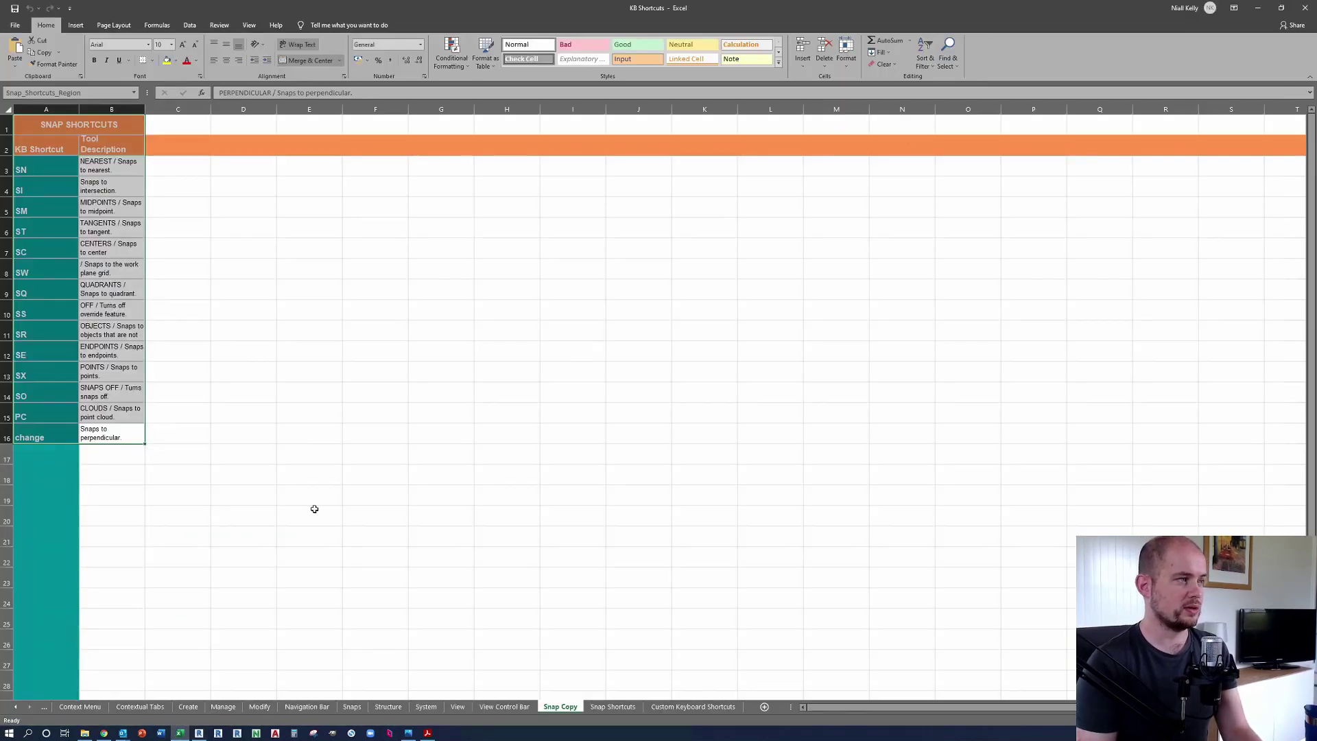
{"action": "double_click", "coordinate": [61, 439]}
{"action": "double_click", "coordinate": [60, 439]}
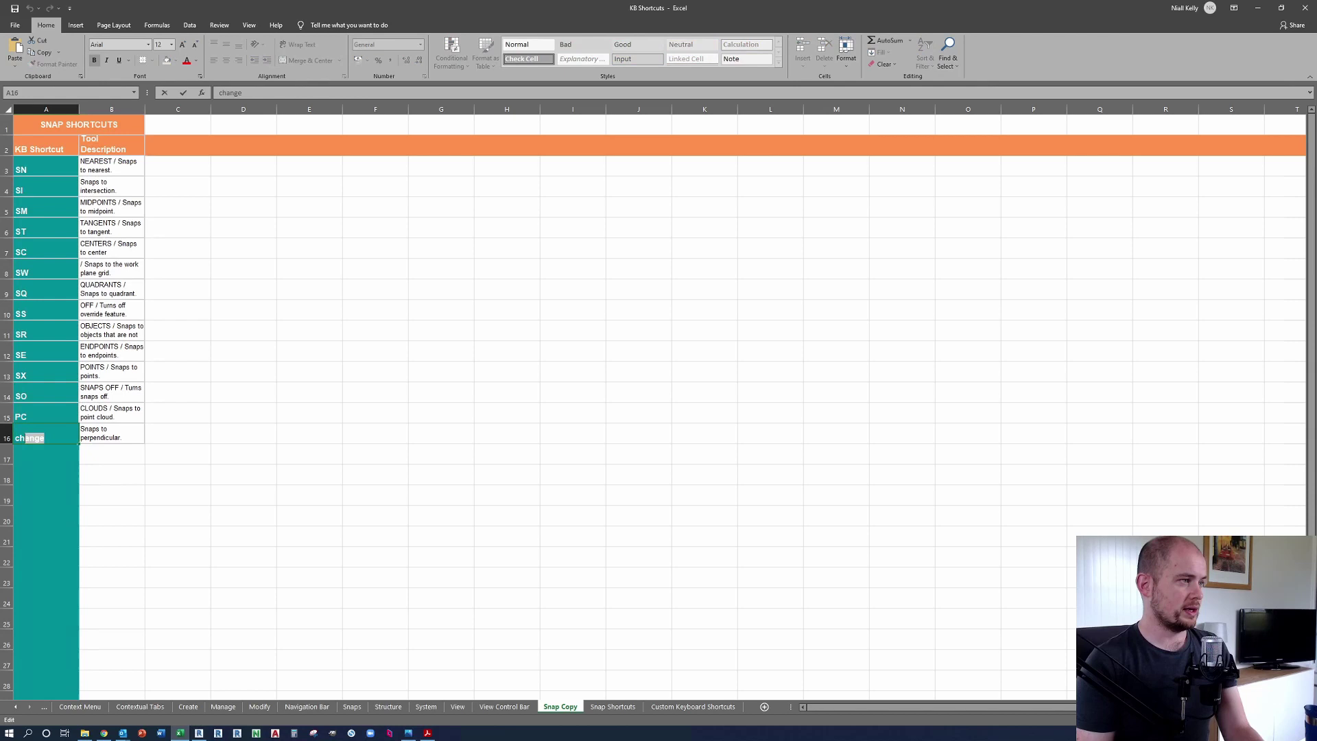
{"action": "type", "text": "PE"}
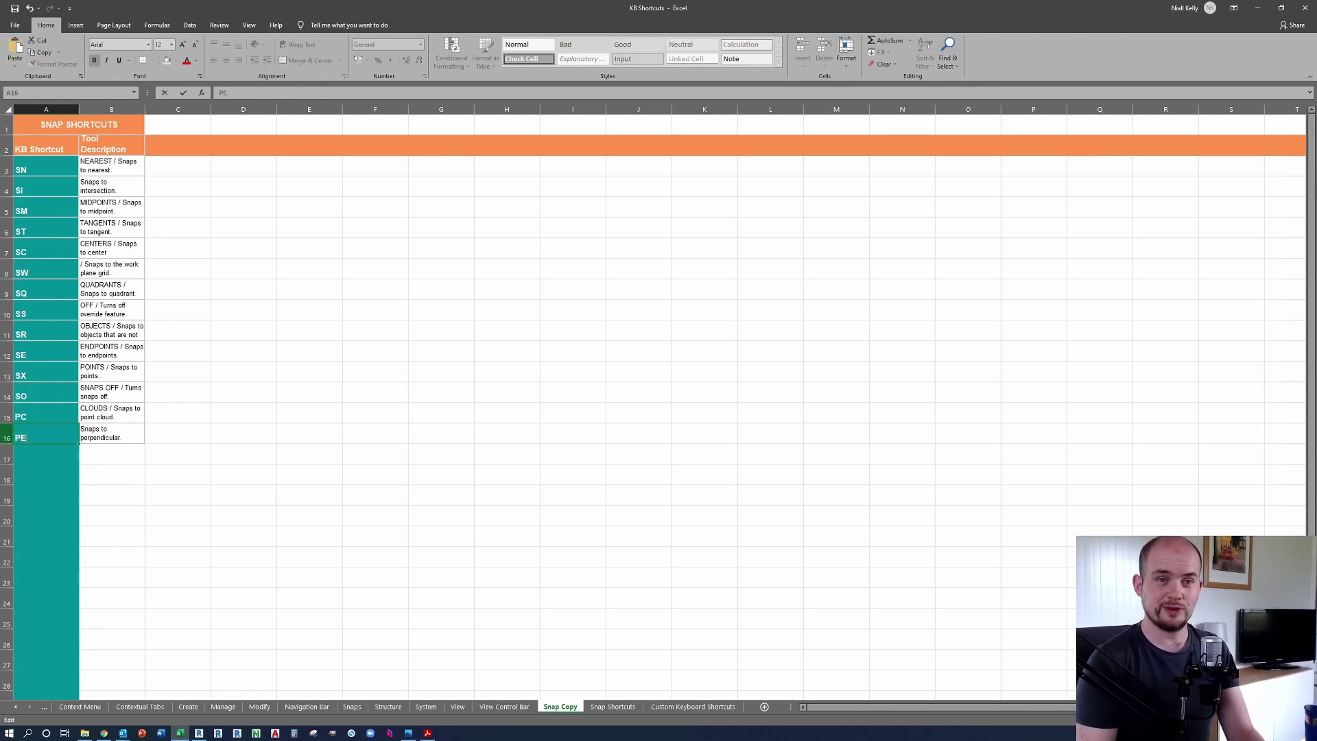
{"action": "left_click", "coordinate": [213, 437]}
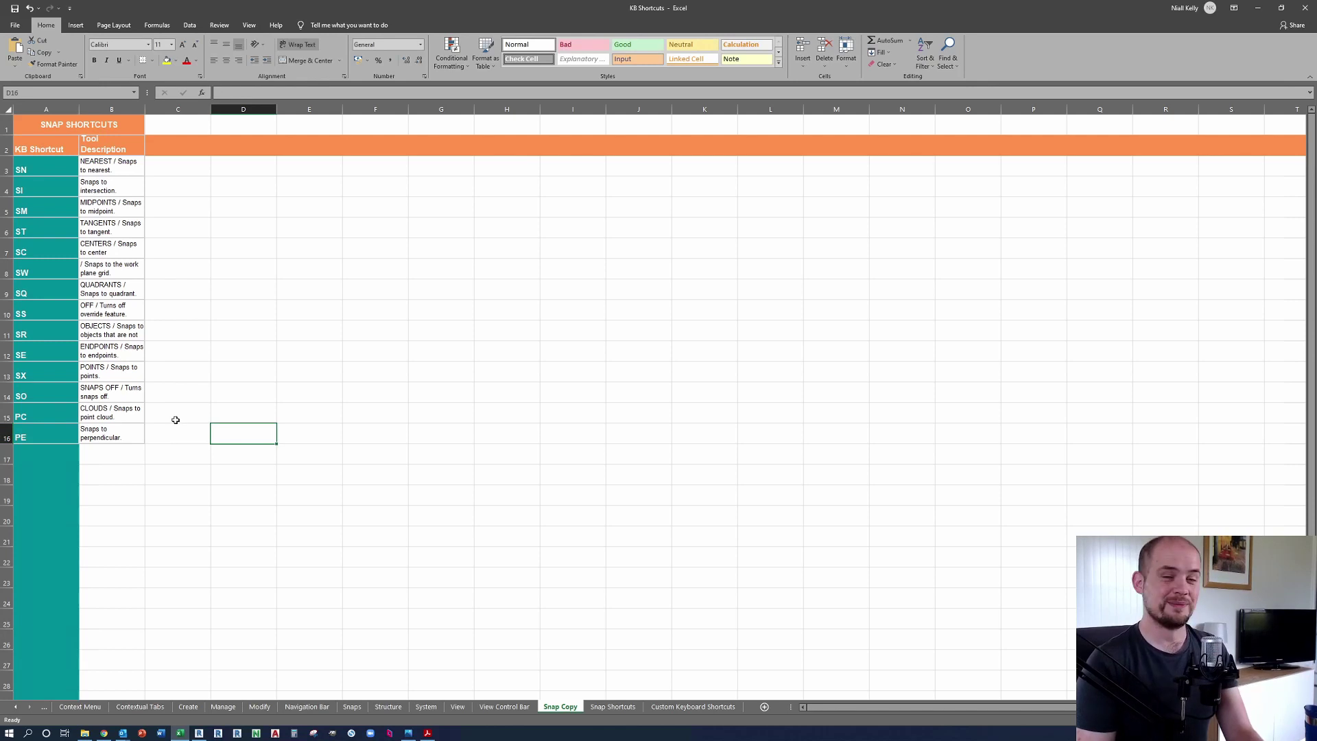
{"action": "left_click", "coordinate": [14, 9]}
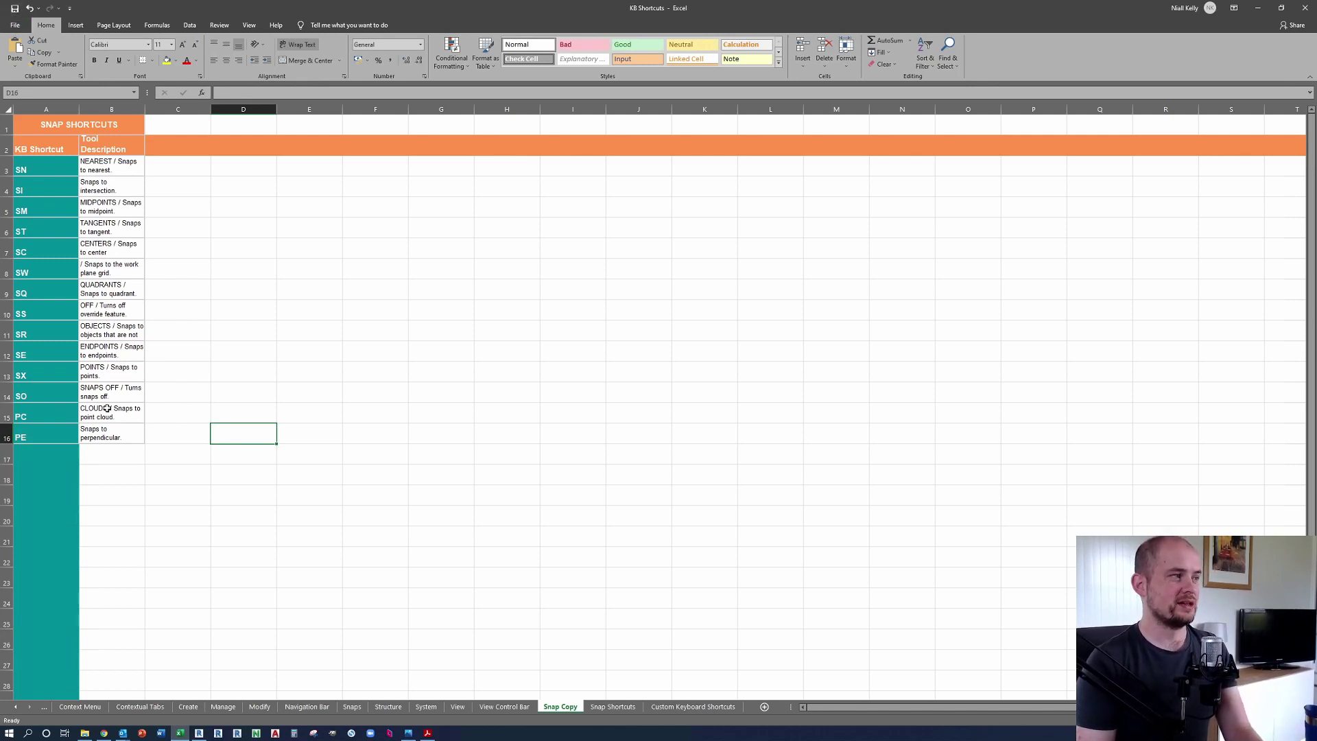
Step: In DiRoots TableGen, mark Snap Copy 001 for Update from Excel and apply it
{"action": "left_click", "coordinate": [199, 733]}
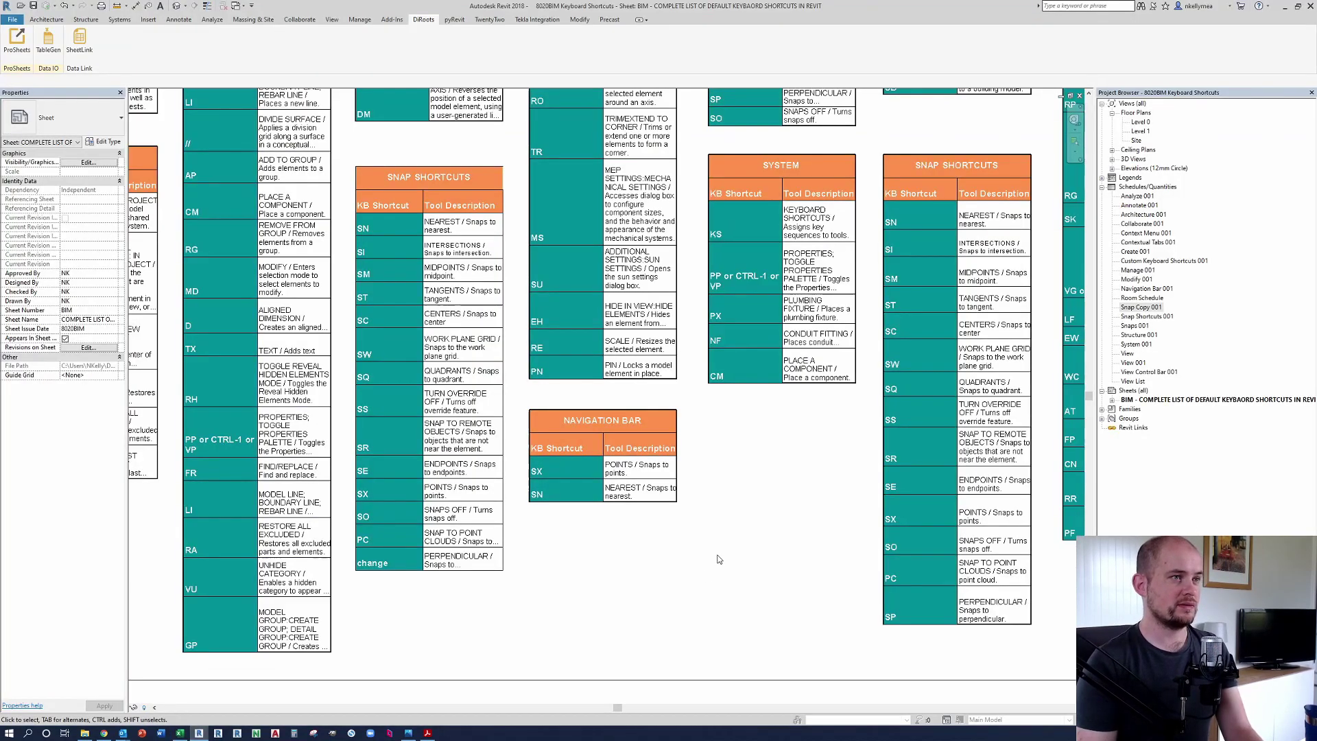
{"action": "left_click", "coordinate": [48, 41]}
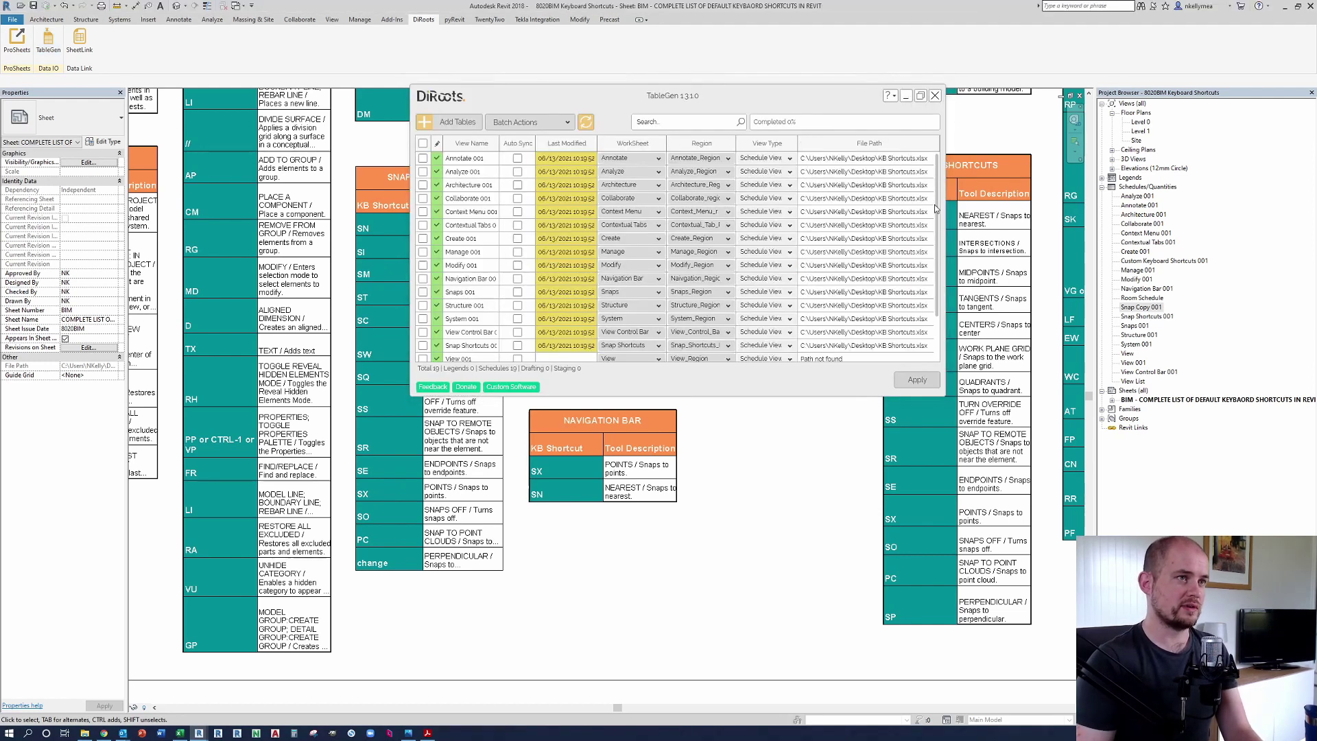
{"action": "scroll", "coordinate": [938, 208], "scroll_direction": "down", "scroll_amount": 2}
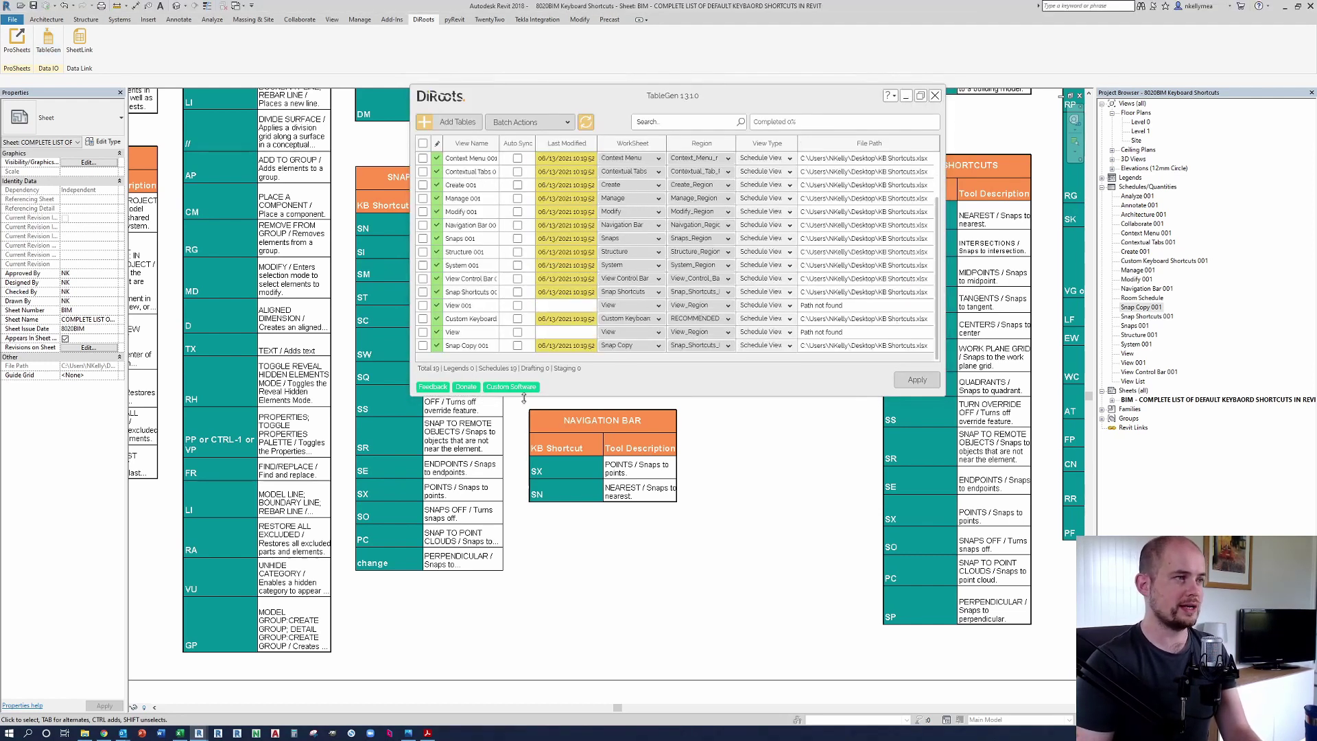
{"action": "left_click", "coordinate": [454, 347]}
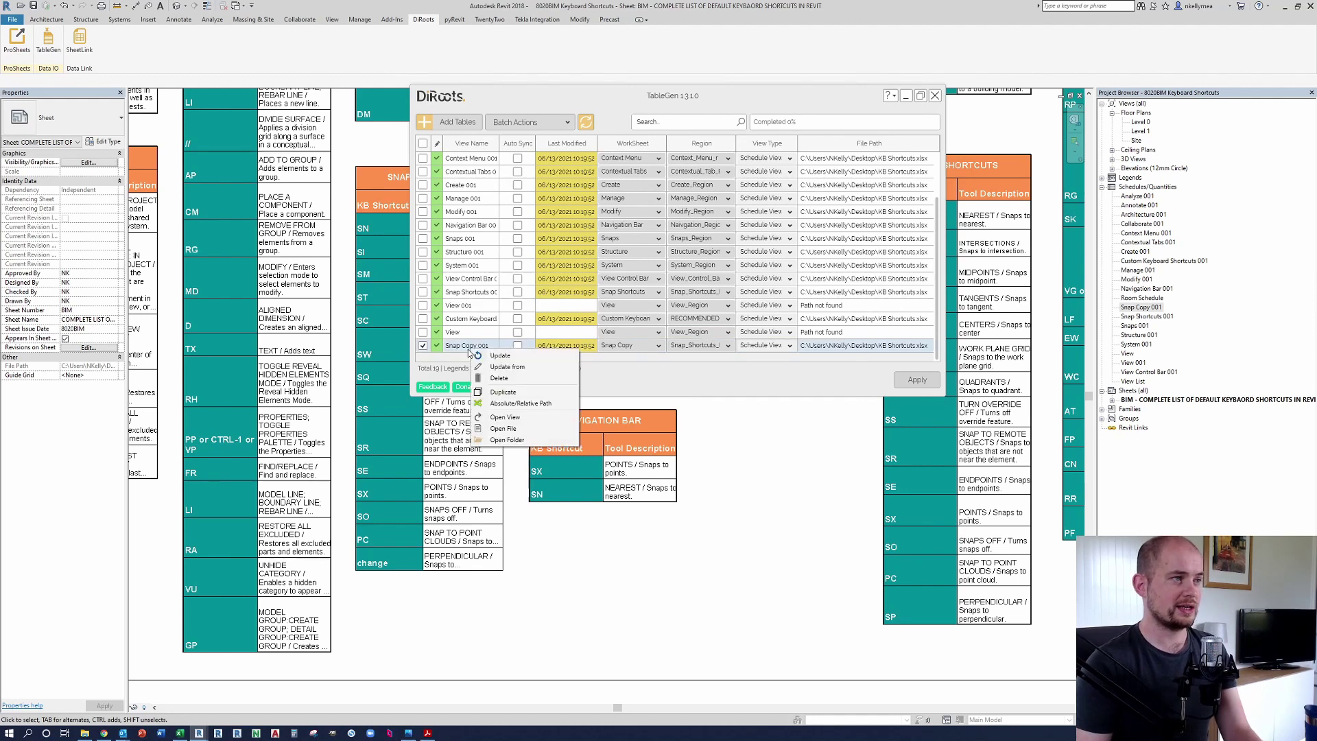
{"action": "right_click", "coordinate": [472, 349]}
{"action": "left_click", "coordinate": [500, 356]}
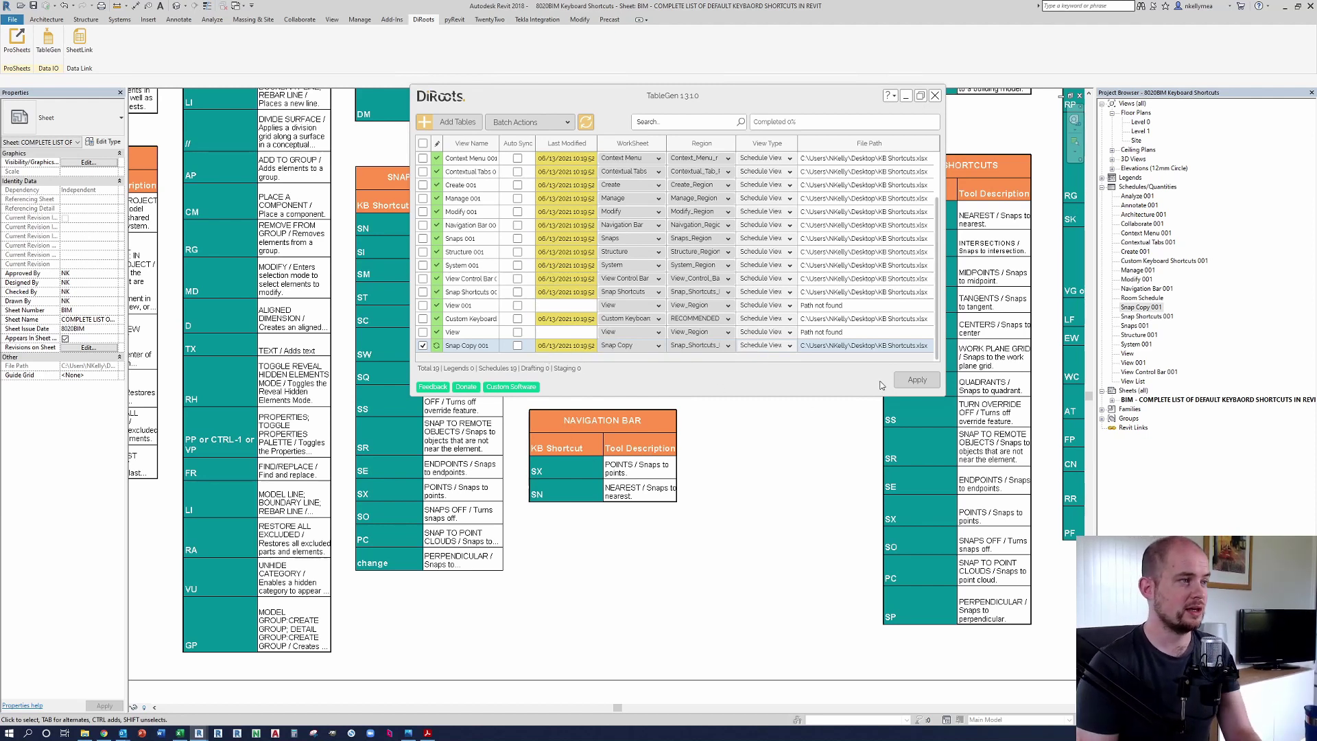
{"action": "left_click", "coordinate": [917, 380]}
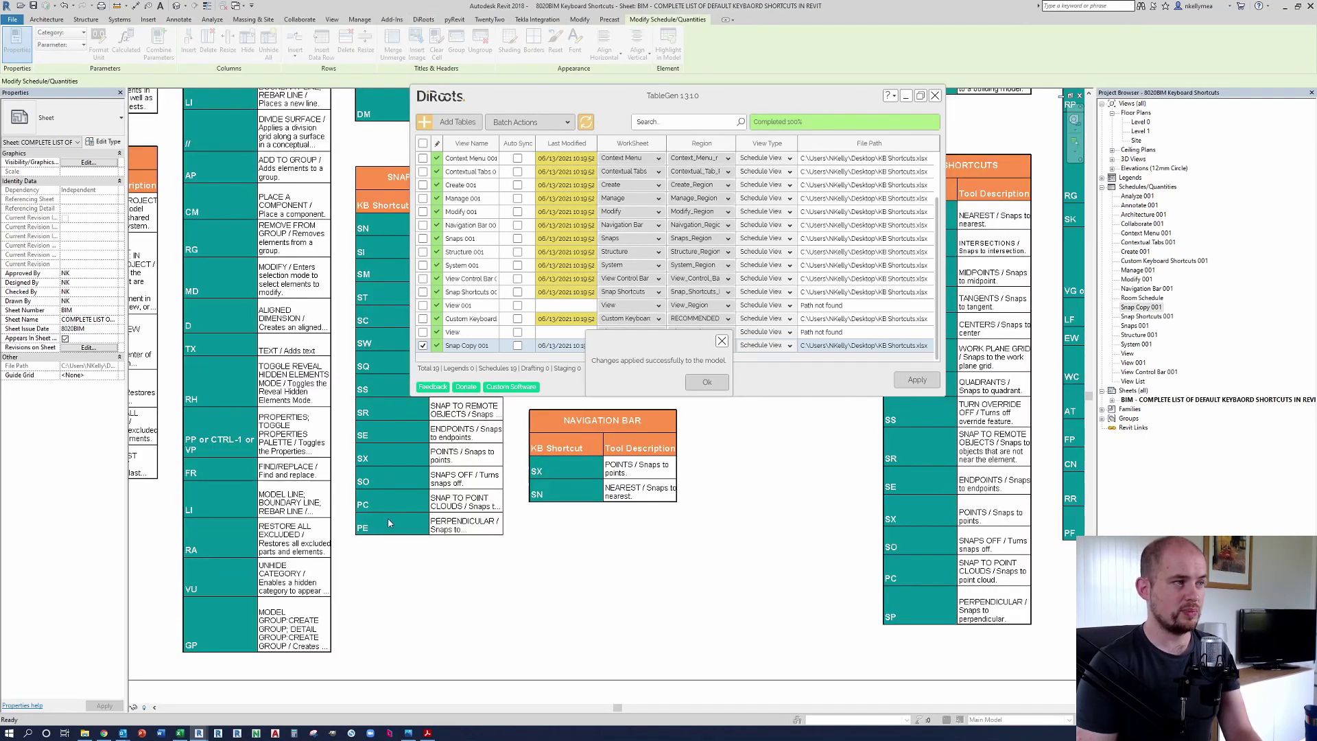
Step: Close TableGen, reopen Snap Copy 001 from the sheet, and heighten its SS row
{"action": "left_click", "coordinate": [706, 382]}
{"action": "left_click", "coordinate": [917, 380]}
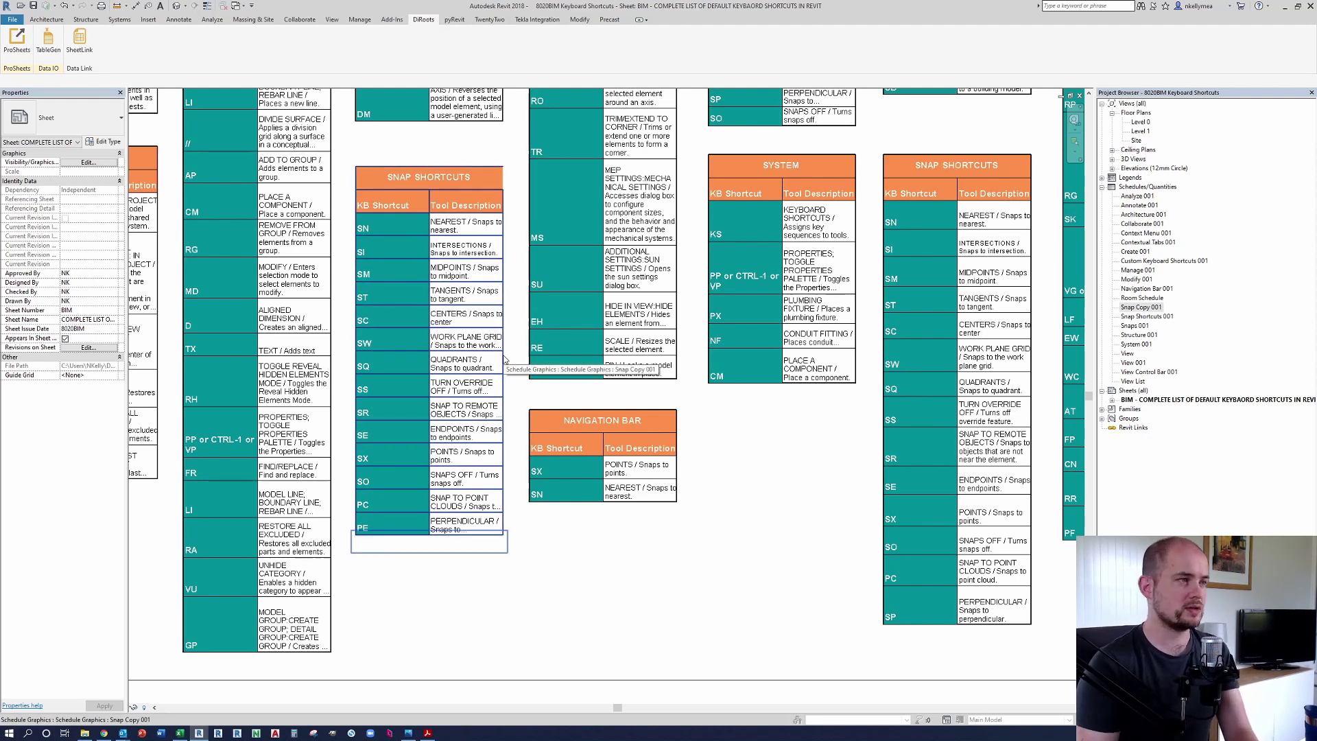
{"action": "double_click", "coordinate": [427, 529]}
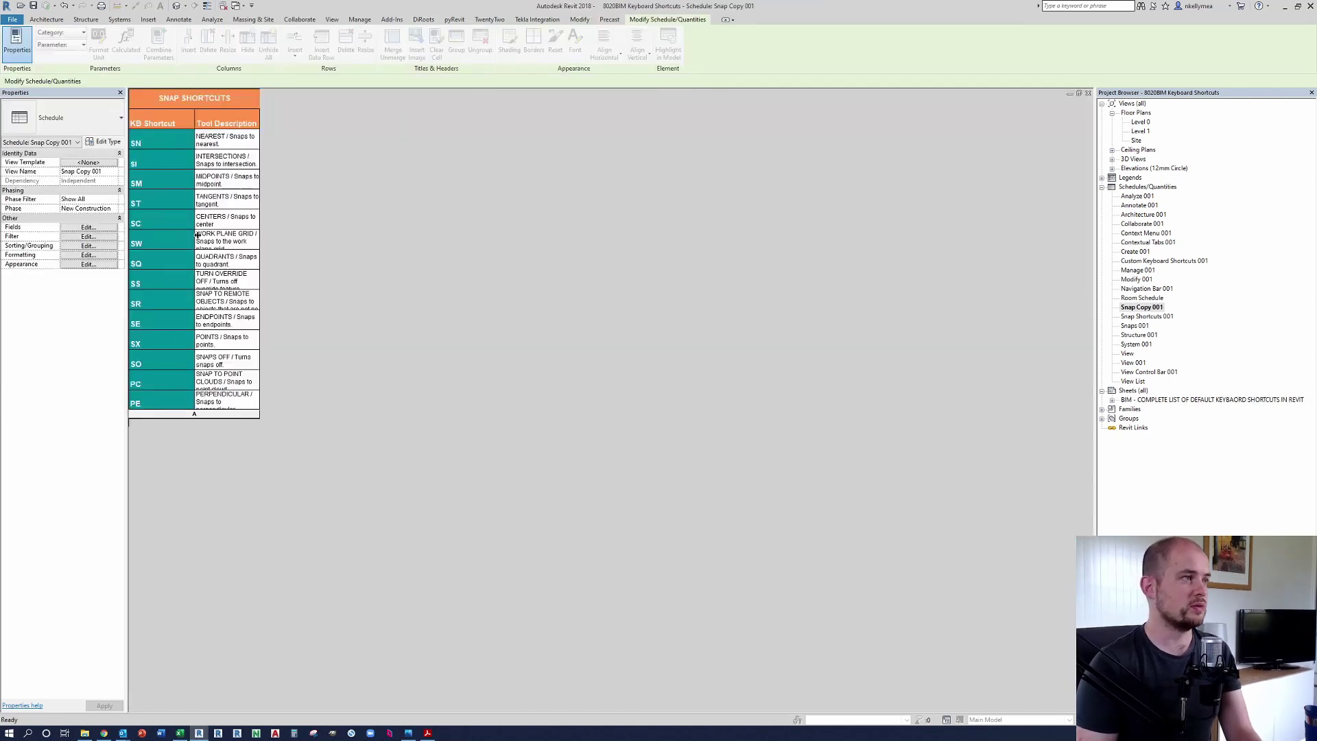
{"action": "mouse_move", "coordinate": [144, 289]}
{"action": "left_mouse_down"}
{"action": "mouse_move", "coordinate": [175, 315]}
{"action": "mouse_move", "coordinate": [151, 306]}
{"action": "mouse_move", "coordinate": [158, 296]}
{"action": "left_mouse_up"}
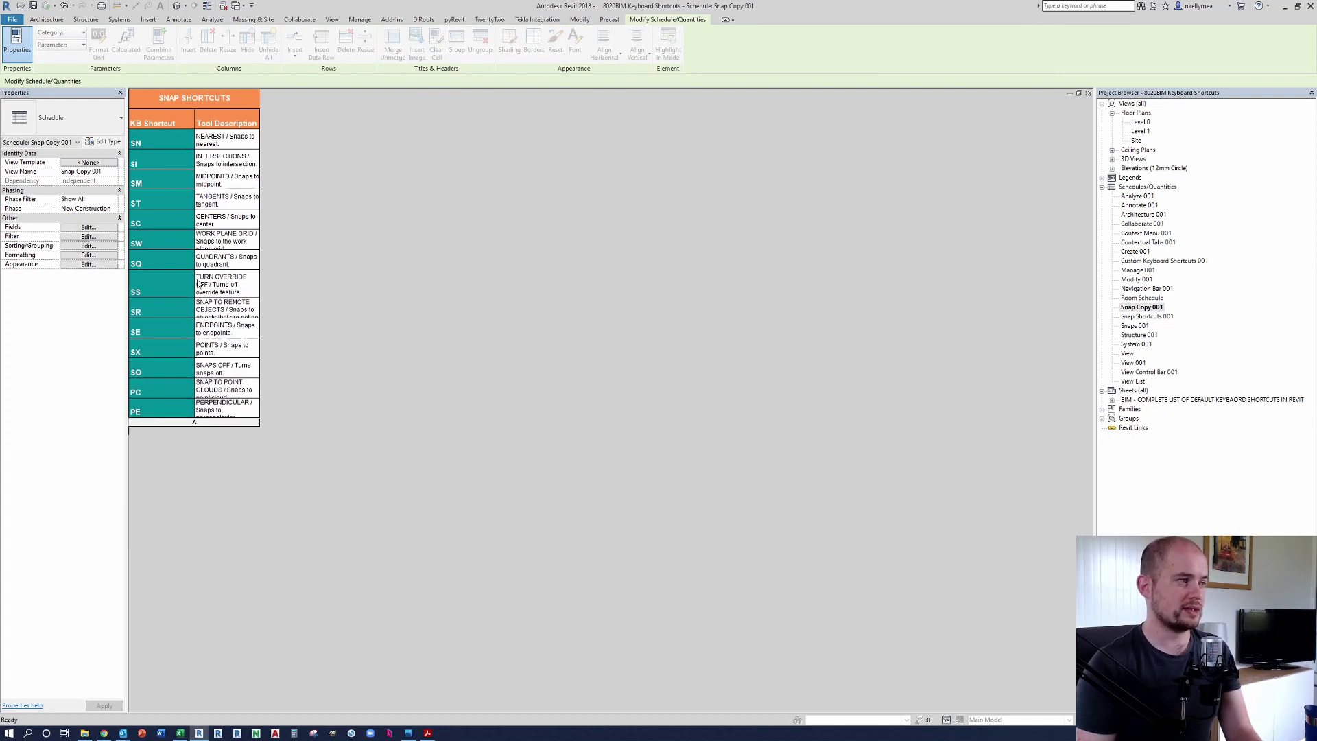
{"action": "left_click", "coordinate": [179, 734]}
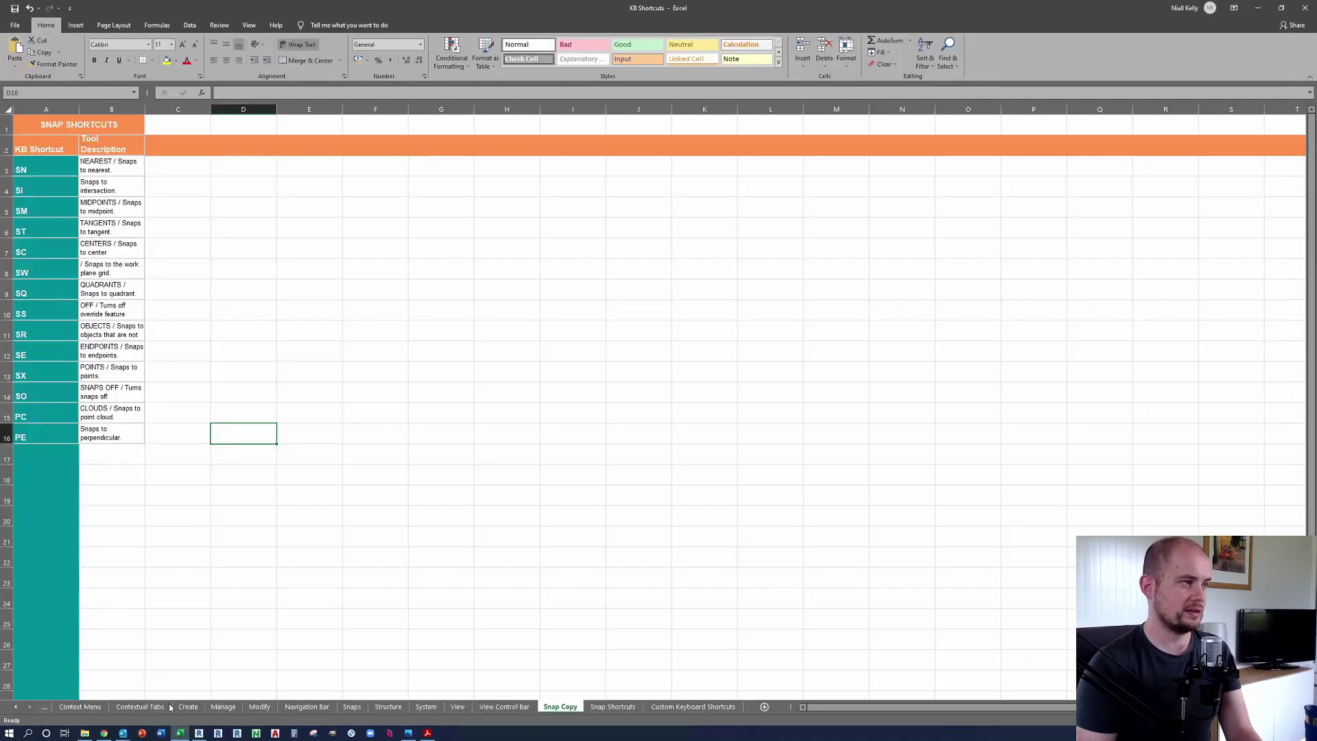
{"action": "left_click", "coordinate": [113, 294]}
{"action": "left_click", "coordinate": [126, 314]}
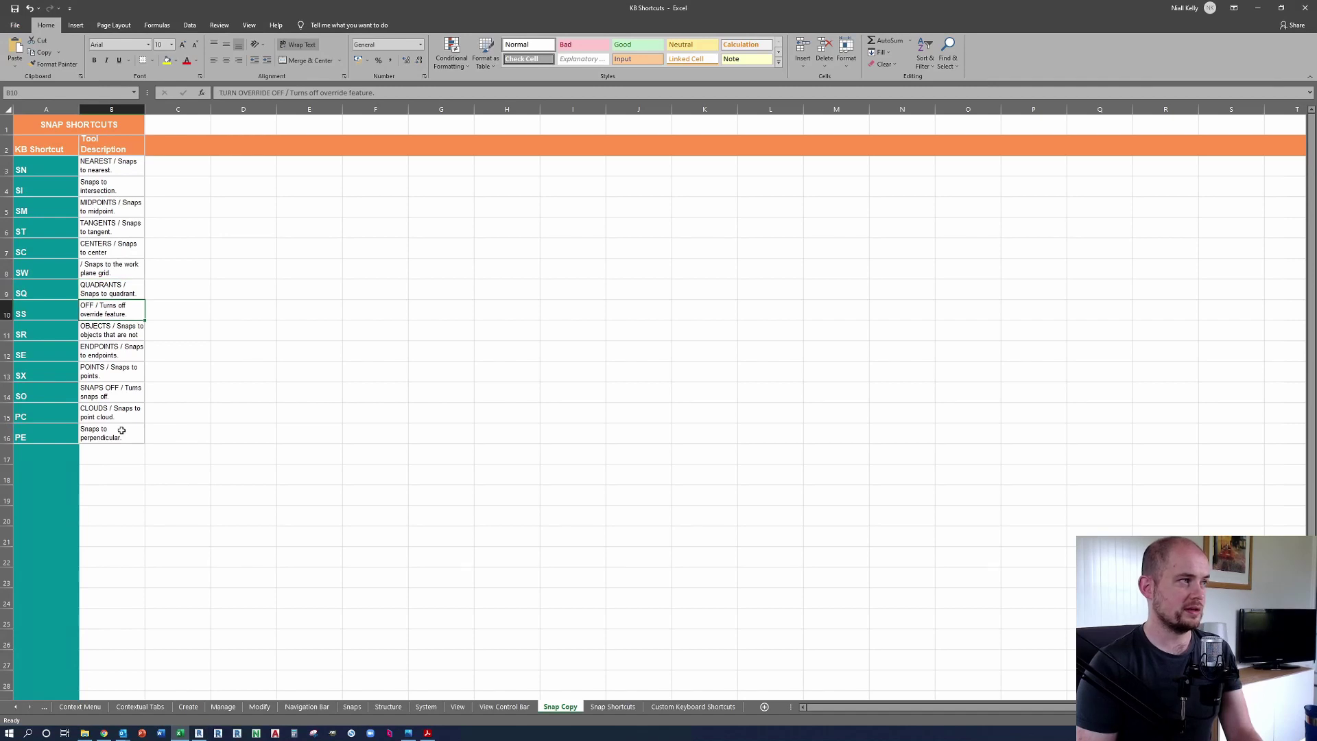
{"action": "left_click", "coordinate": [130, 369]}
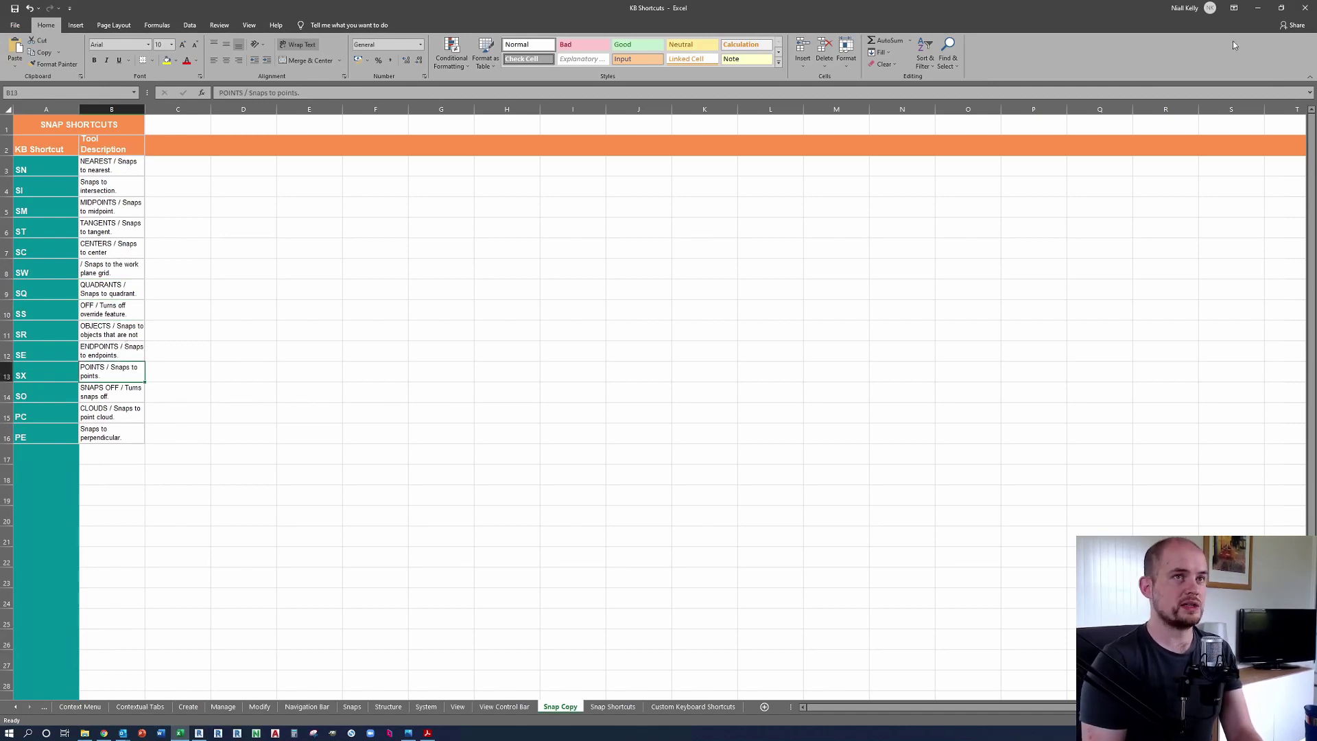
{"action": "left_click", "coordinate": [1257, 7]}
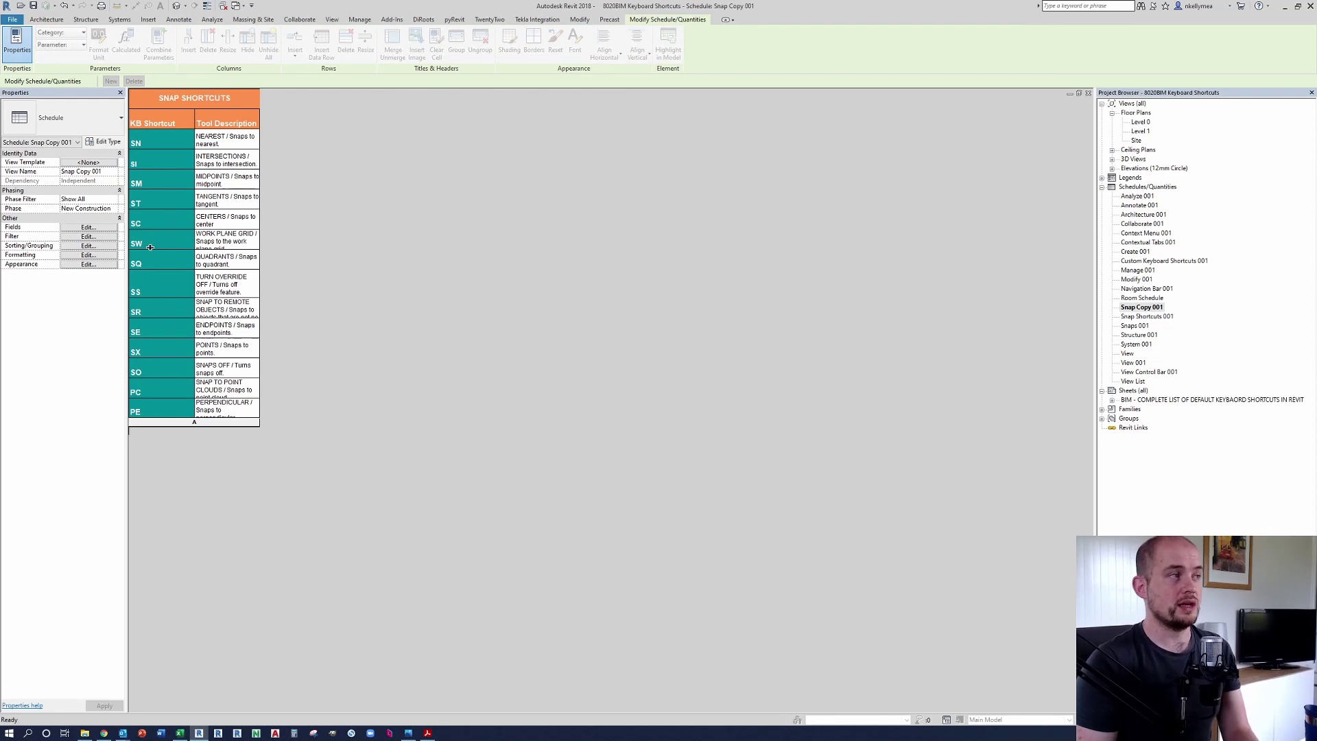
Step: Make the SW row of the Snap Copy 001 schedule taller to fit its description
{"action": "left_click_drag", "start_coordinate": [150, 247], "coordinate": [163, 259]}
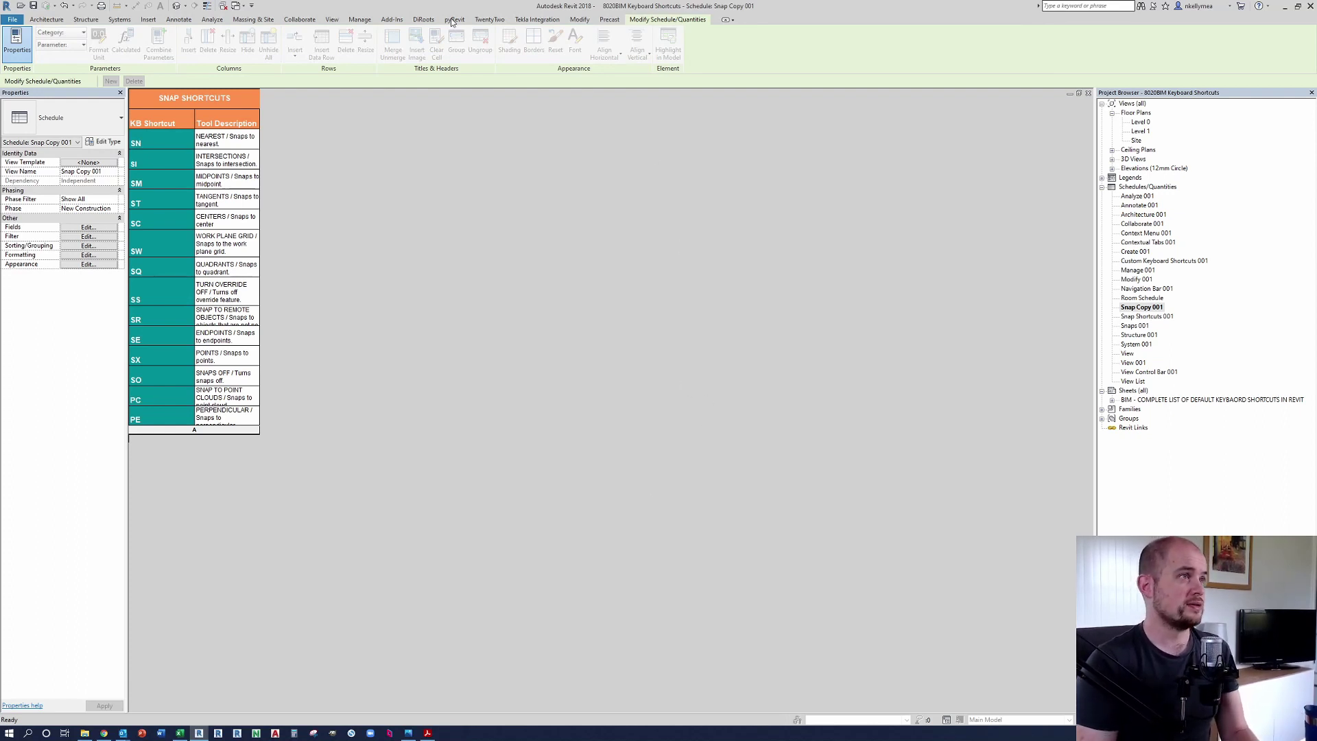
{"action": "left_click", "coordinate": [423, 20]}
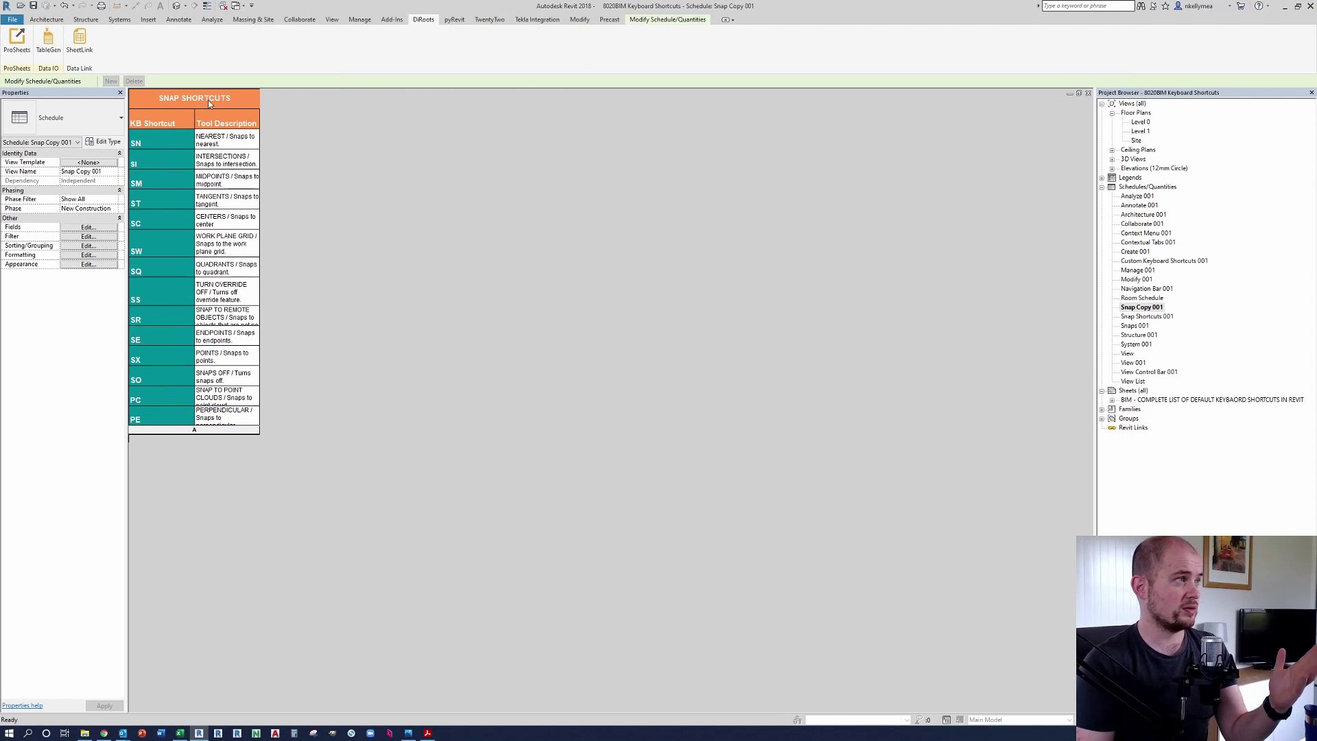